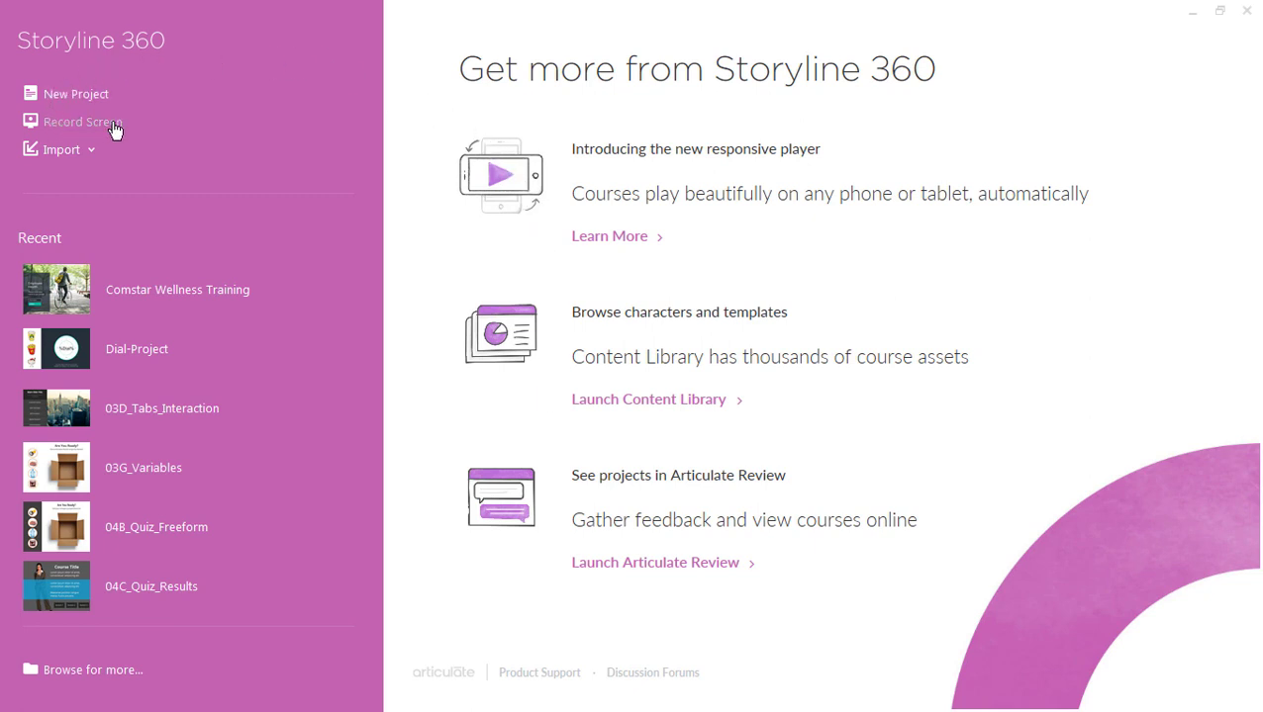
Step: View the available import options and open the recent project Comstar Wellness Training
left_click(87, 150)
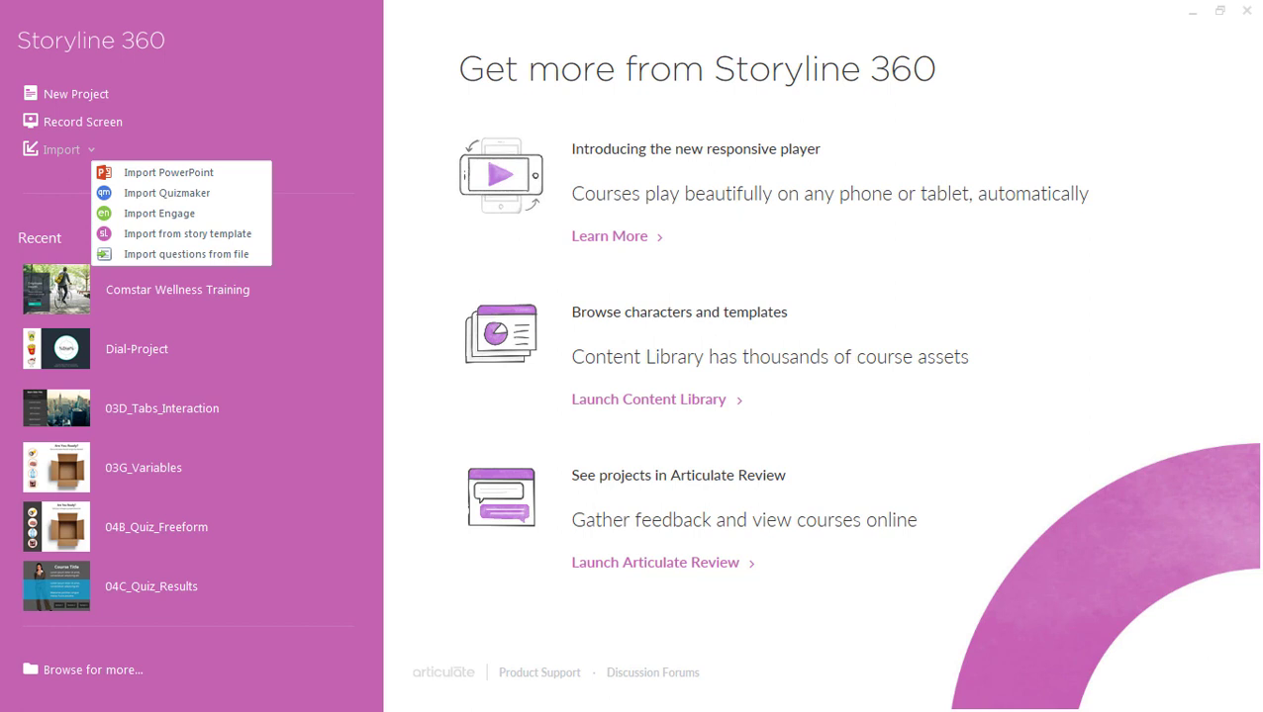
left_click(66, 166)
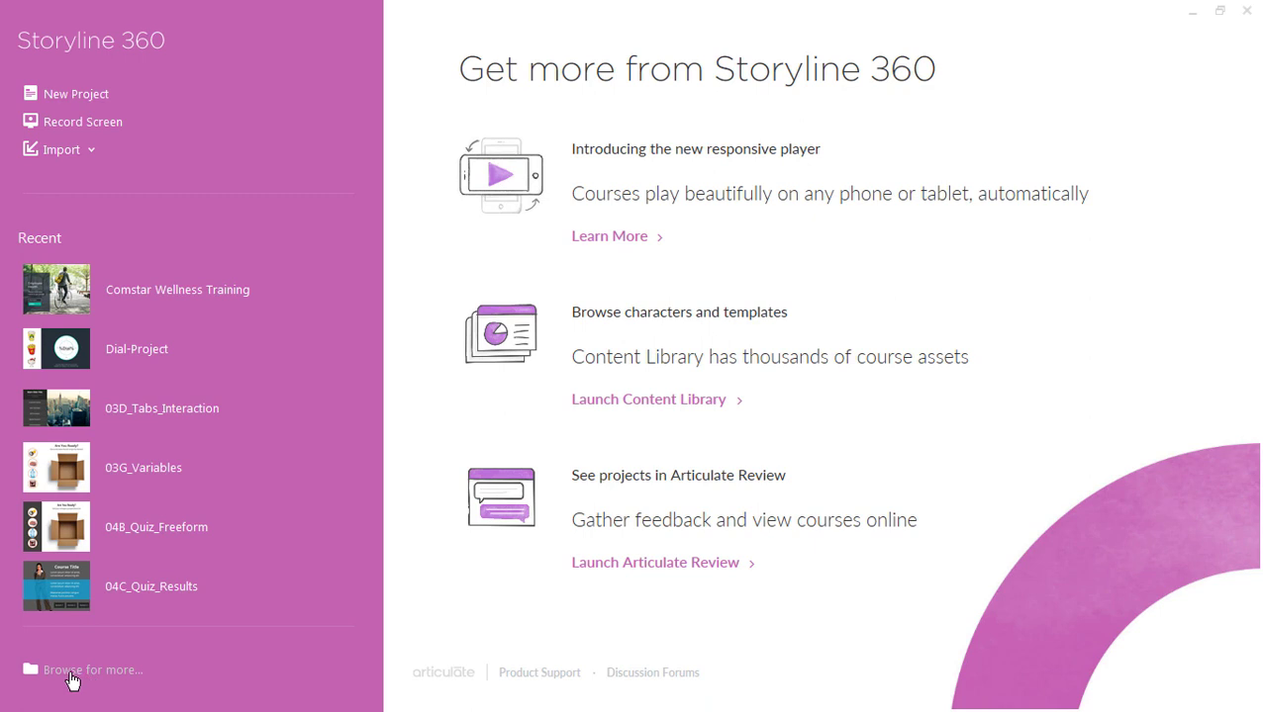
left_click(227, 301)
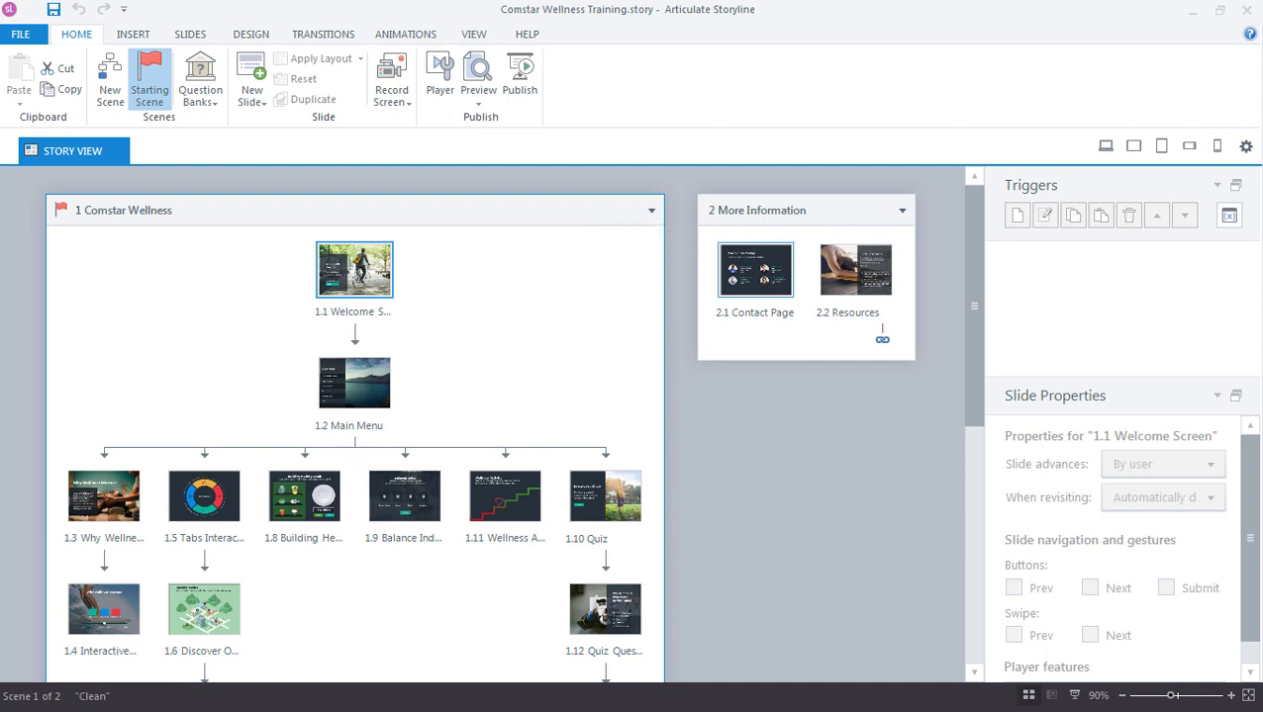
Step: Examine the trigger linking slide 1.2 Main Menu to 1.9 Balance Index and its list of available actions
left_click(727, 209)
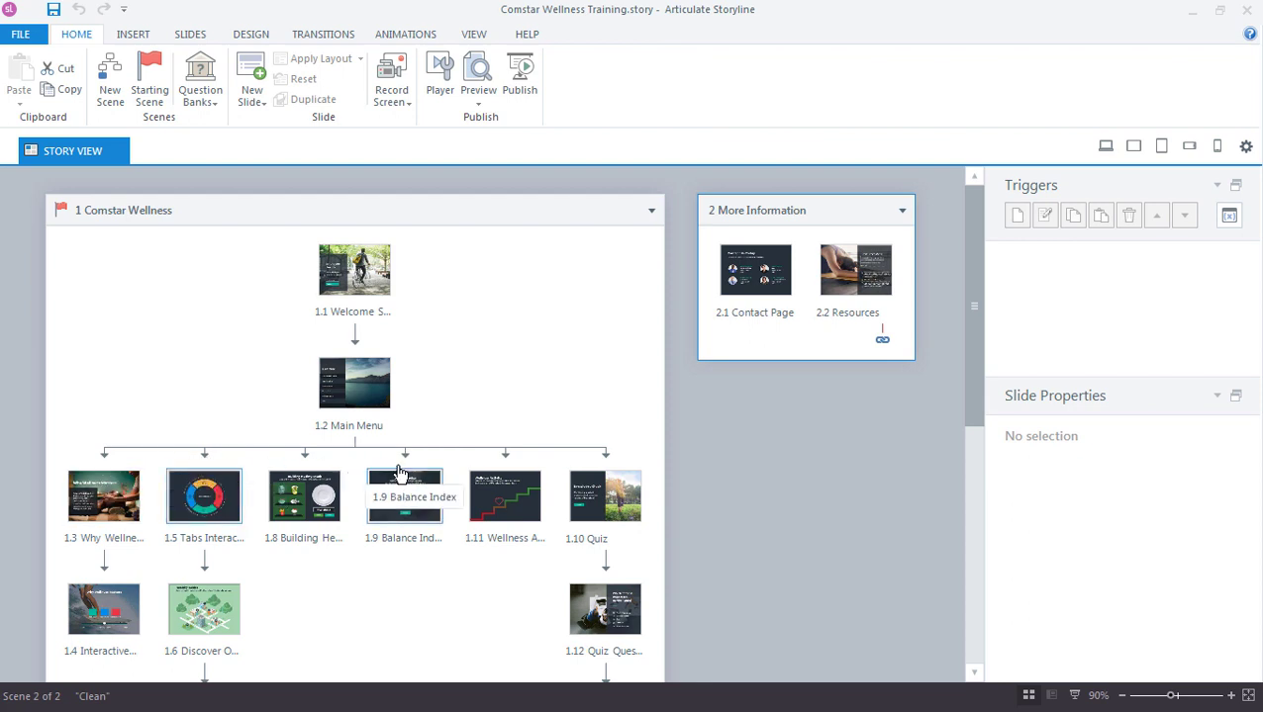
left_click(370, 394)
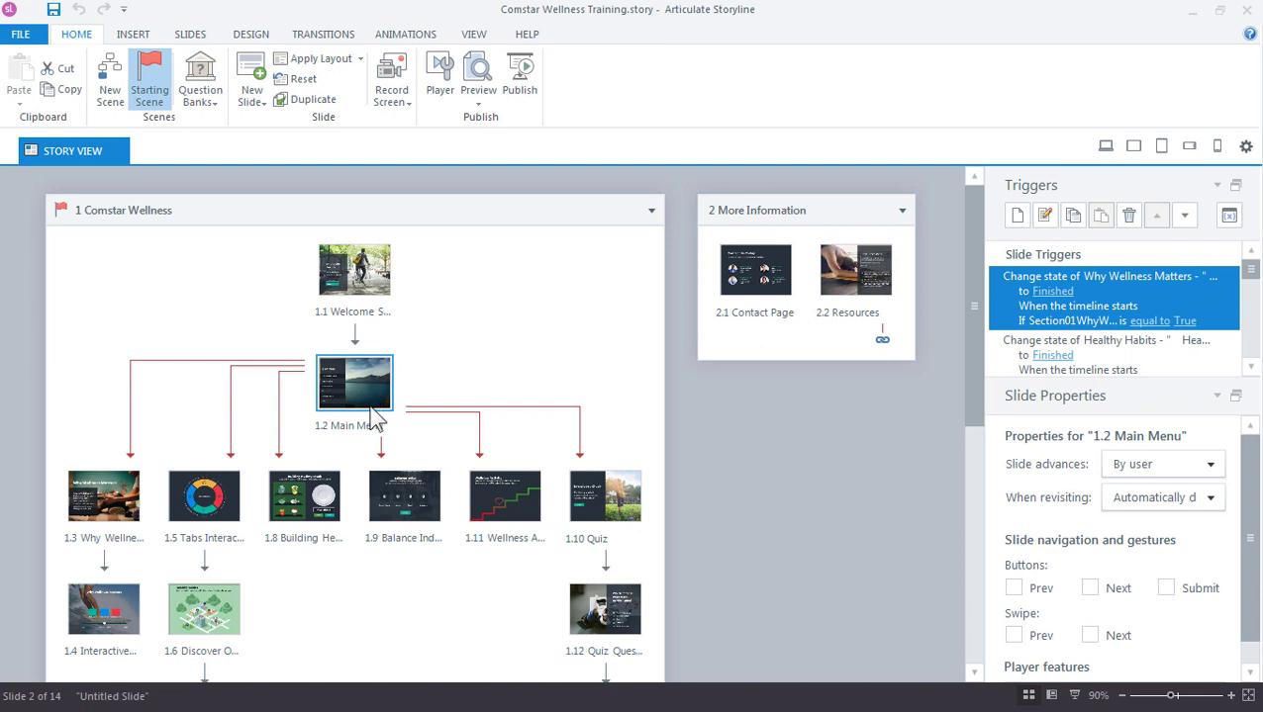
double_click(383, 453)
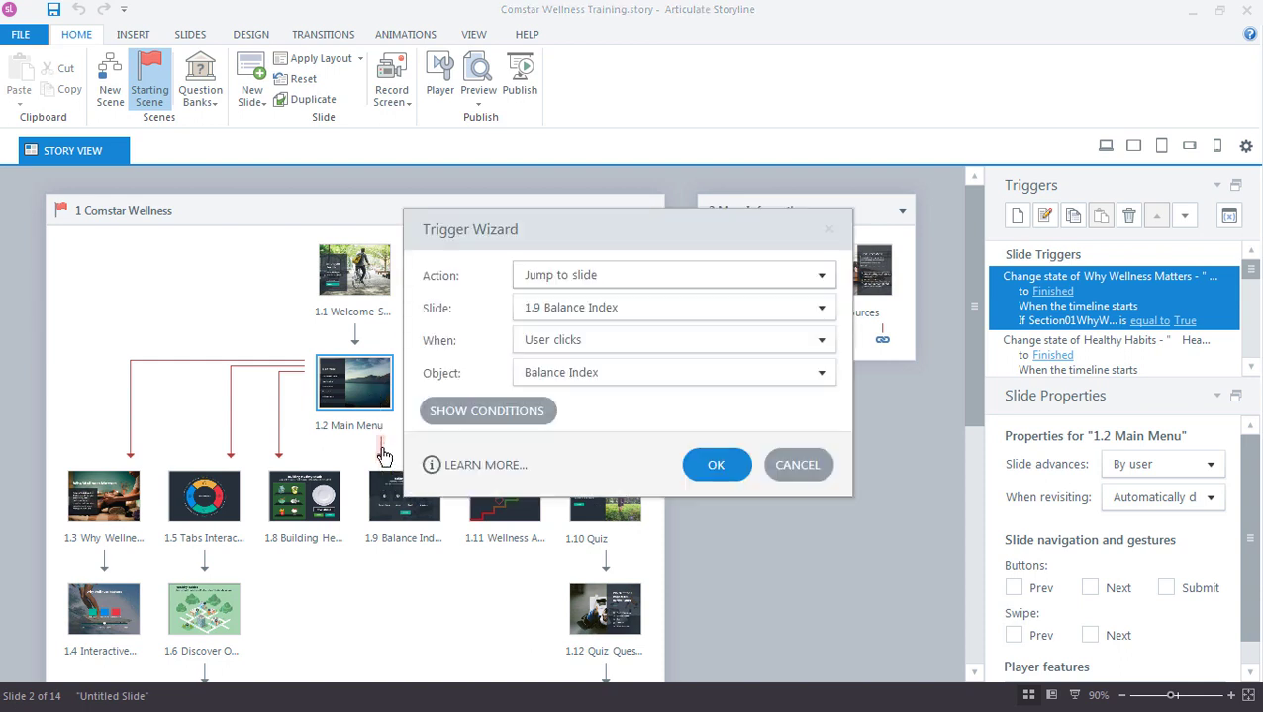
left_click(566, 281)
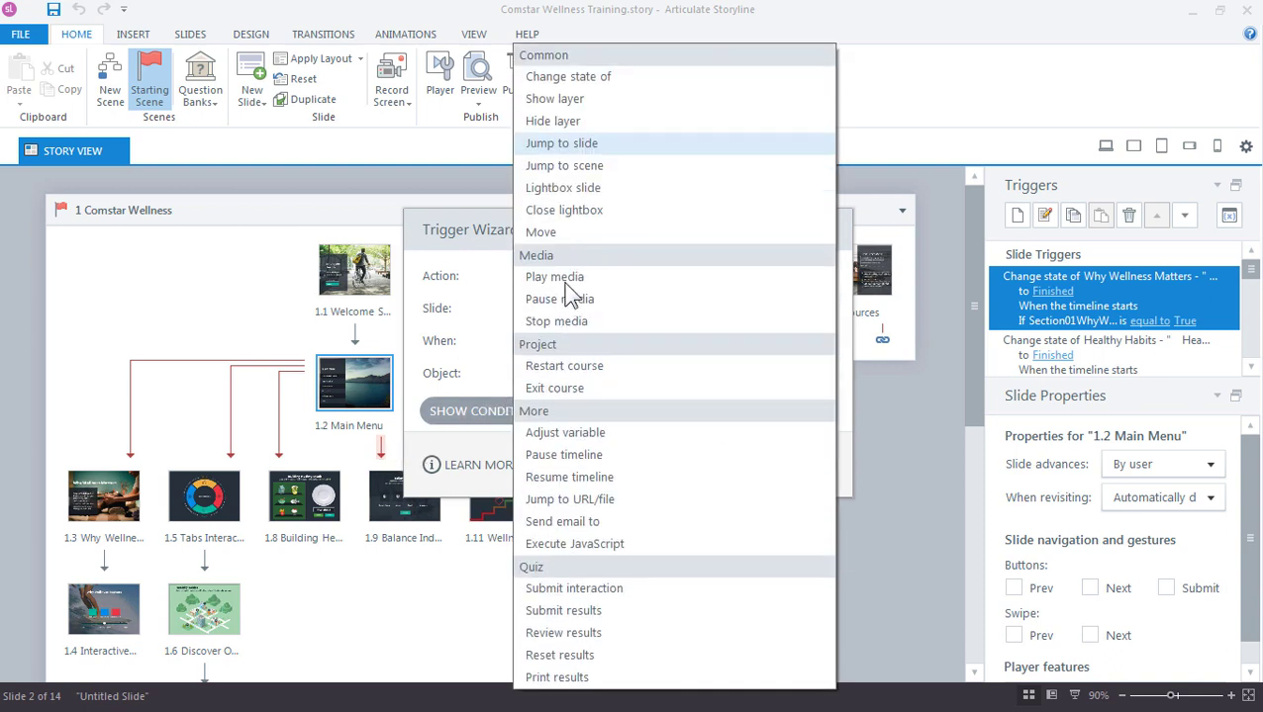
left_click(483, 273)
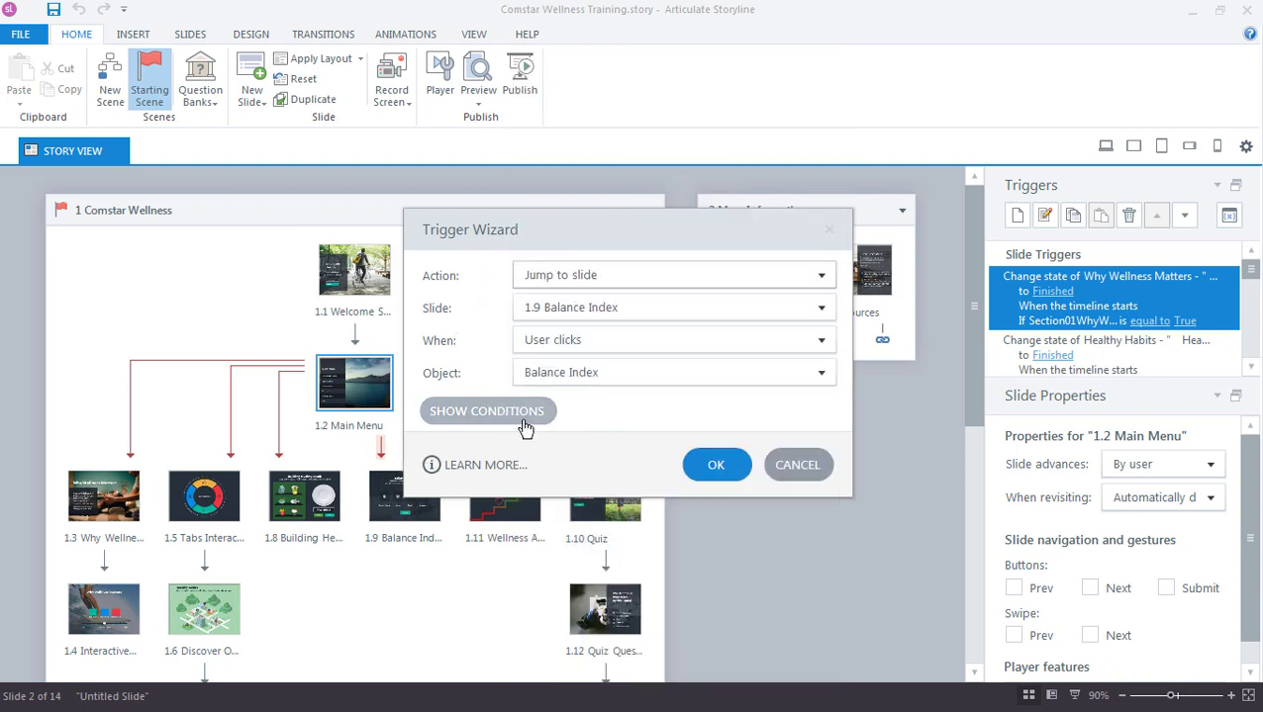
left_click(806, 466)
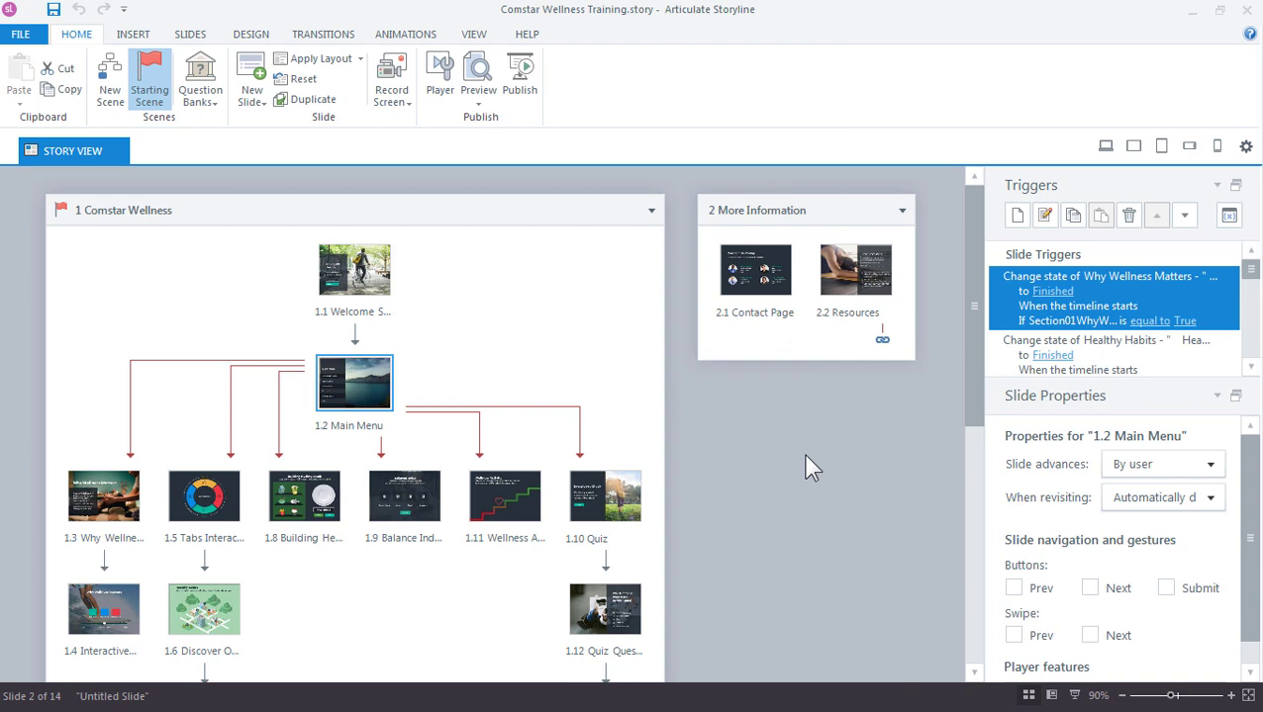
Step: Examine the triggers and slide properties of the Main Menu, Quiz and Welcome Screen slides
left_click_drag(1043, 382, 1043, 459)
left_click_drag(1249, 276, 1248, 319)
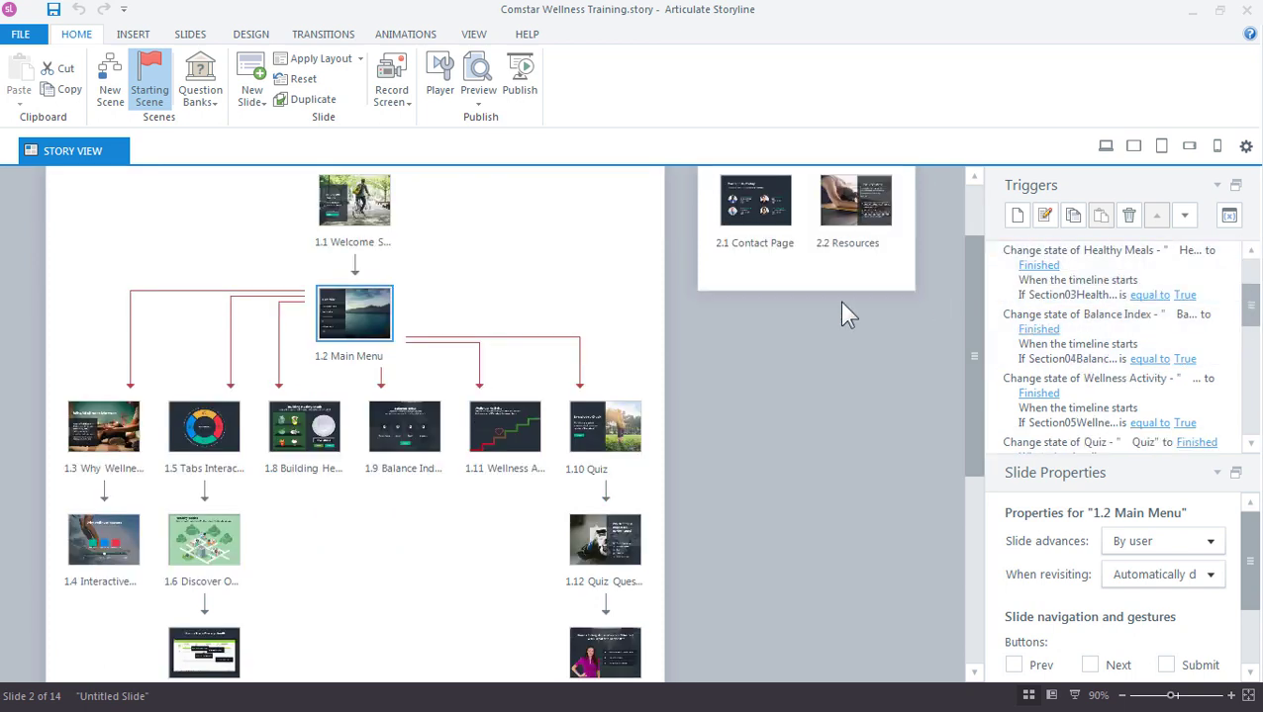
left_click(584, 441)
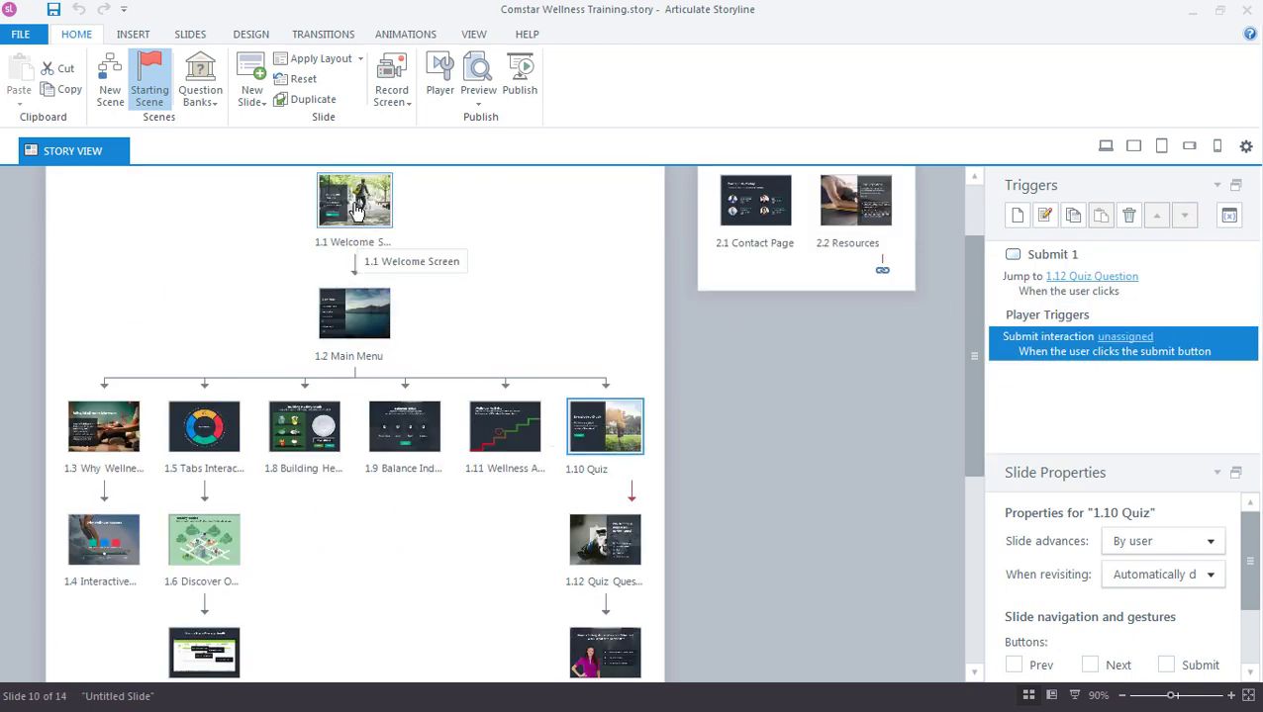
left_click(357, 204)
left_click(354, 312)
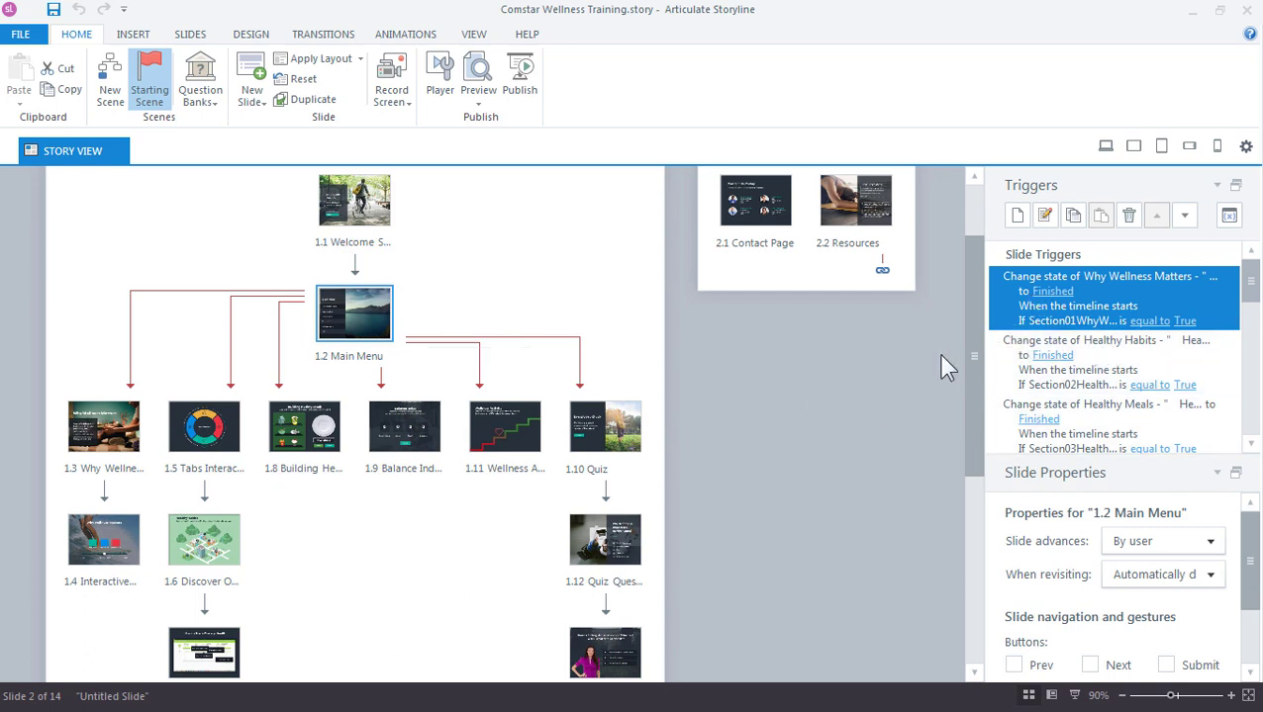
left_click_drag(1057, 463, 1056, 358)
left_click_drag(1249, 487, 1251, 512)
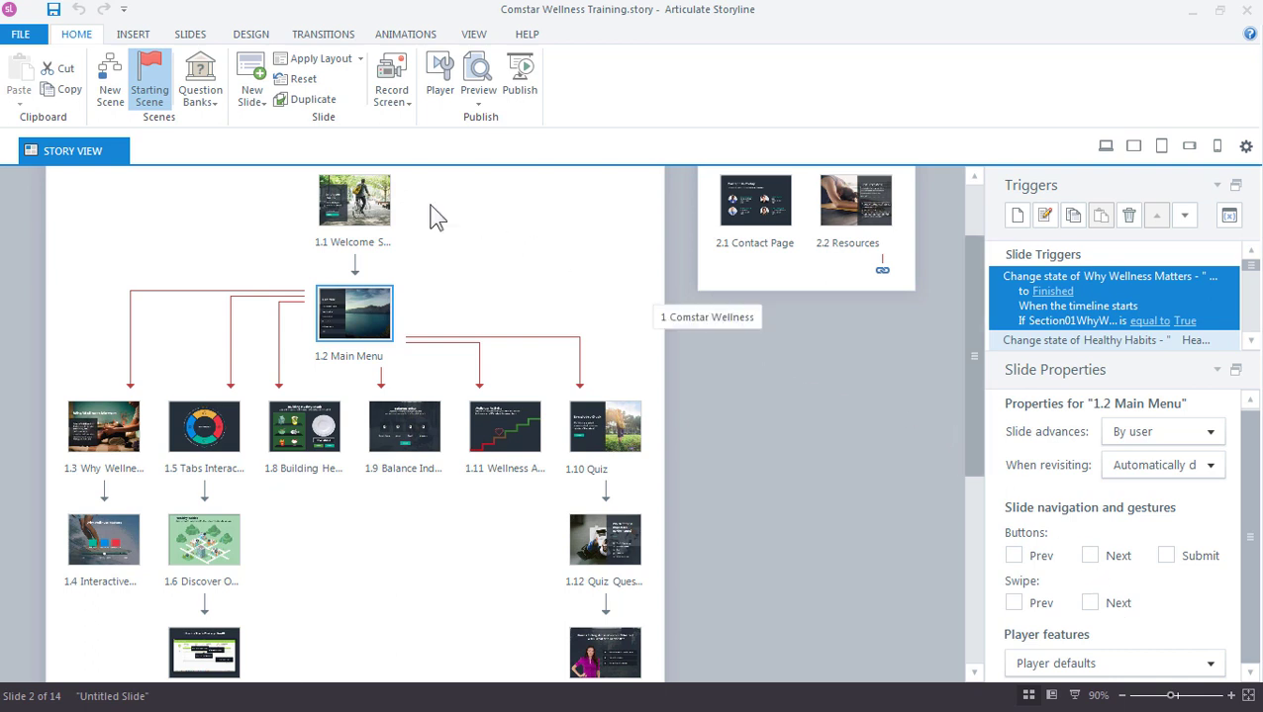
Step: Add a new scene to the project and open its slide 3.1 for editing
left_click(109, 87)
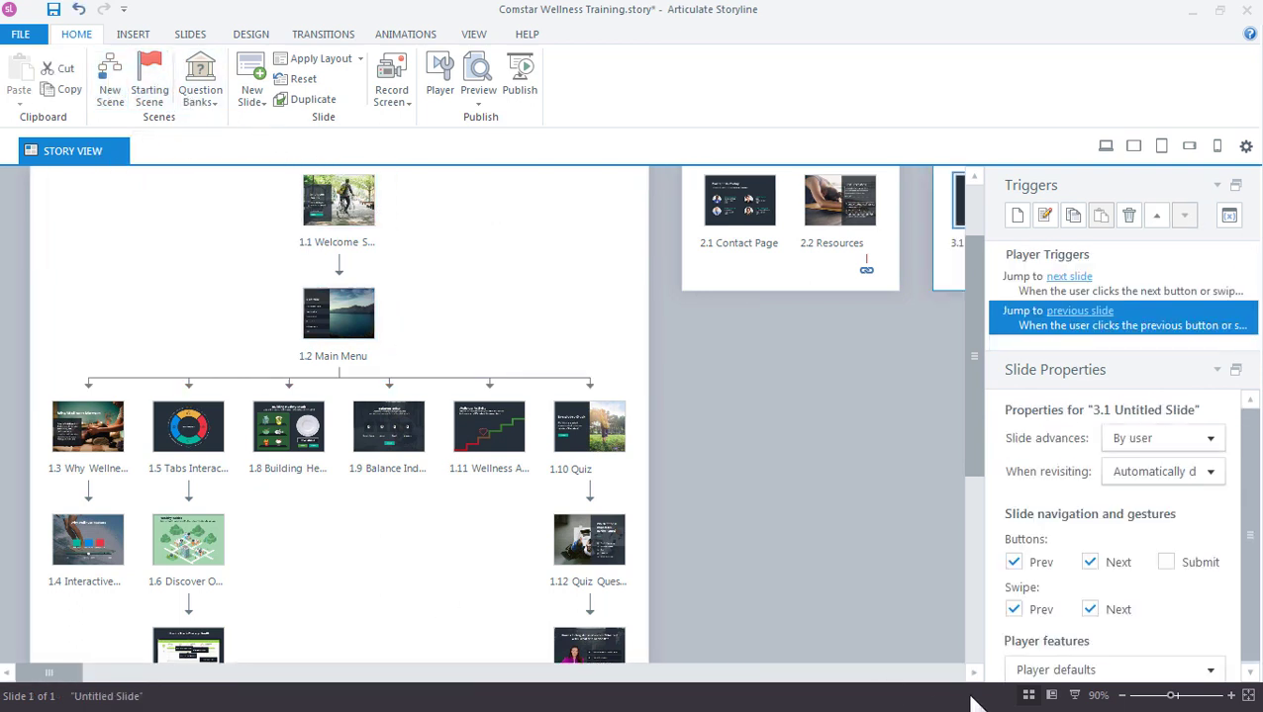
left_click(938, 675)
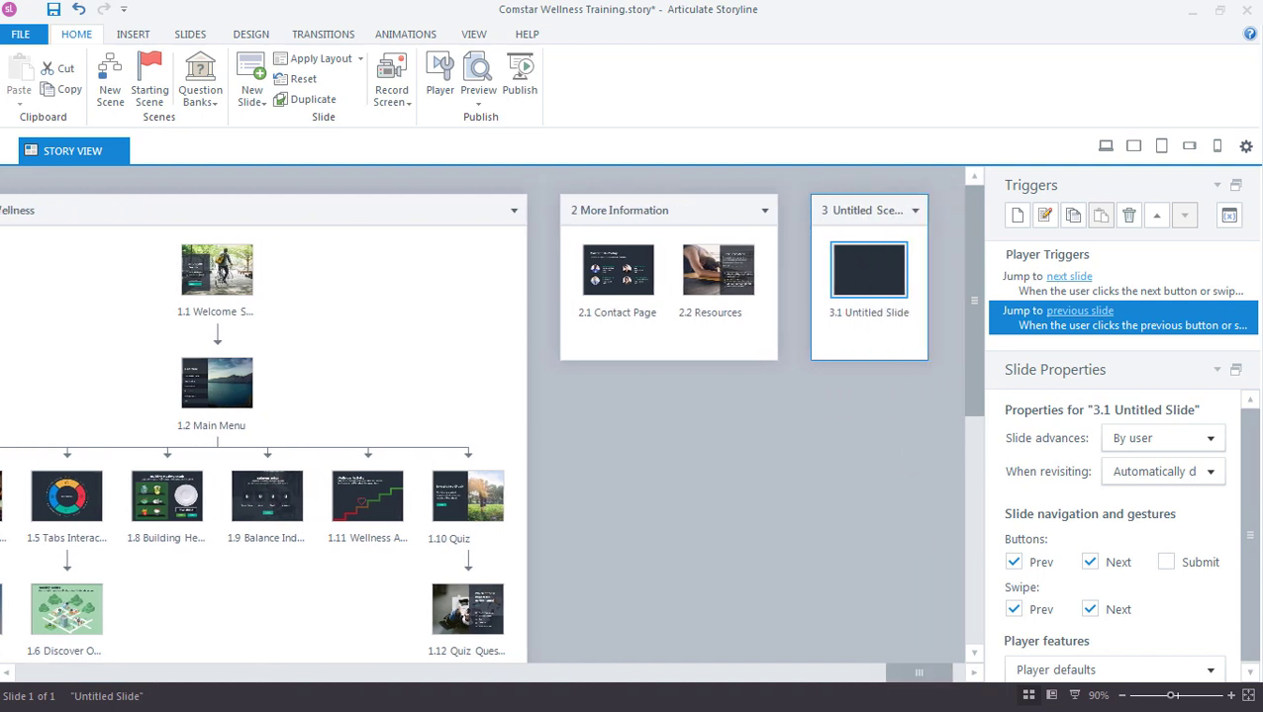
double_click(868, 268)
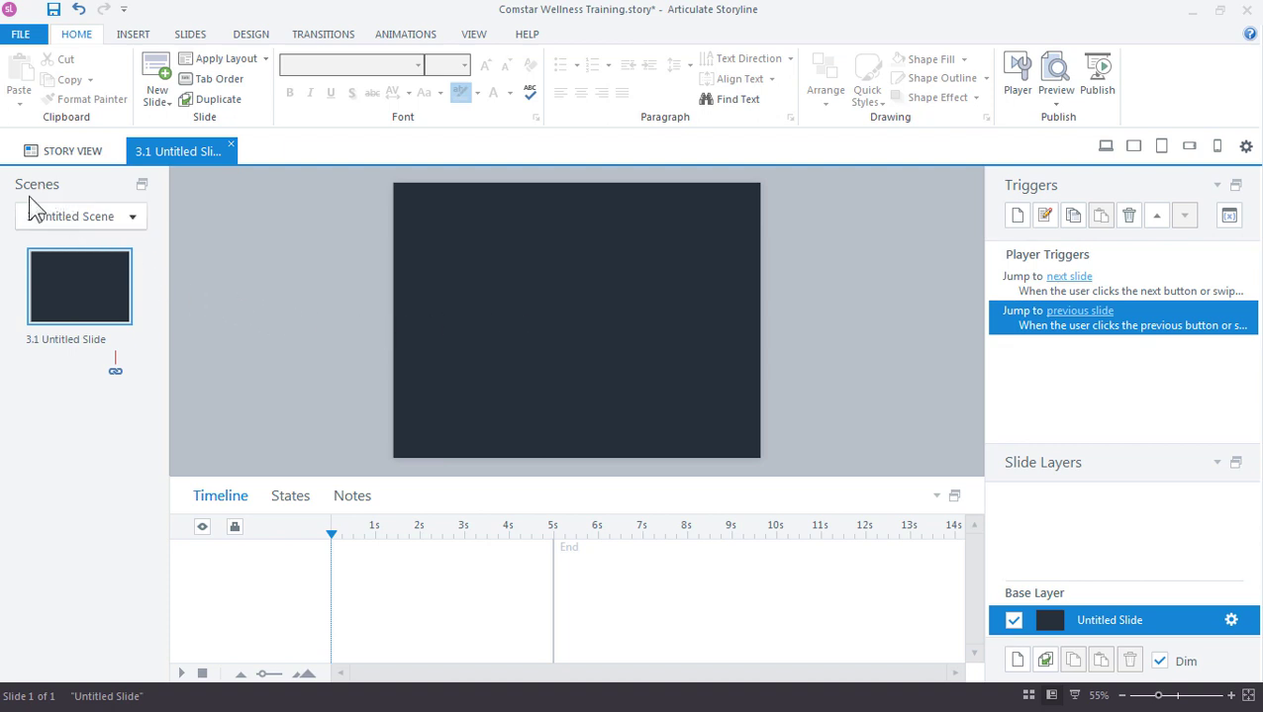
Step: View the list of scenes and question banks, and switch to the story overview and back to slide 3.1
left_click(132, 216)
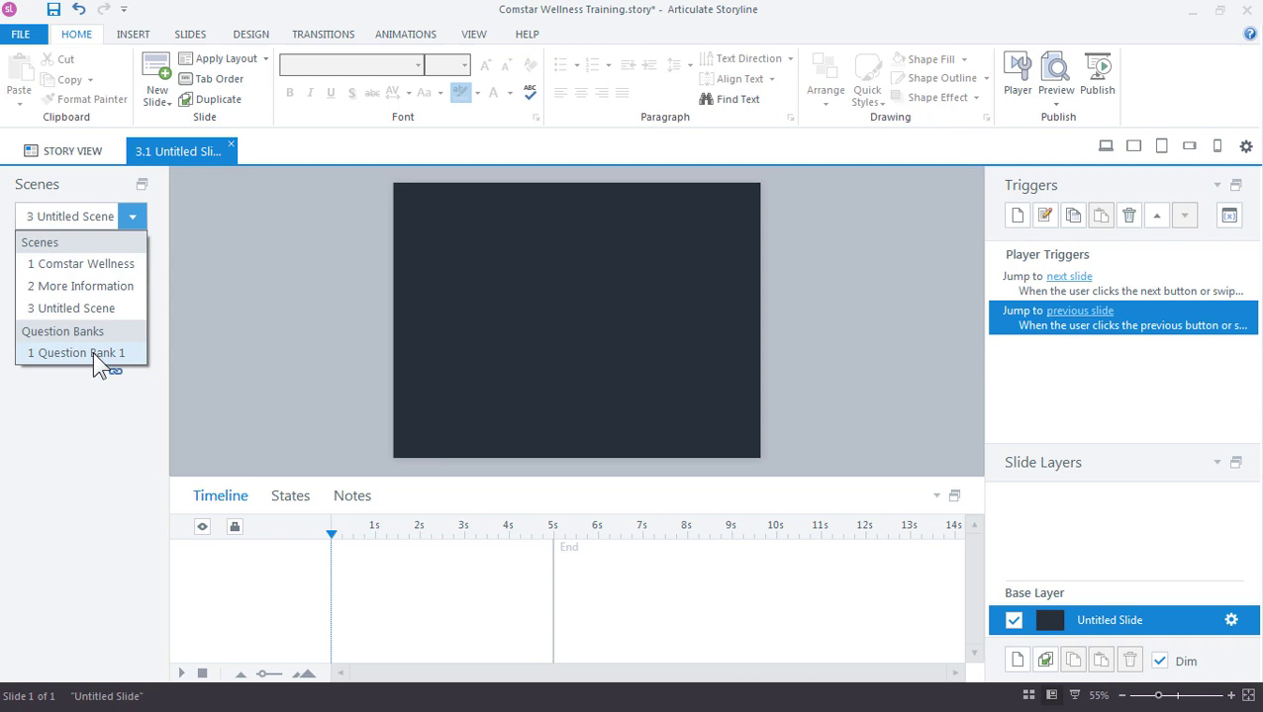
left_click(168, 336)
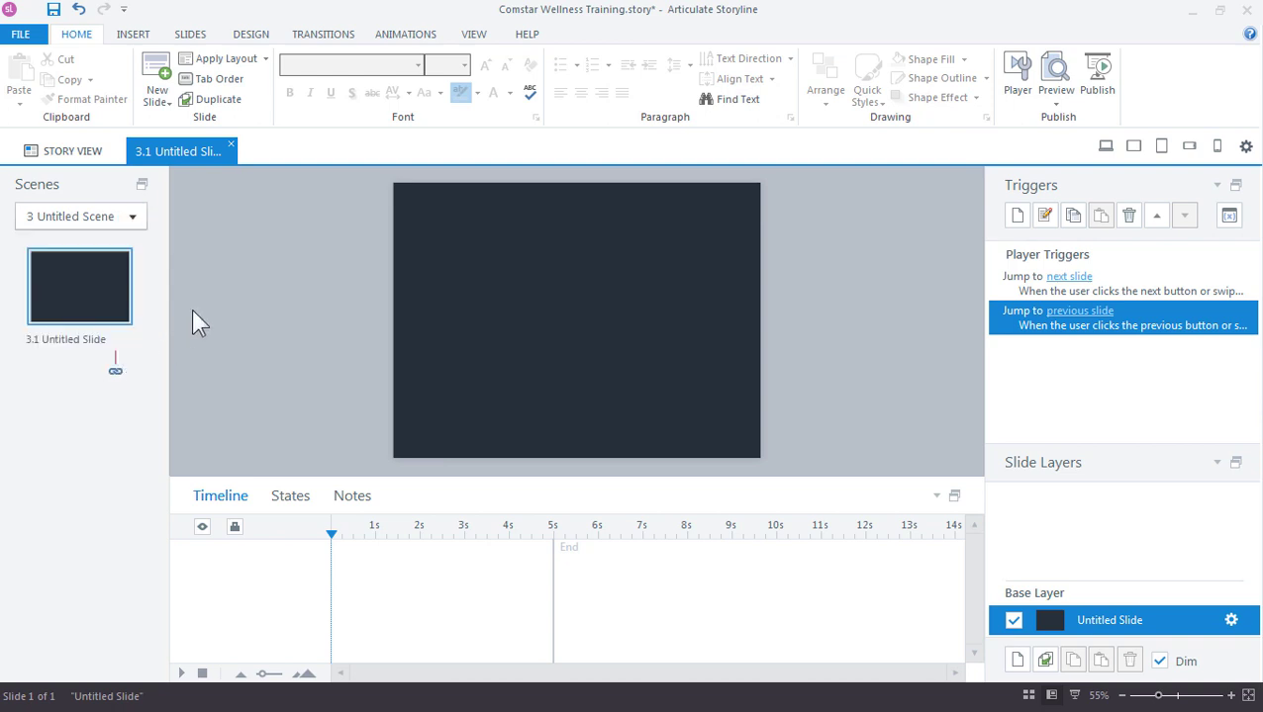
left_click(71, 150)
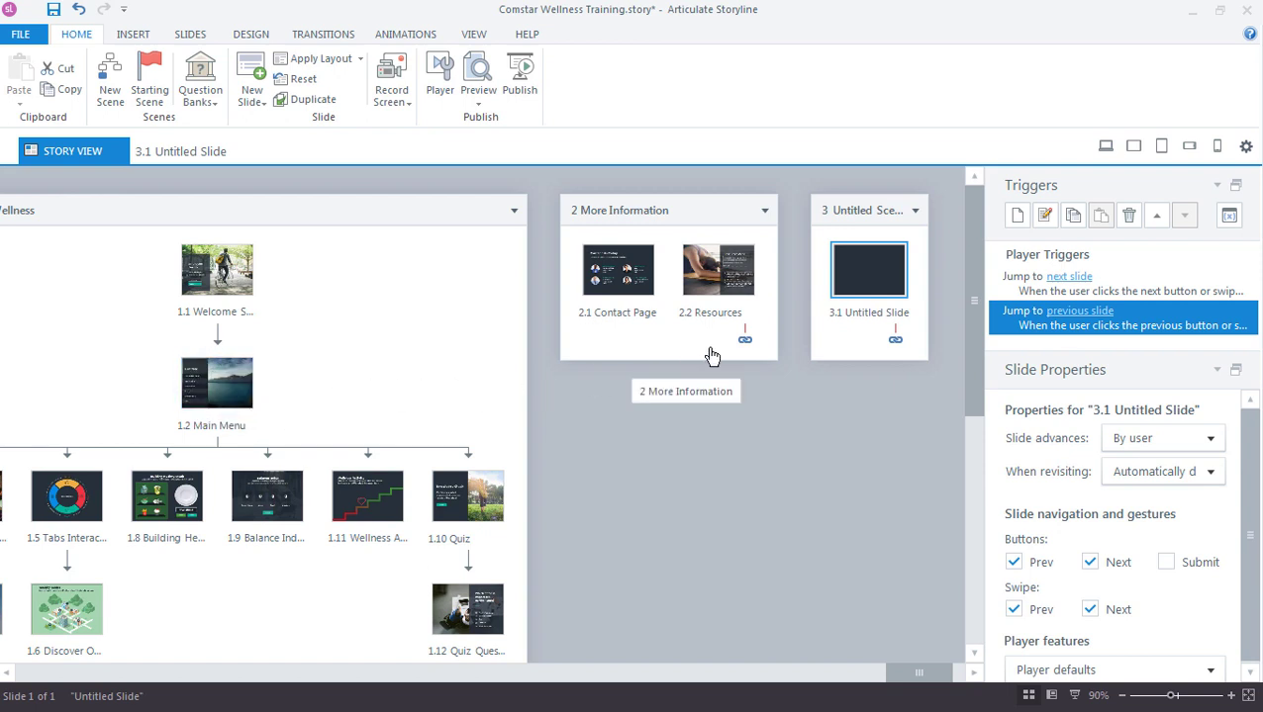
double_click(902, 269)
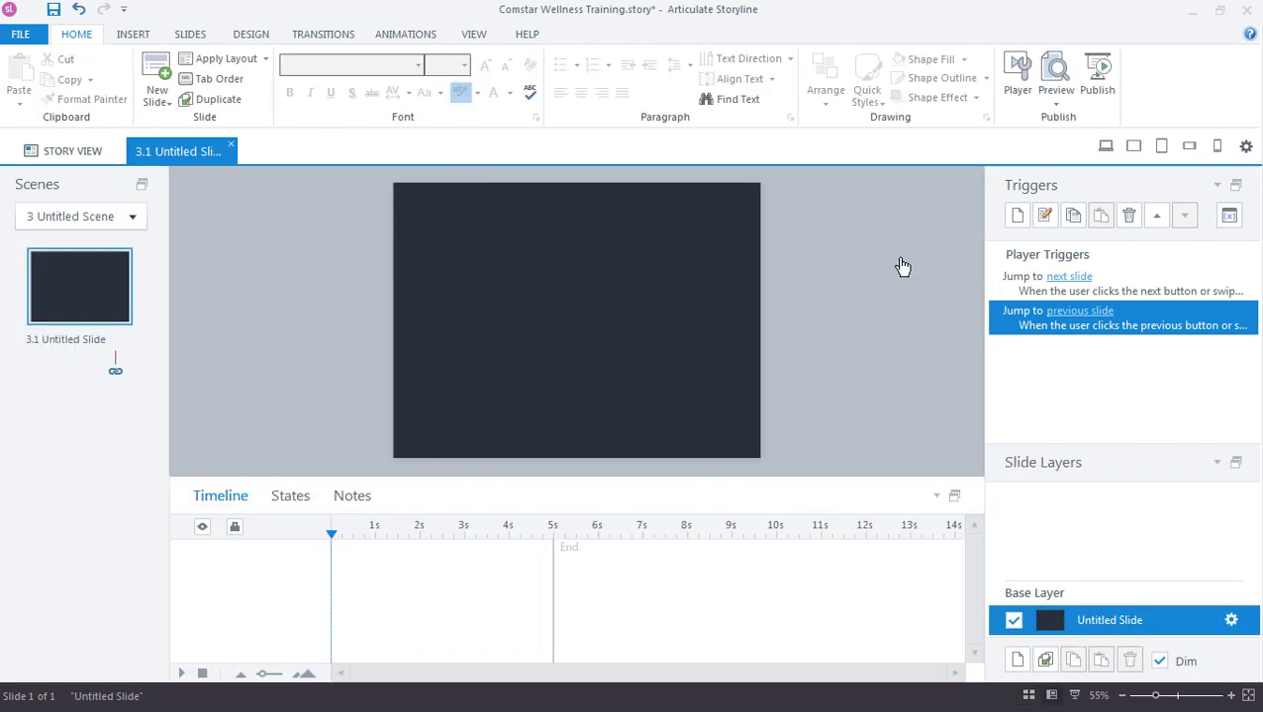
Step: Switch to the 2 More Information scene to view its contact page and return to 3 Untitled Scene
left_click(61, 217)
left_click(61, 287)
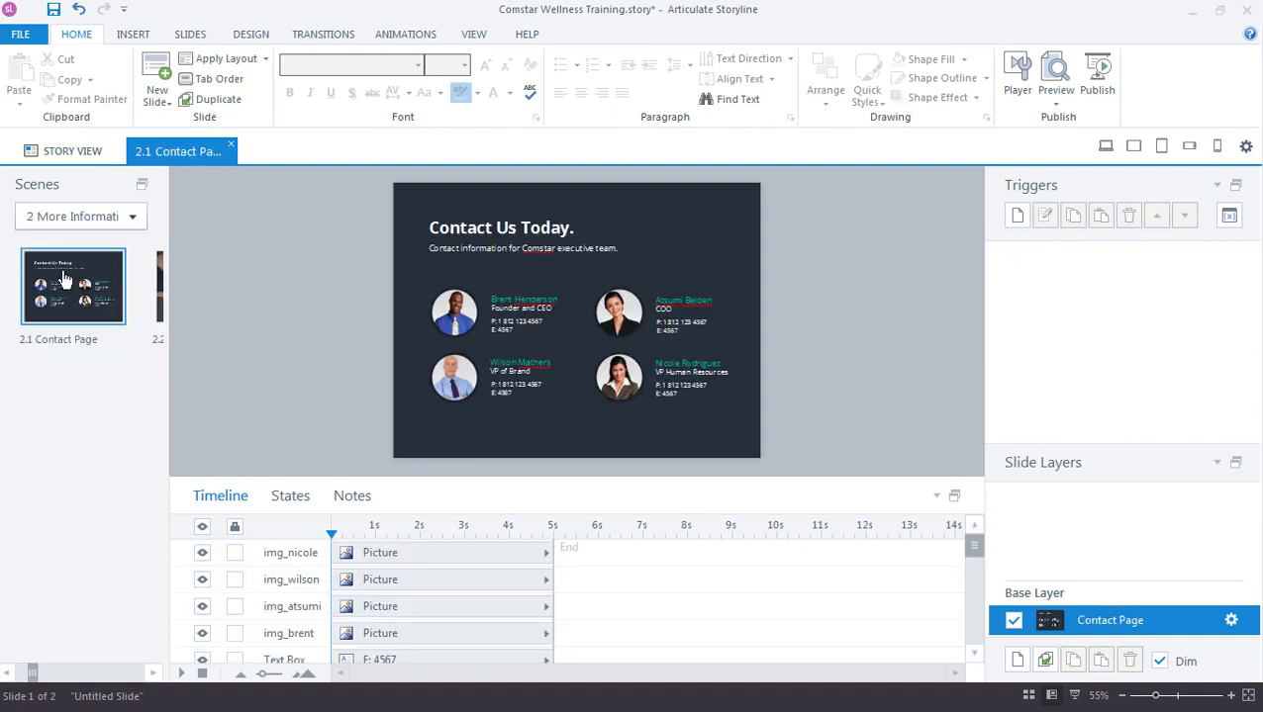
left_click(74, 215)
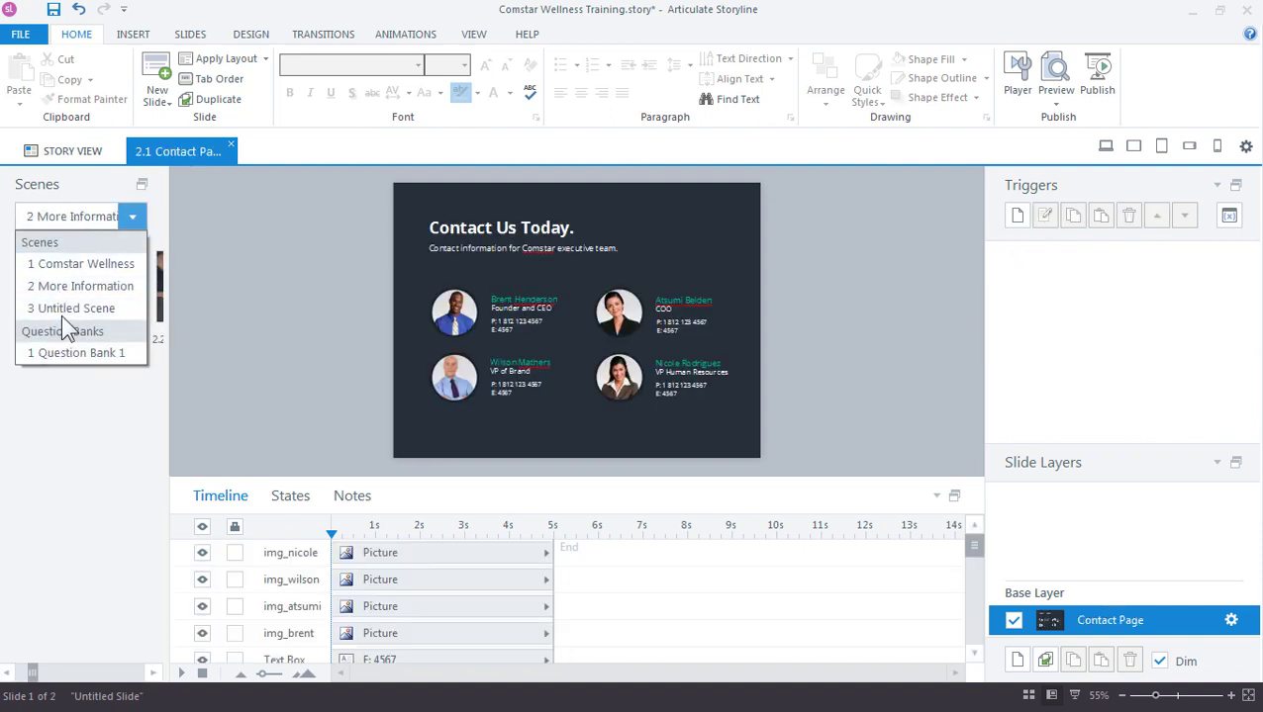
left_click(62, 307)
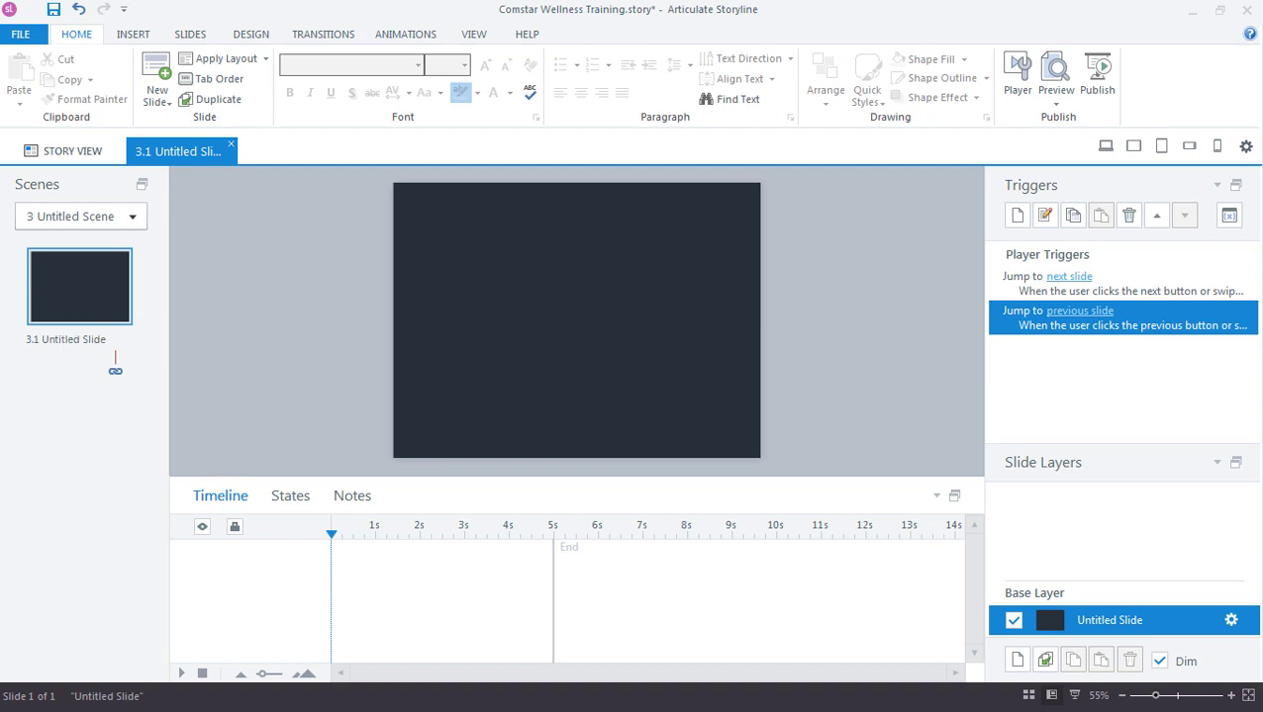
Step: Examine the states, notes and timeline of slide 3.1, ending on the timeline
left_click(280, 498)
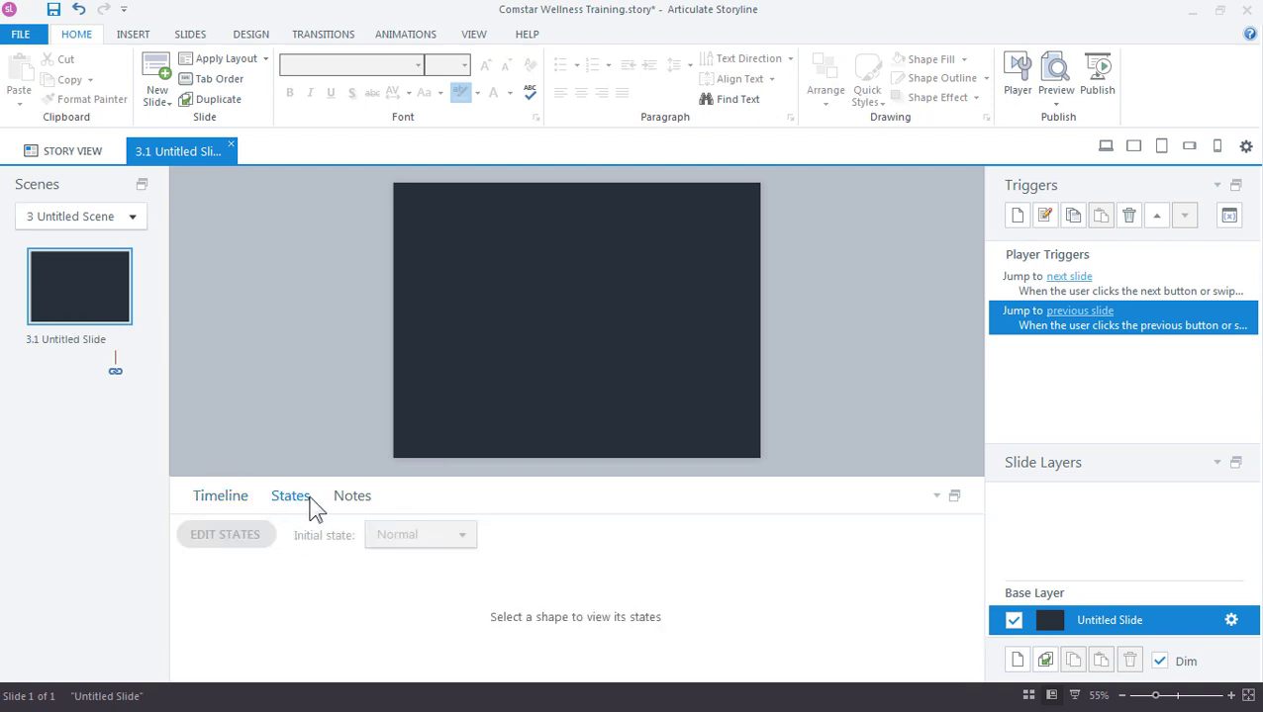
left_click(346, 499)
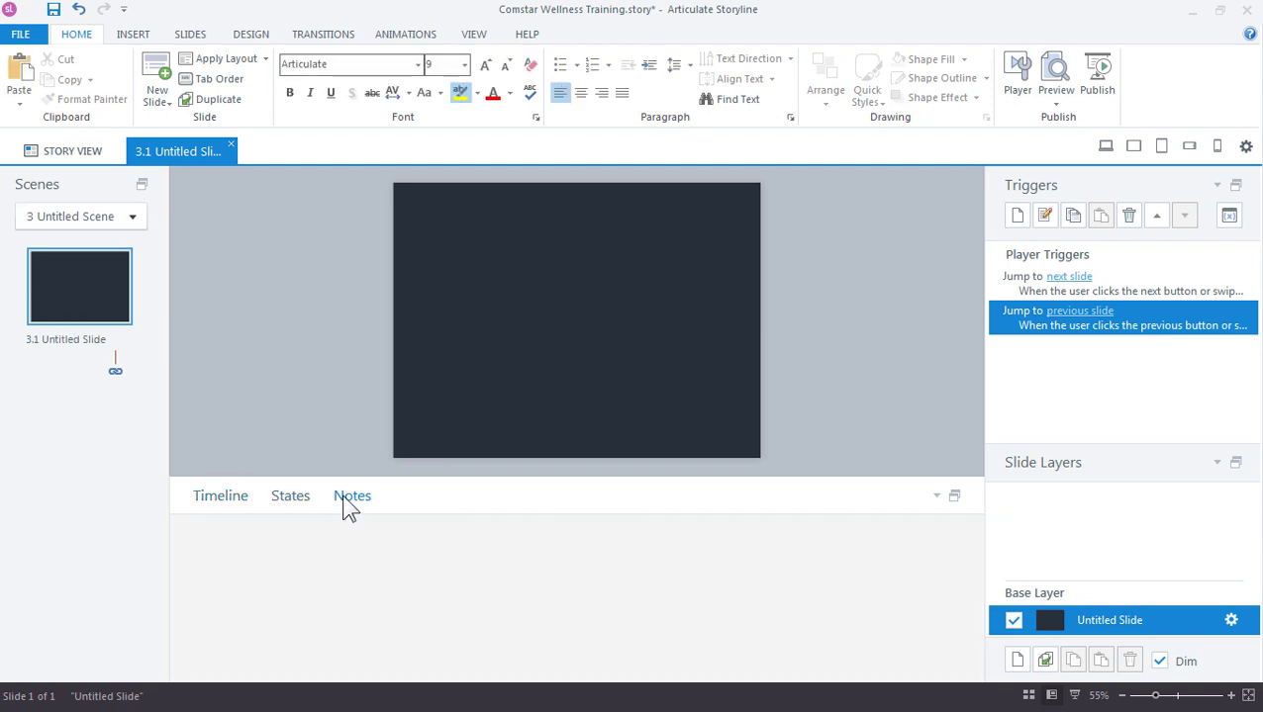
left_click(289, 497)
left_click(216, 500)
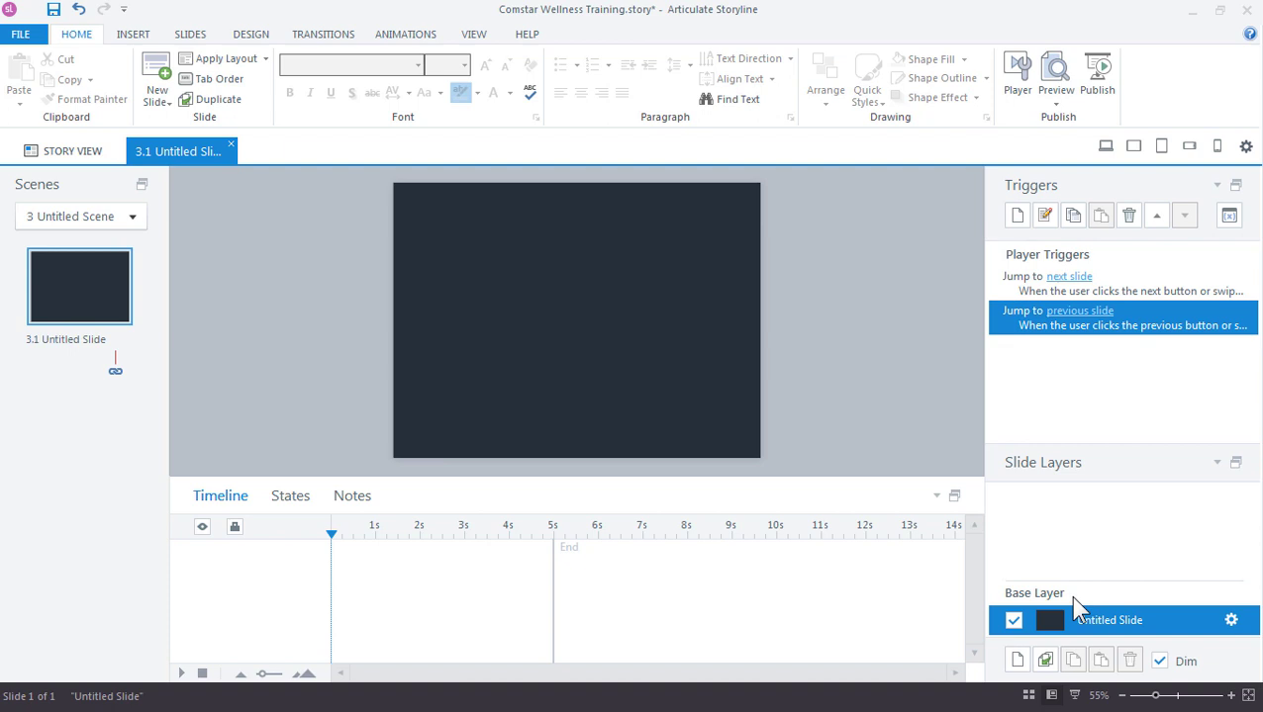
left_click(290, 498)
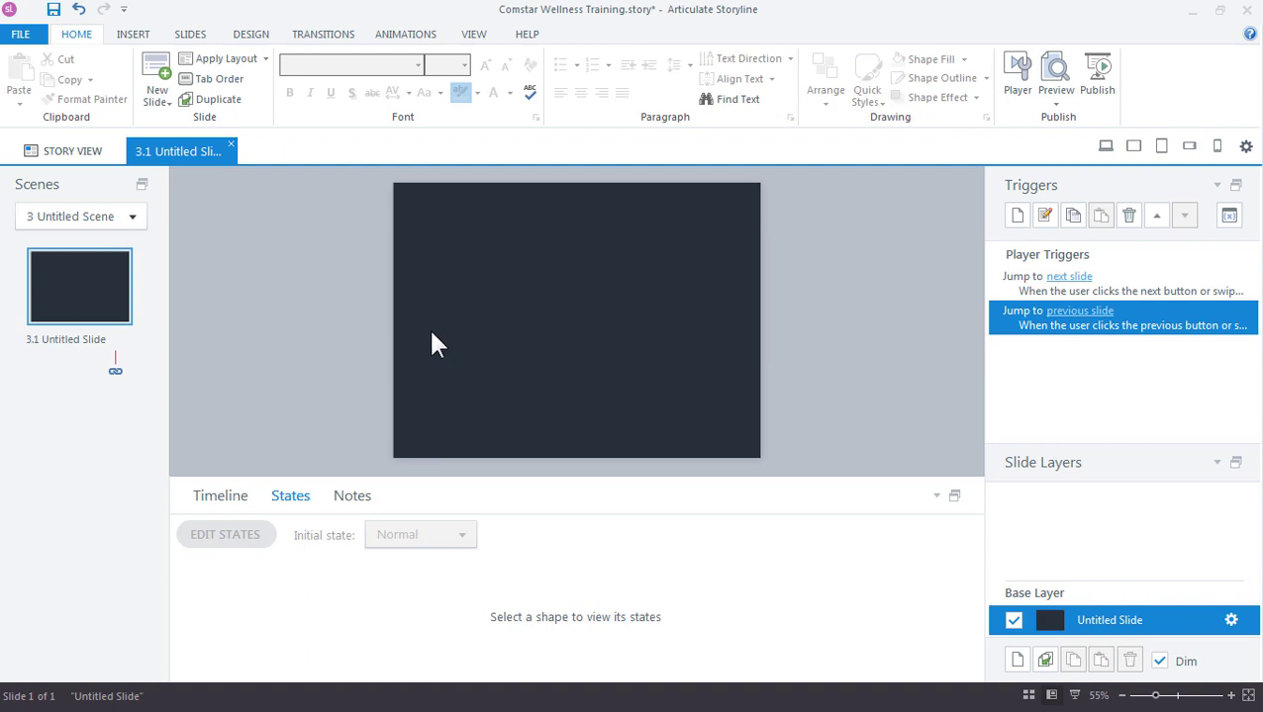
left_click(205, 496)
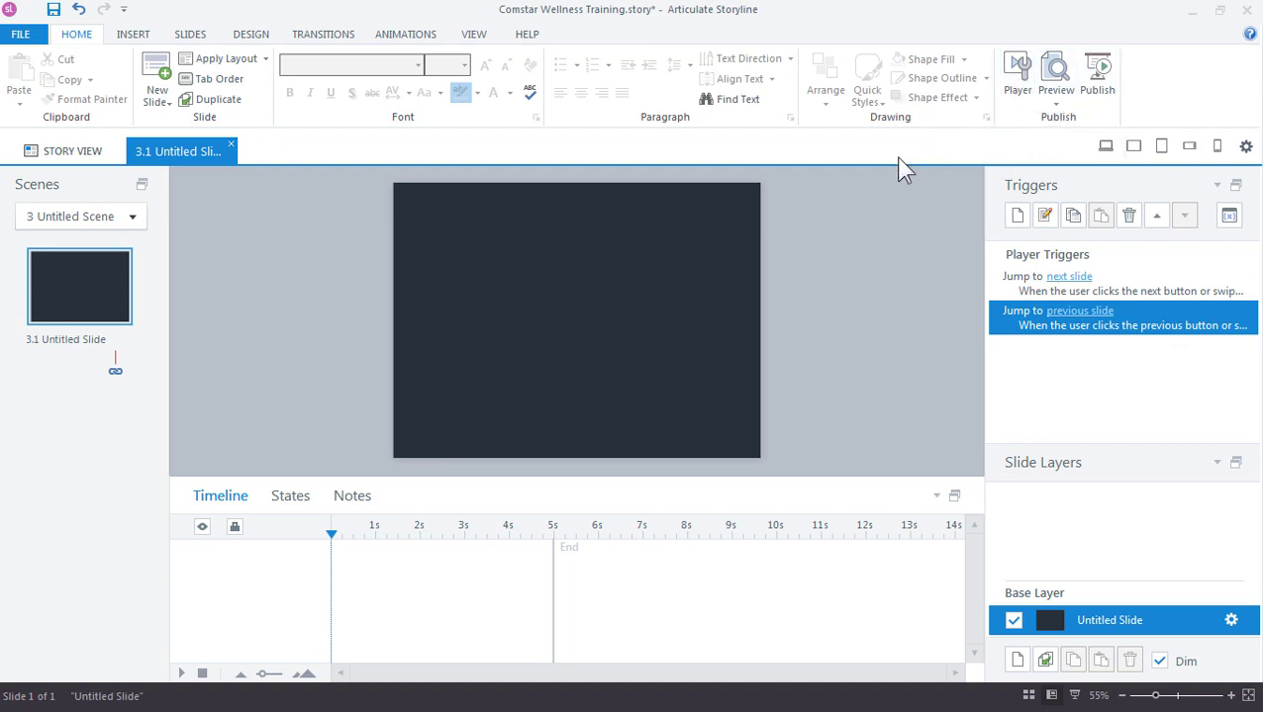
Step: Examine the objects that can be inserted on the slide, including shapes, captions and markers
left_click(135, 36)
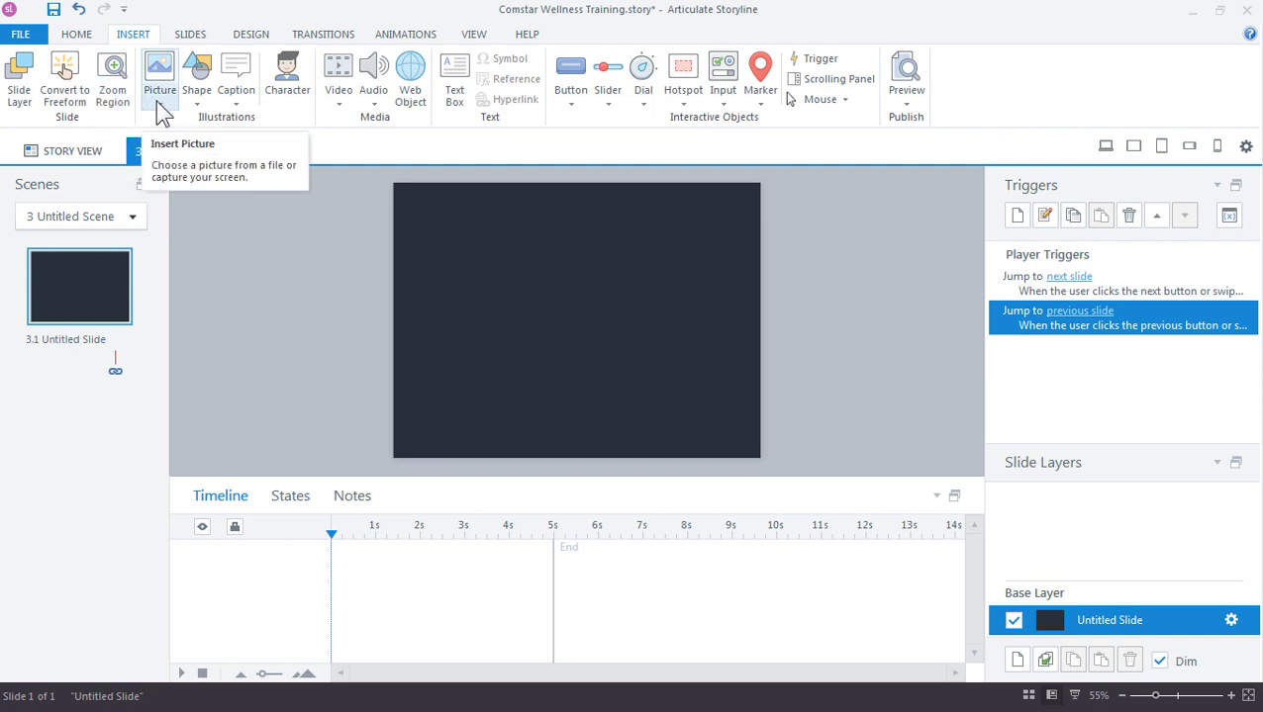
left_click(193, 107)
left_click(201, 108)
left_click(226, 97)
left_click(226, 97)
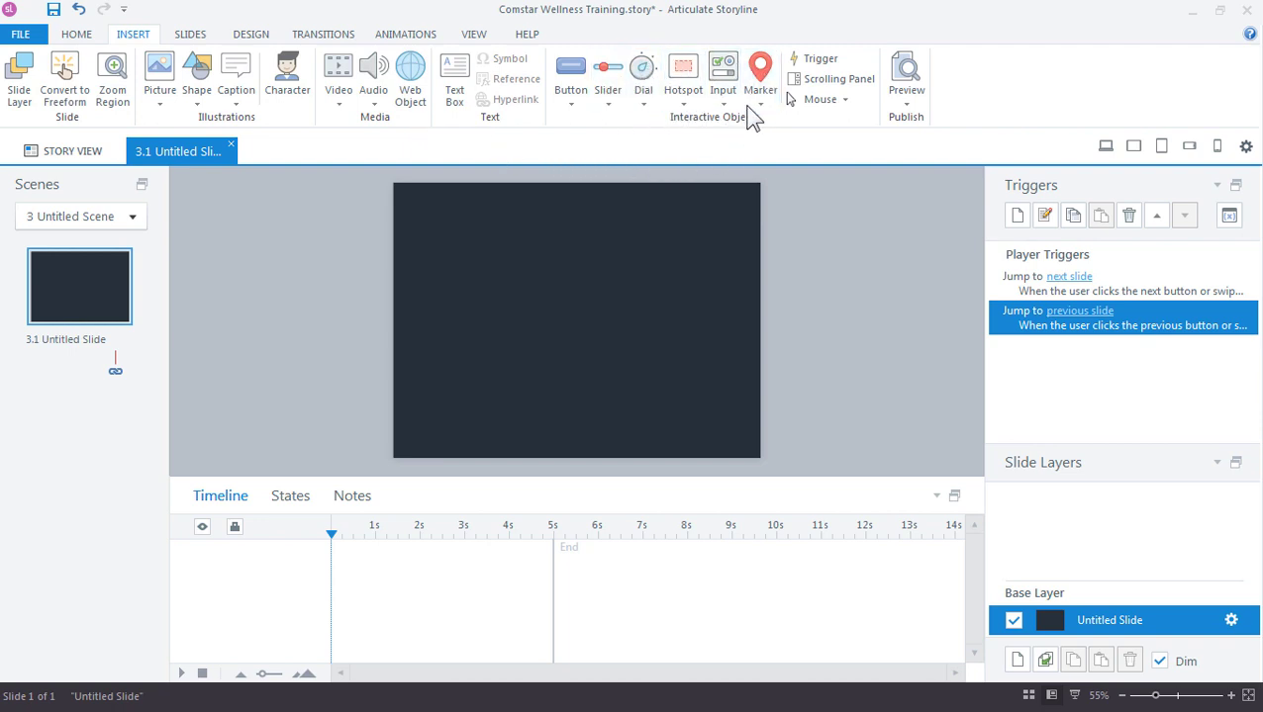
left_click(758, 104)
left_click(757, 103)
Step: Examine the slide commands, including the basic layouts, the import options and the preview choices
left_click(189, 37)
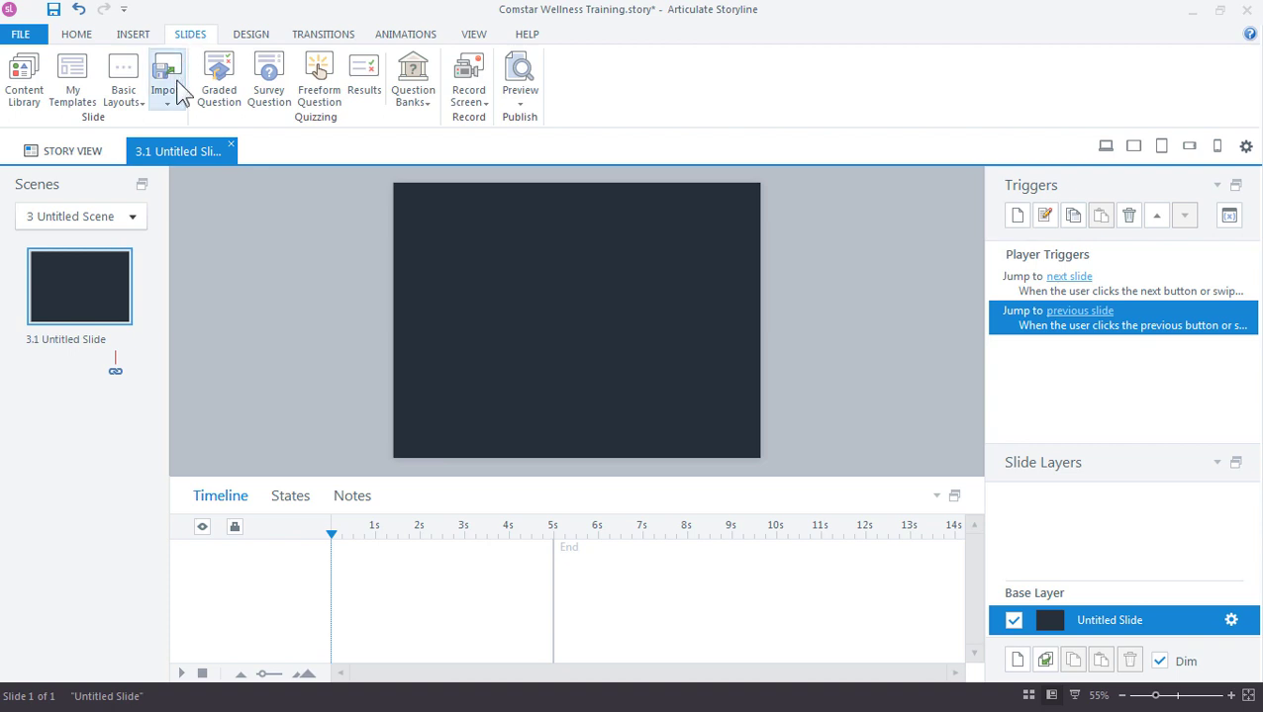
left_click(122, 113)
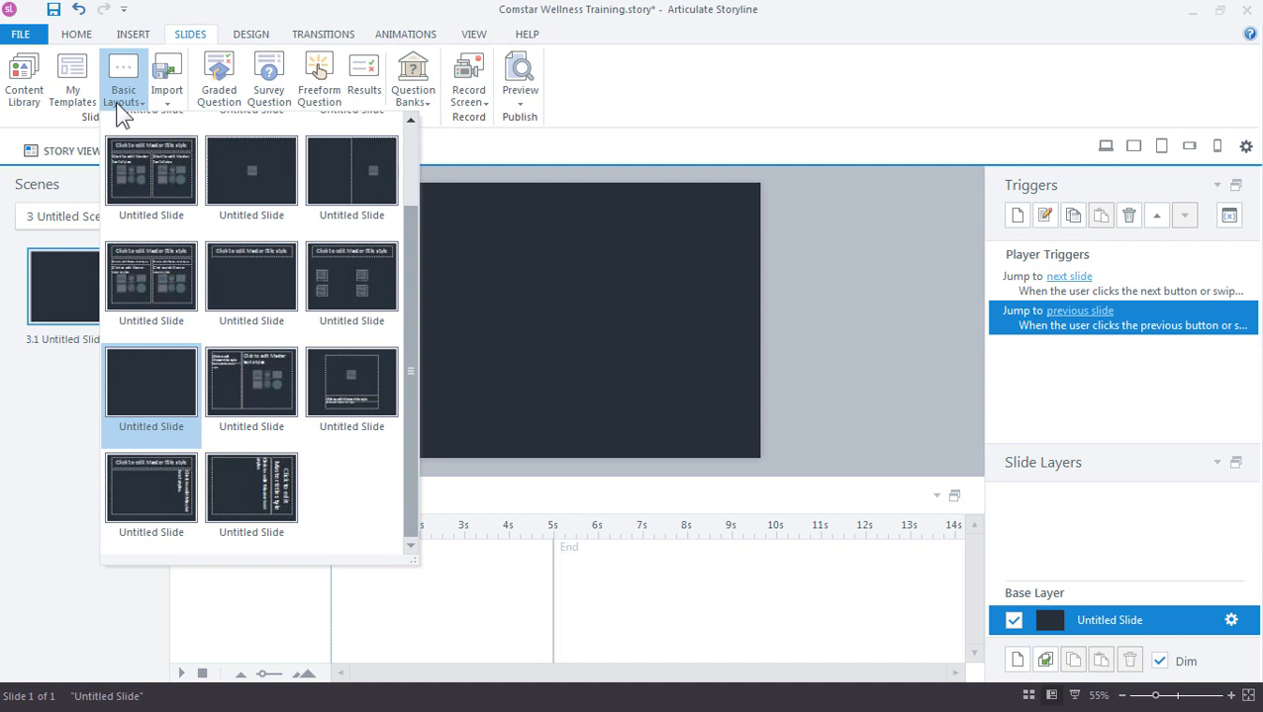
left_click(117, 104)
left_click(166, 107)
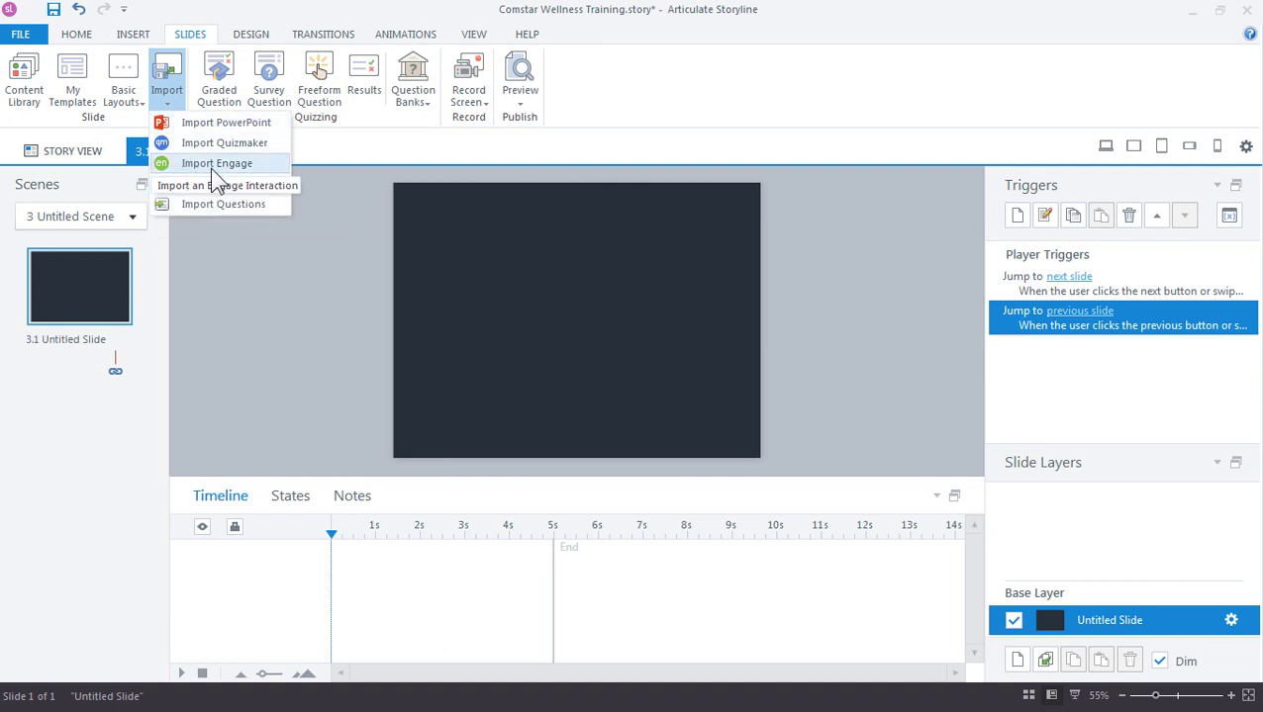
left_click(305, 157)
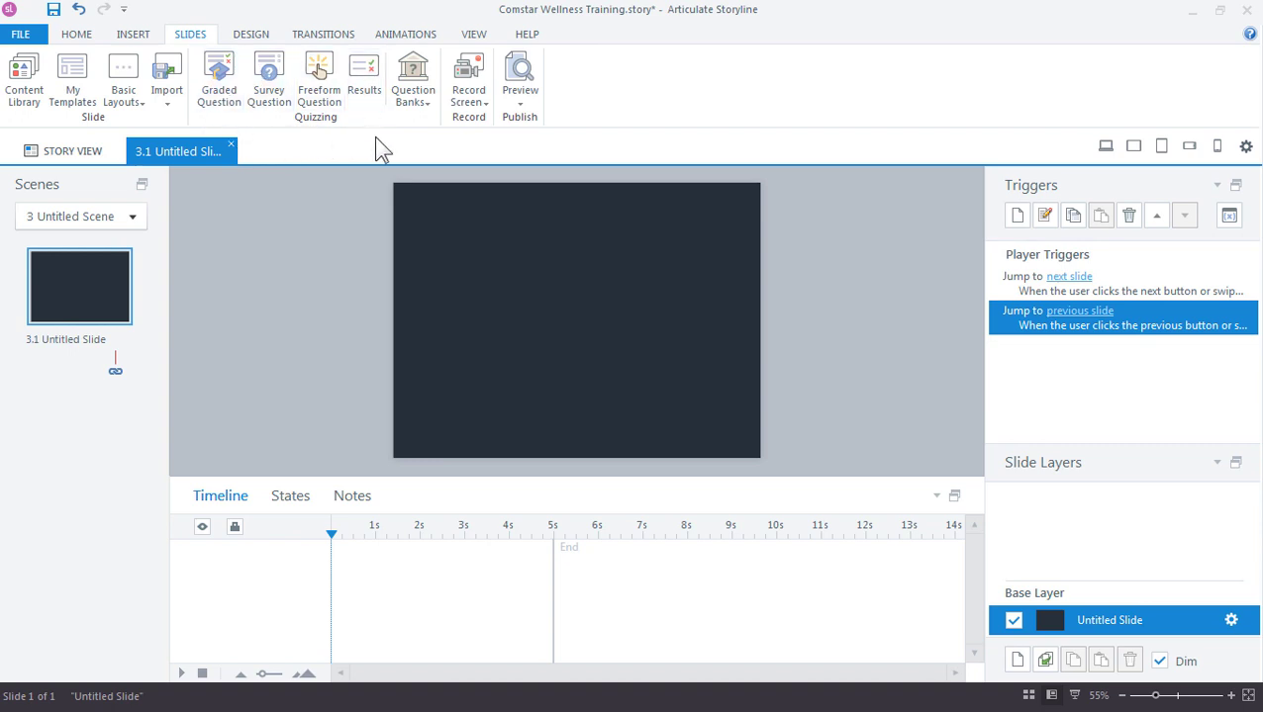
left_click(511, 107)
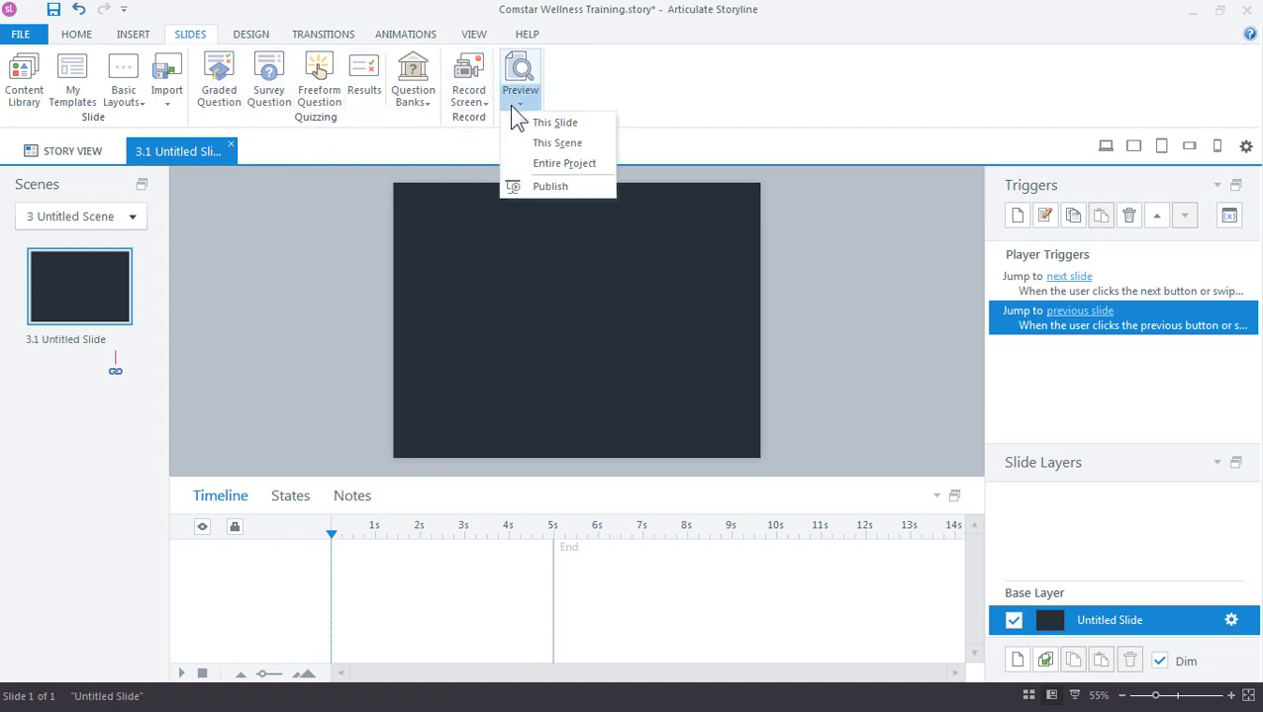
left_click(629, 156)
Step: View the available story size presets in the design settings and leave the story size as it is
left_click(253, 34)
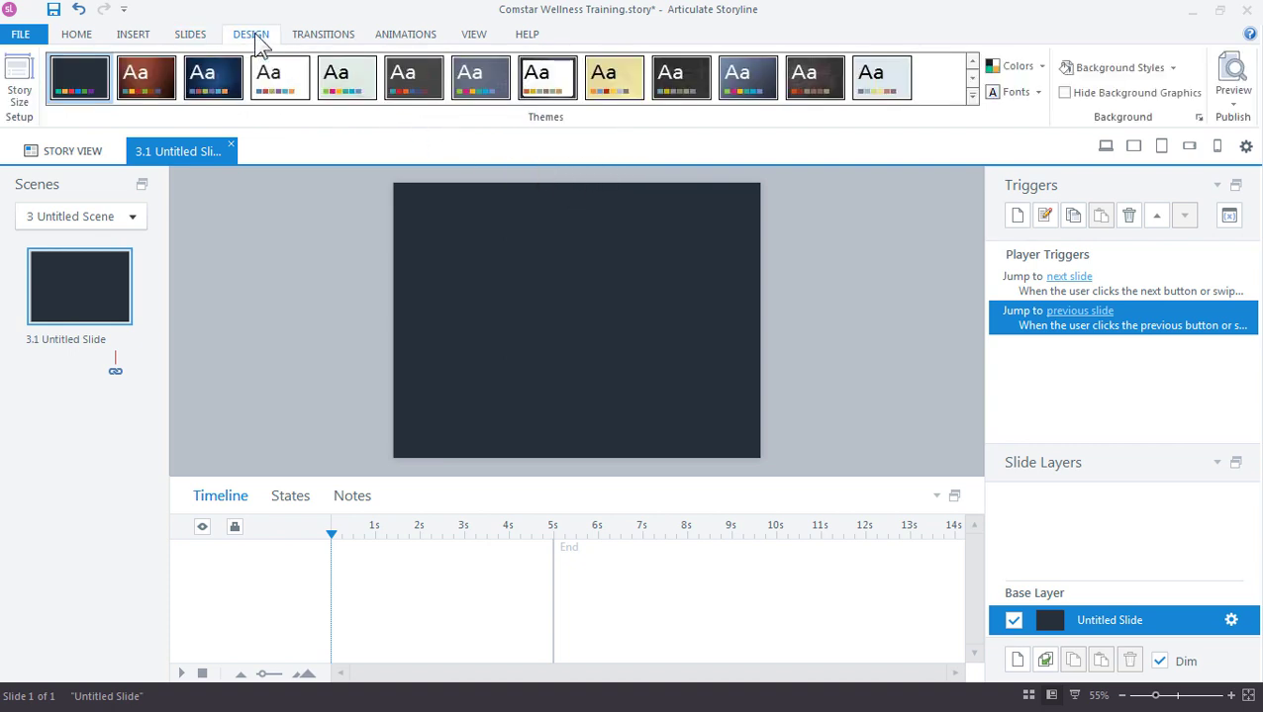
left_click(20, 88)
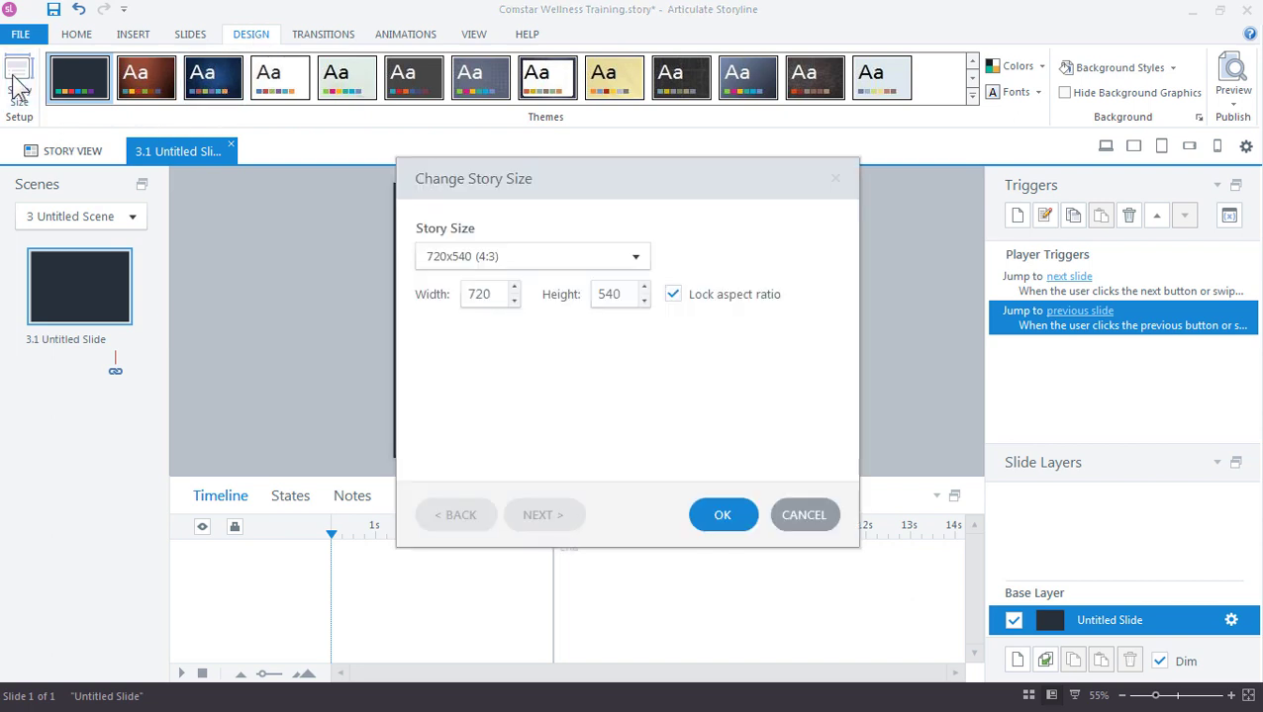
left_click(435, 264)
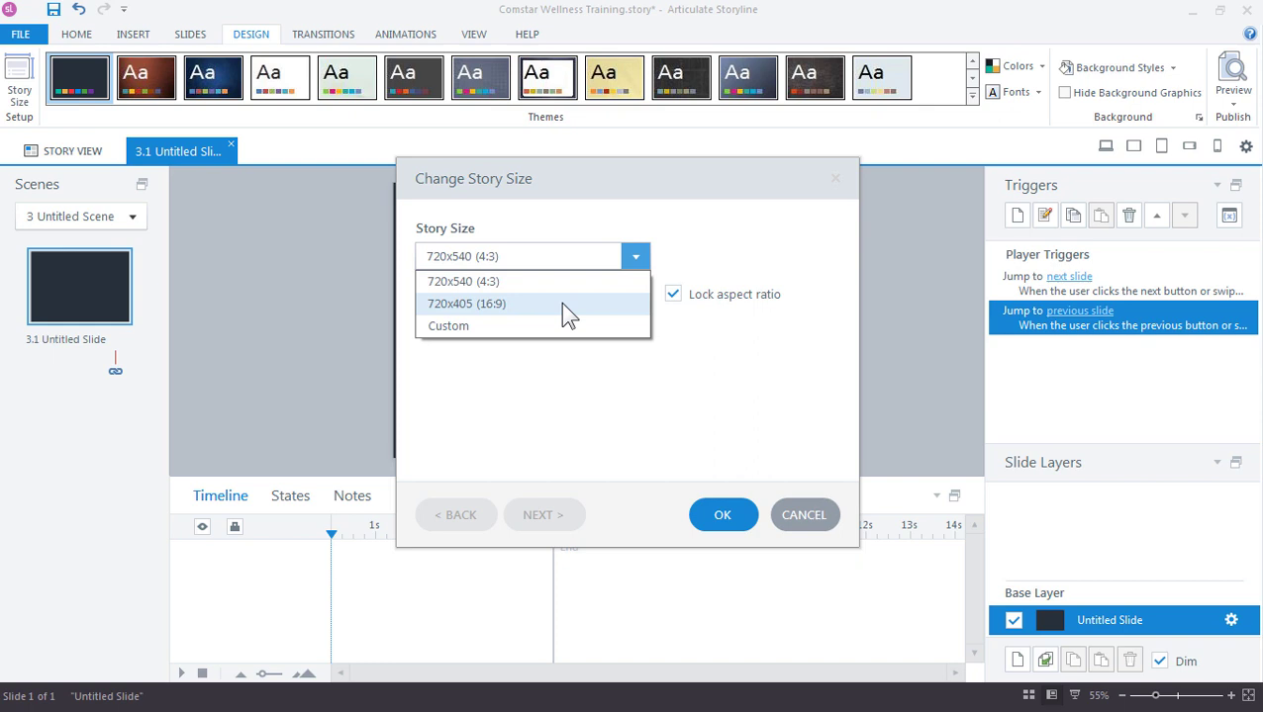
left_click(572, 364)
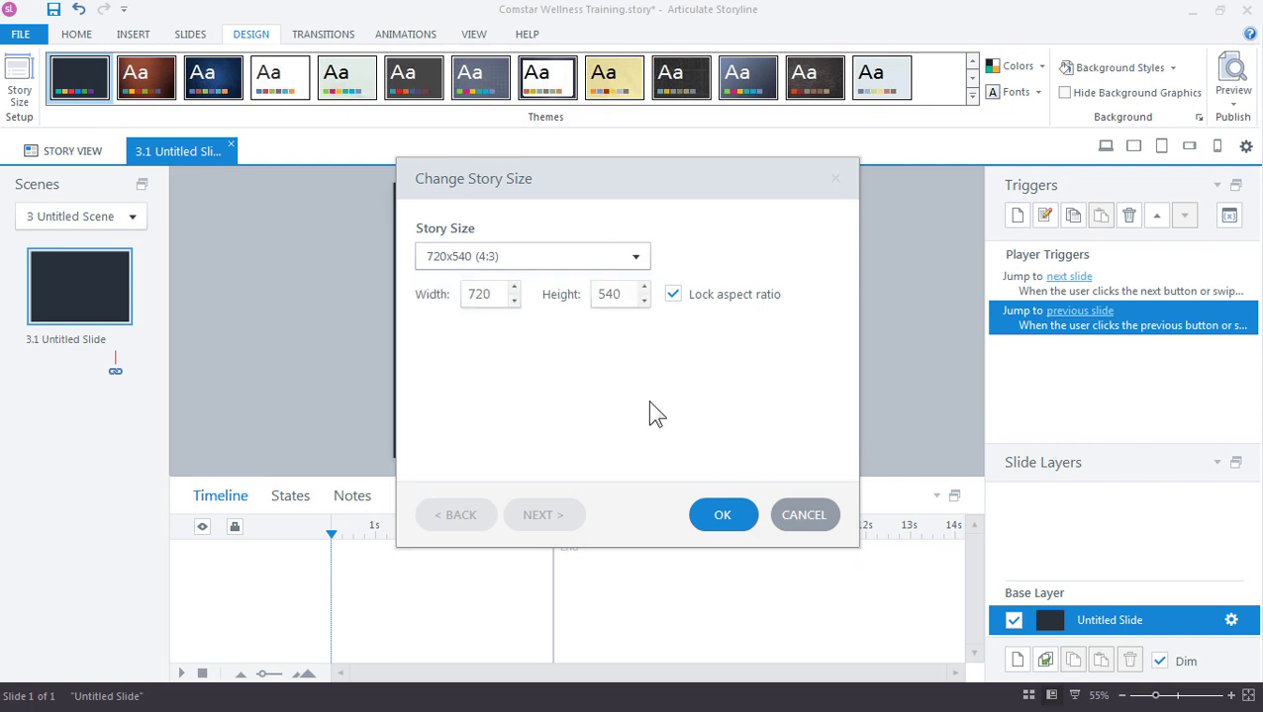
left_click(804, 519)
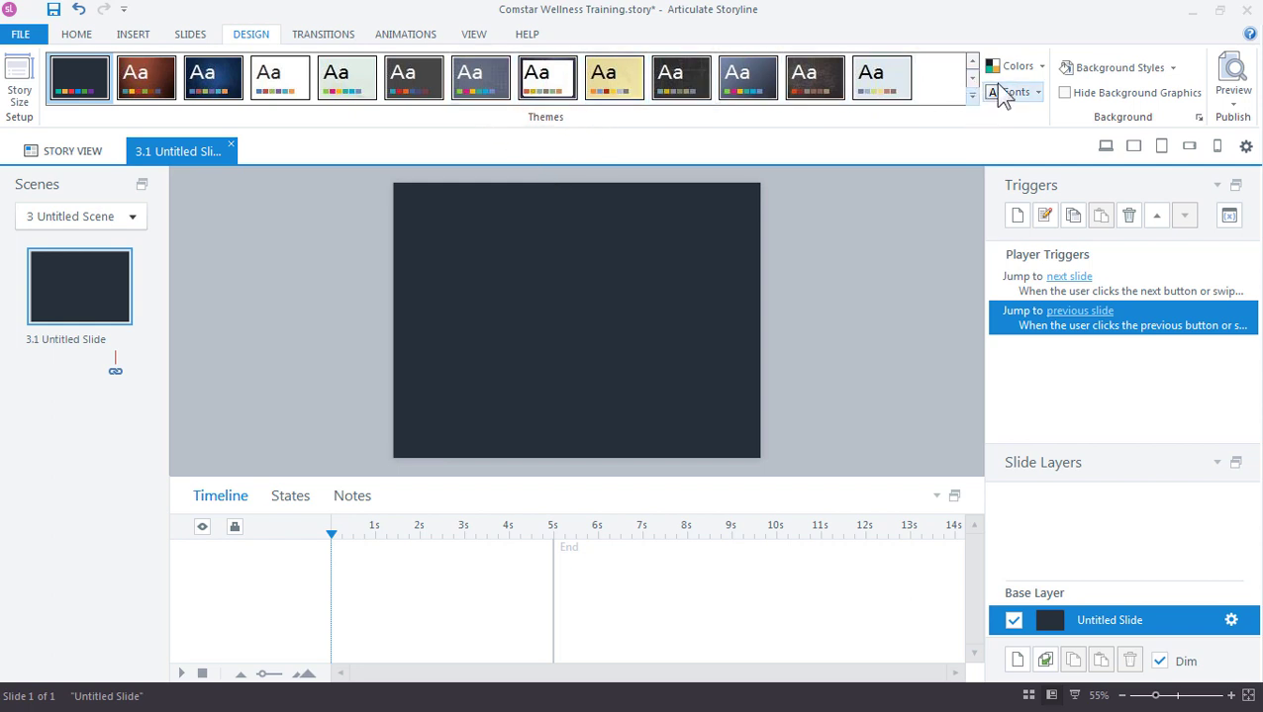
Step: View the custom and built-in theme color sets and theme font sets
left_click(1031, 68)
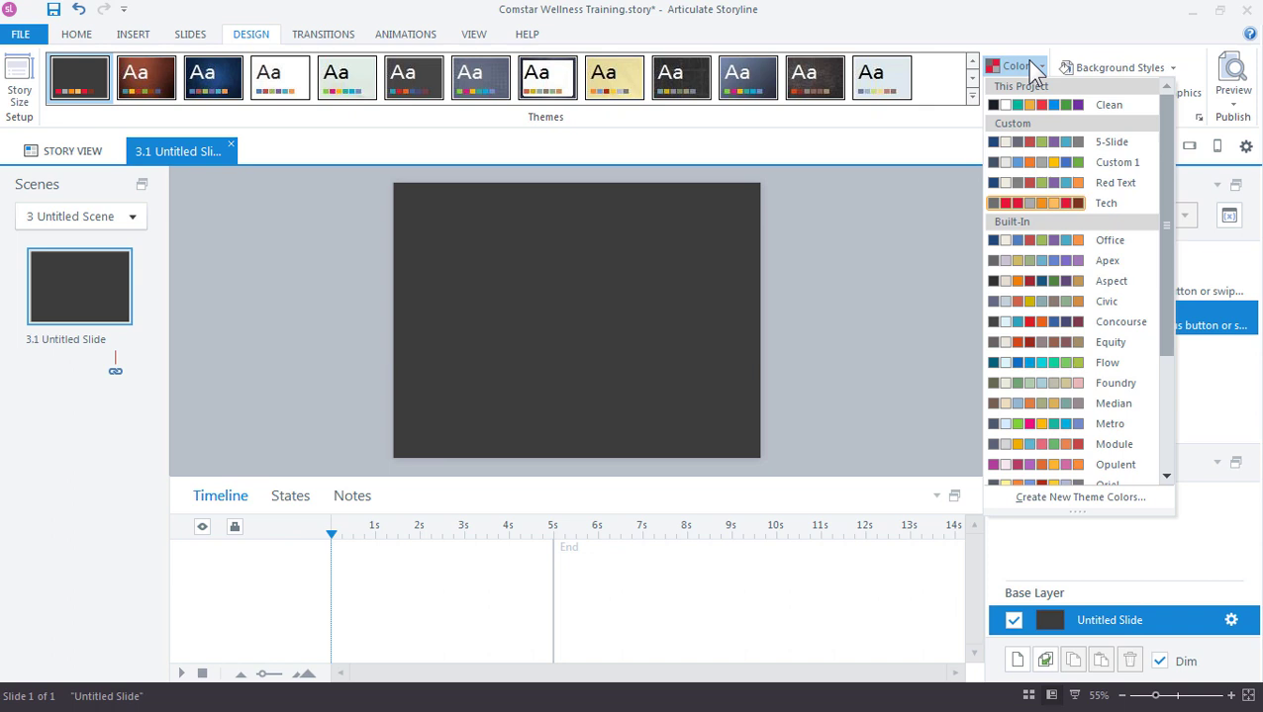
left_click(1037, 67)
left_click(1033, 89)
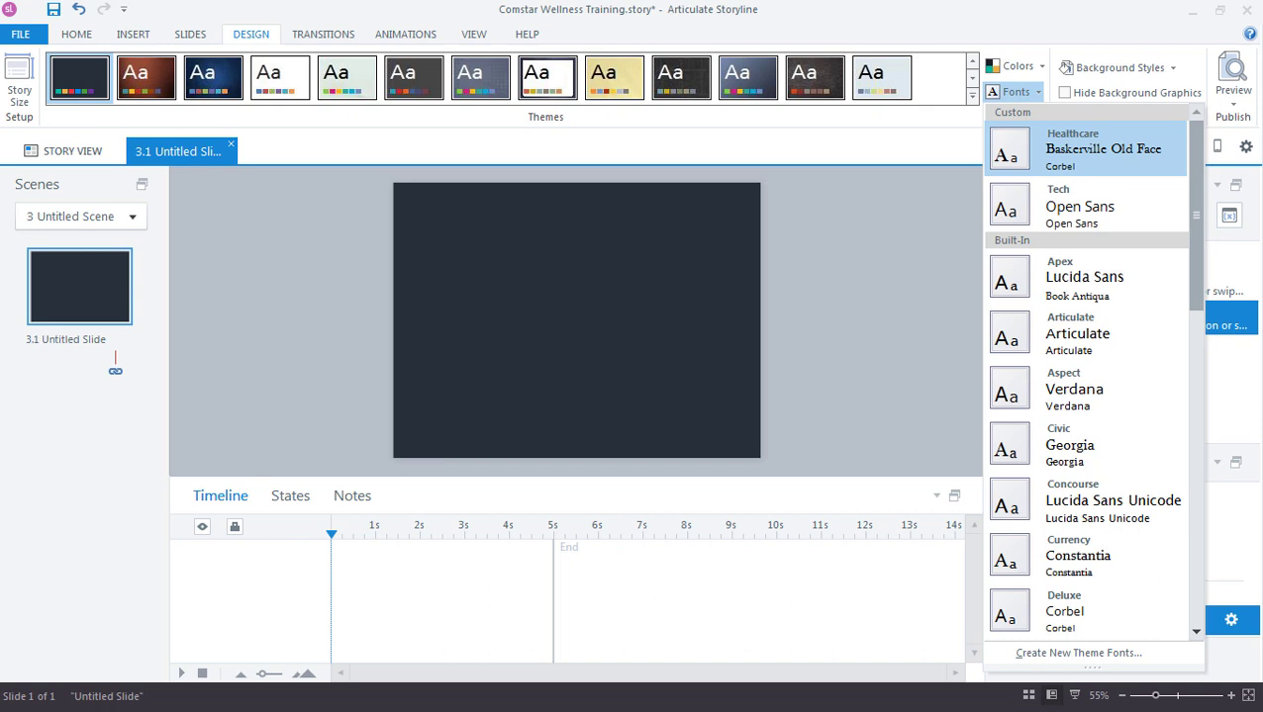
left_click(1037, 92)
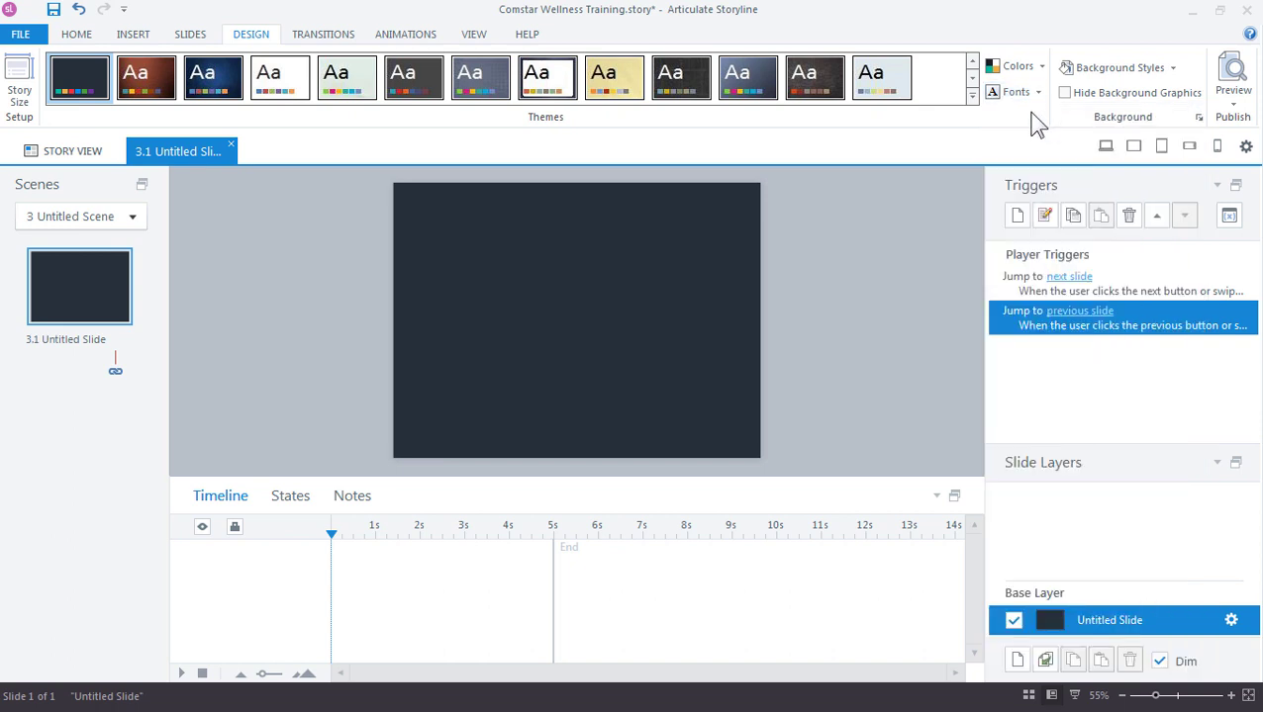
Step: Examine the slide transition effects, and the entrance, exit and motion path animation options
left_click(326, 35)
left_click(43, 93)
left_click(105, 99)
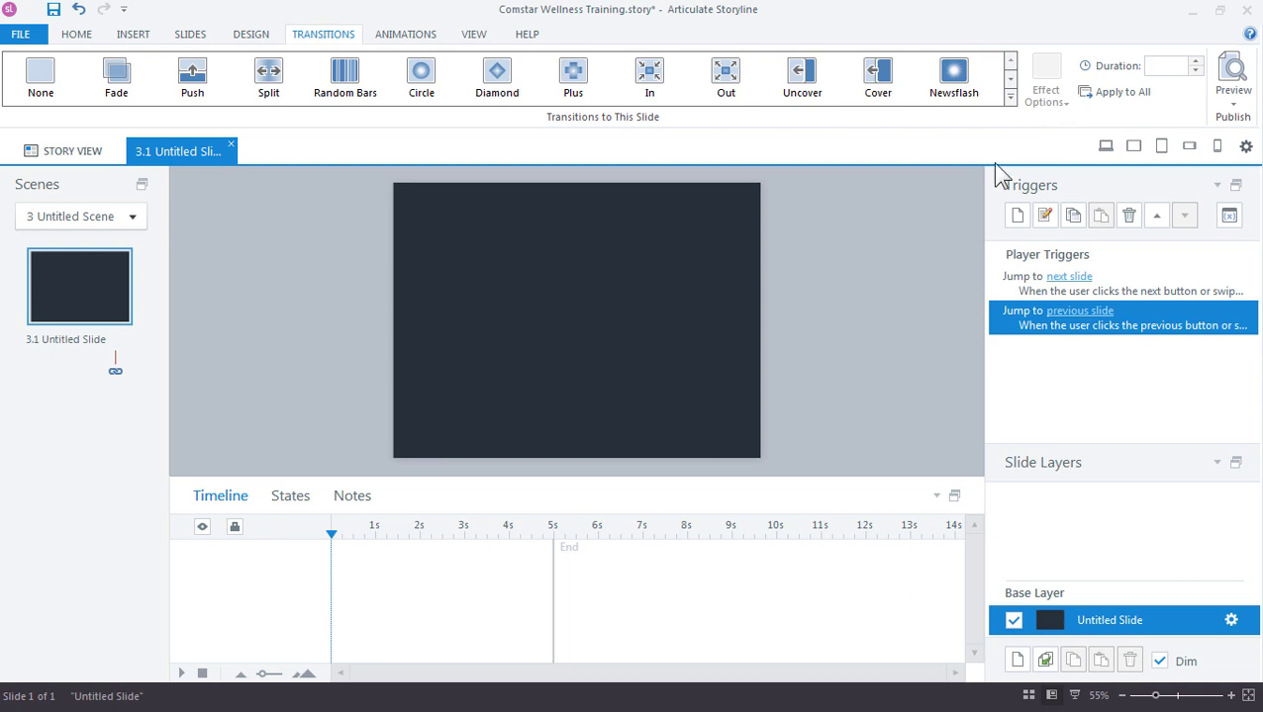
left_click(413, 38)
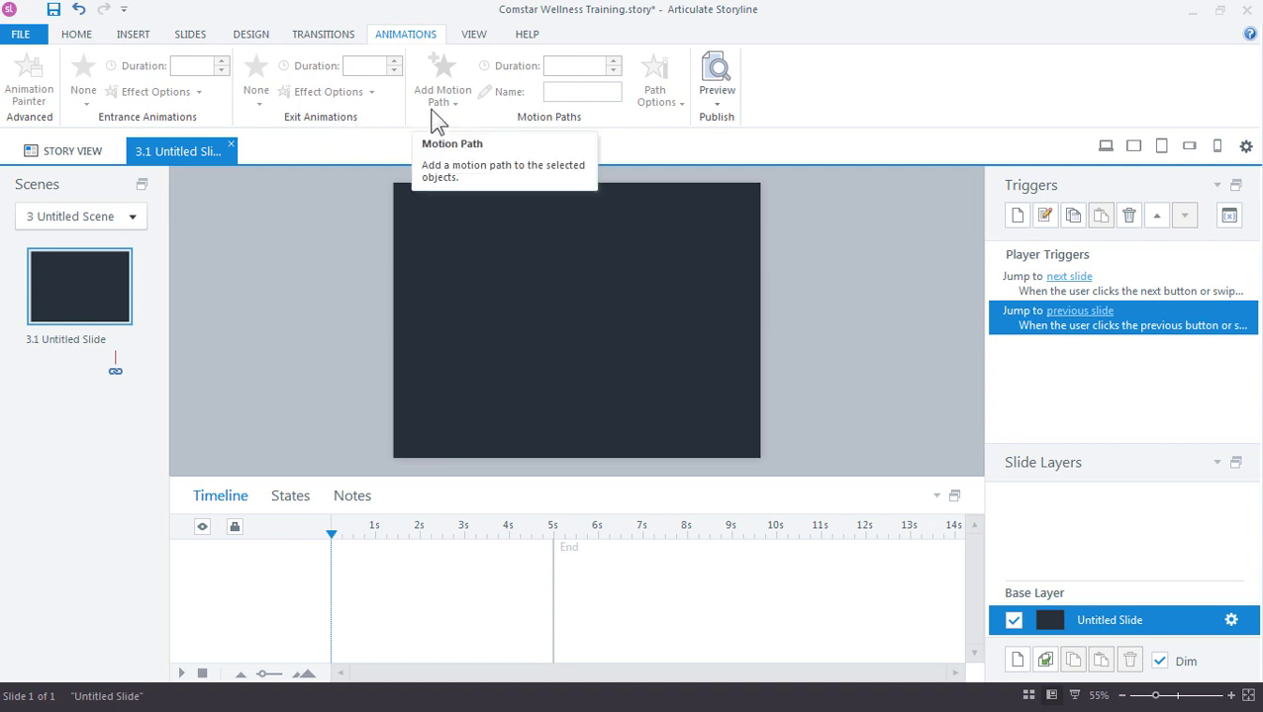
Step: Open the slide master and select the layout with a title and a single content placeholder
left_click(474, 35)
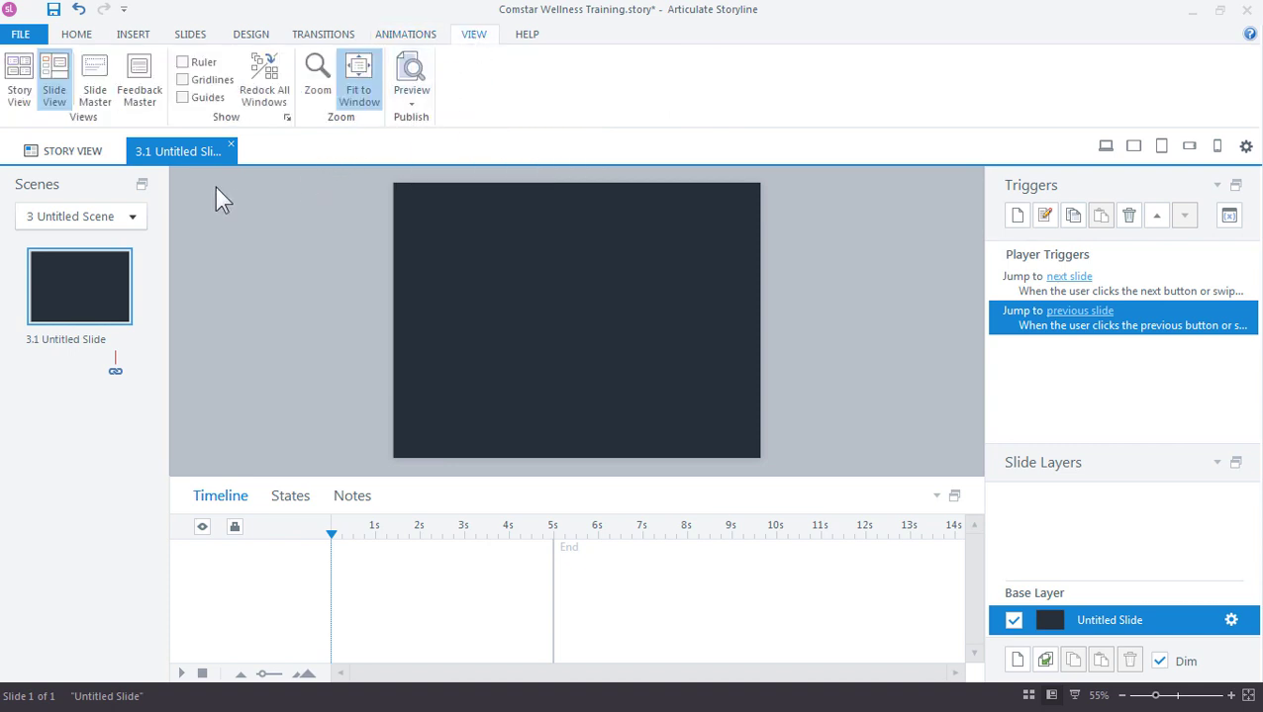
left_click(99, 104)
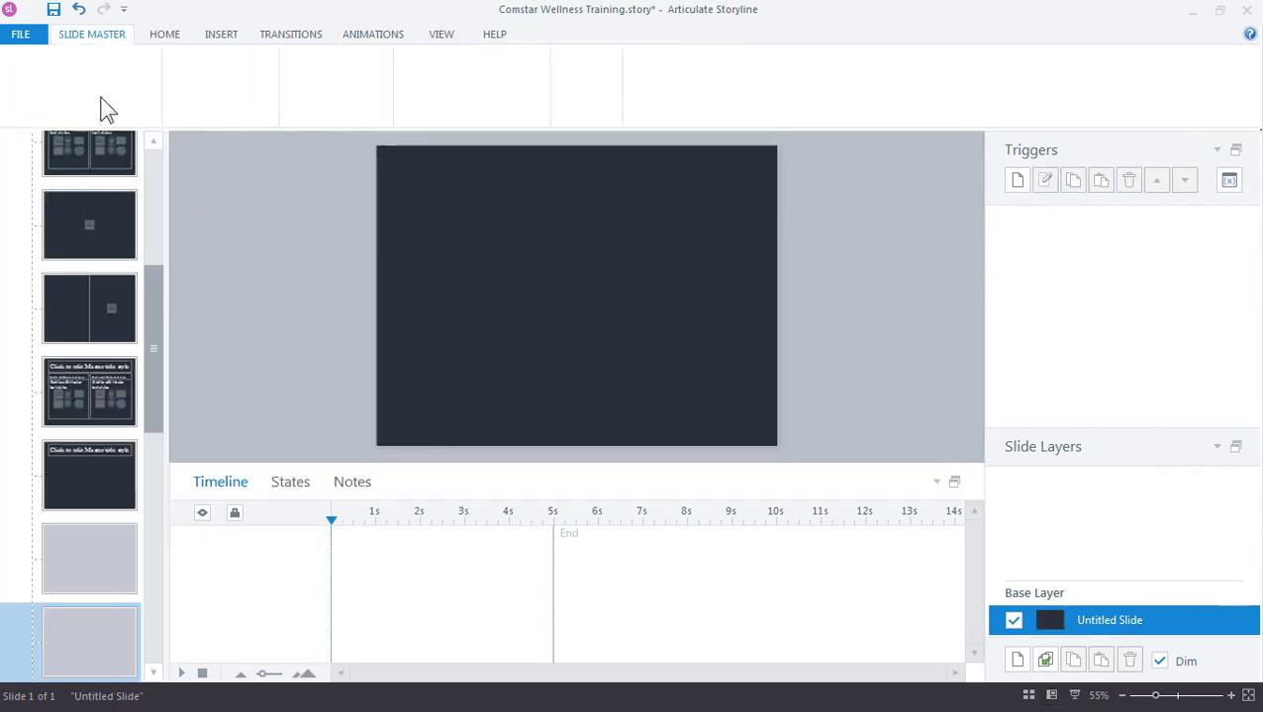
left_click_drag(153, 272, 162, 218)
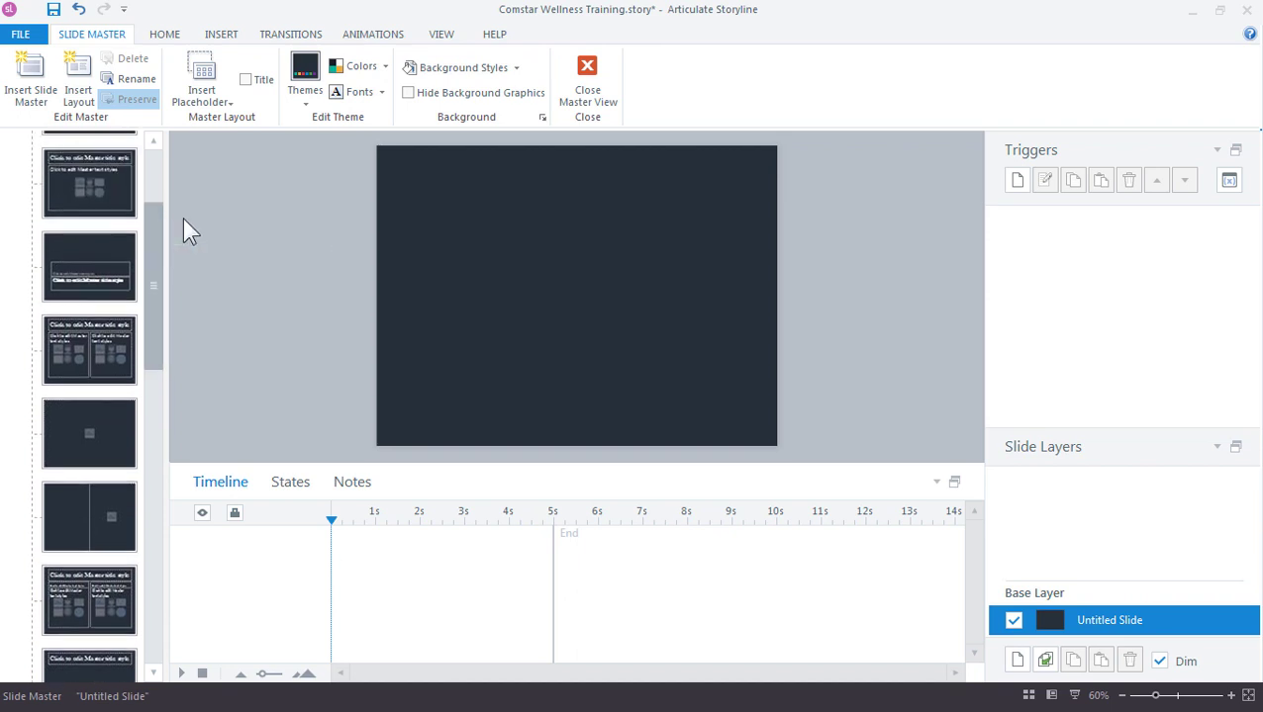
left_click(123, 265)
left_click(117, 207)
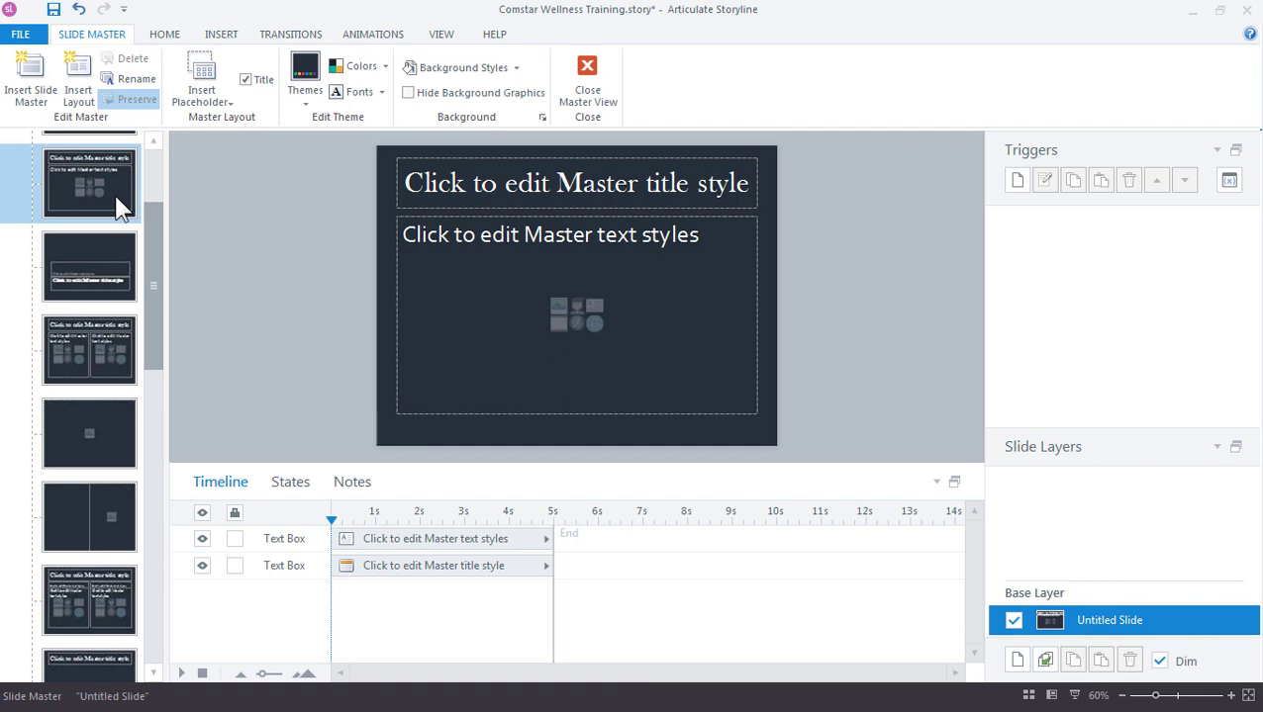
Step: Apply the Tech (Open Sans) theme fonts to the slide master and close the master view
left_click(306, 104)
left_click(307, 107)
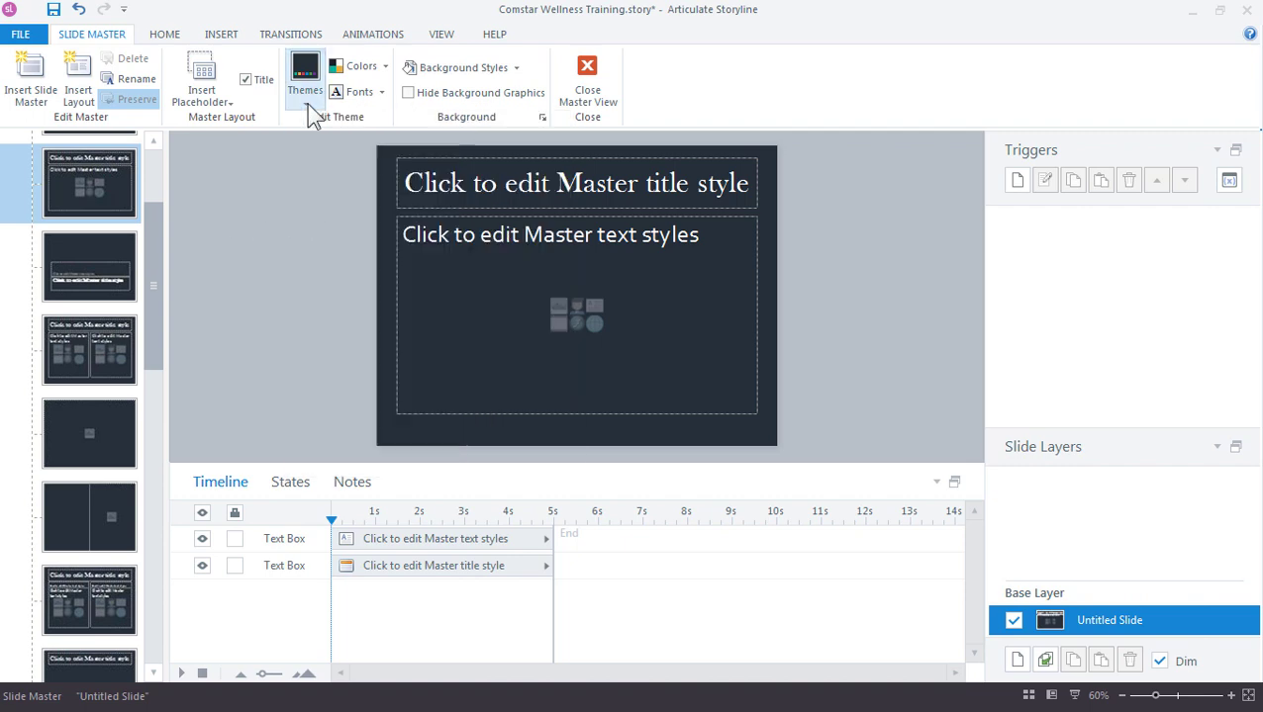
left_click(385, 67)
left_click(384, 81)
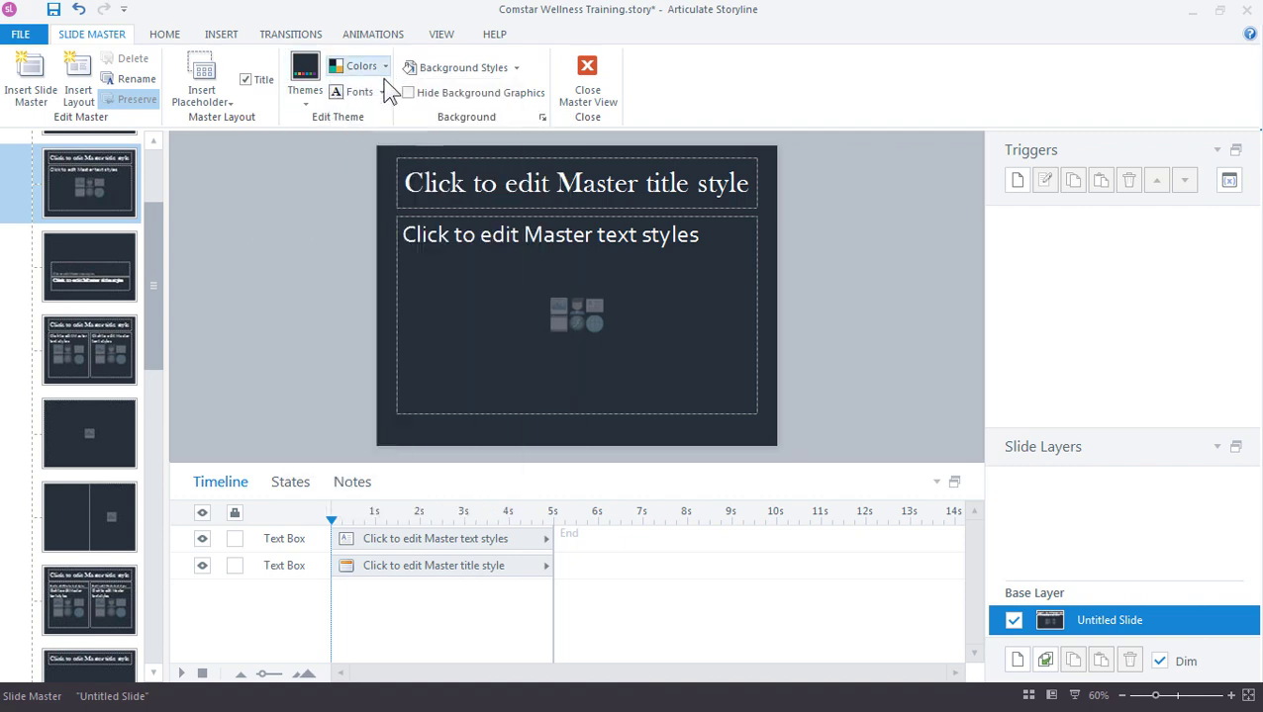
left_click(382, 90)
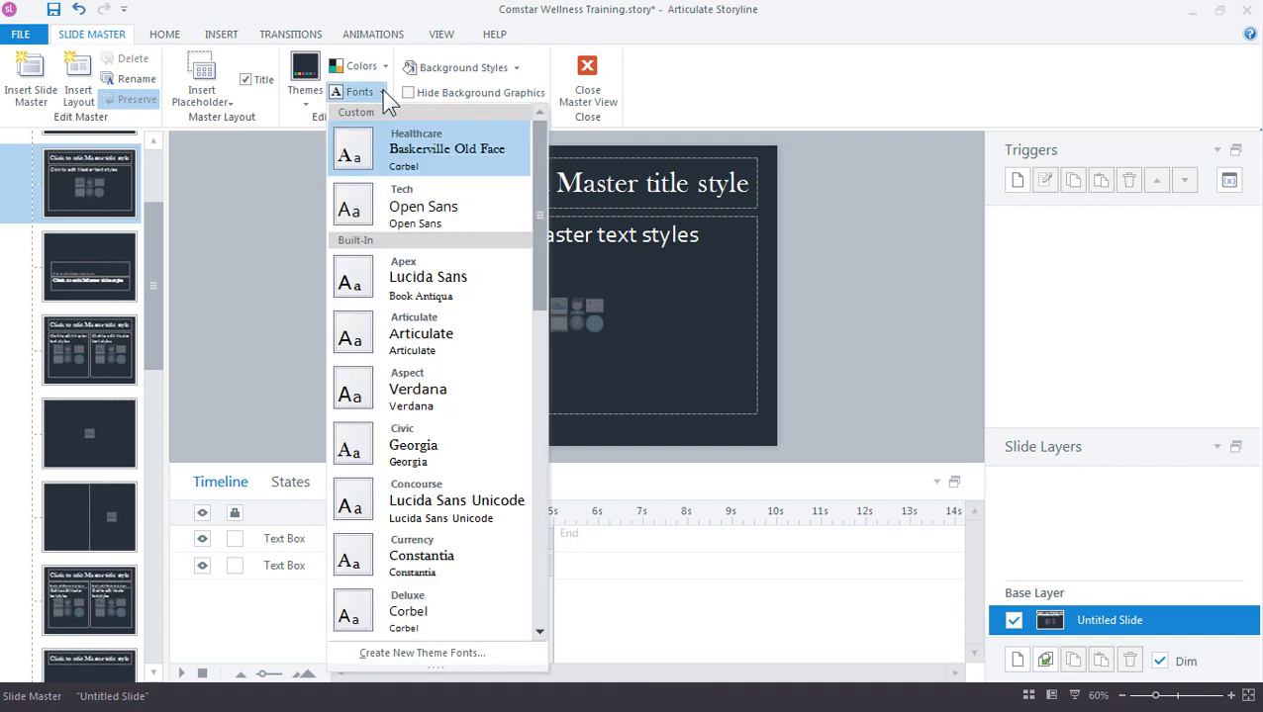
left_click(404, 202)
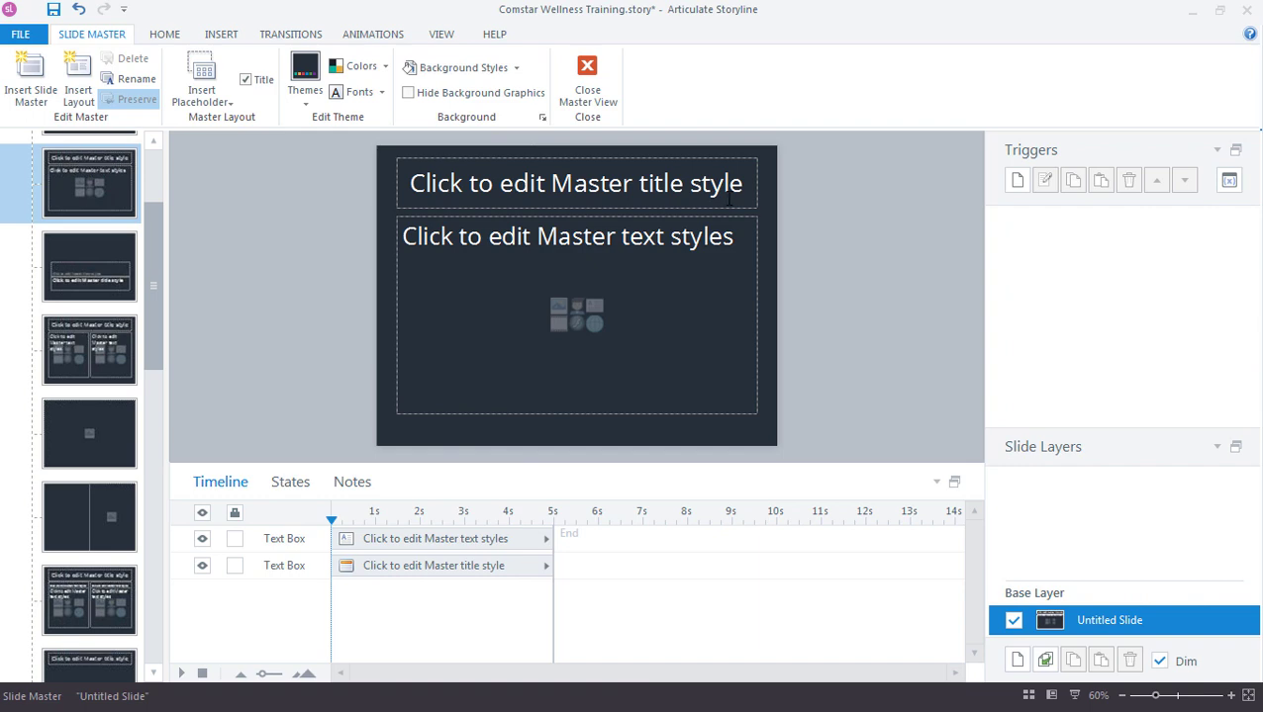
left_click(602, 74)
Step: Examine the red incorrect and green correct feedback layouts in the feedback master, and return to the slide
left_click(475, 34)
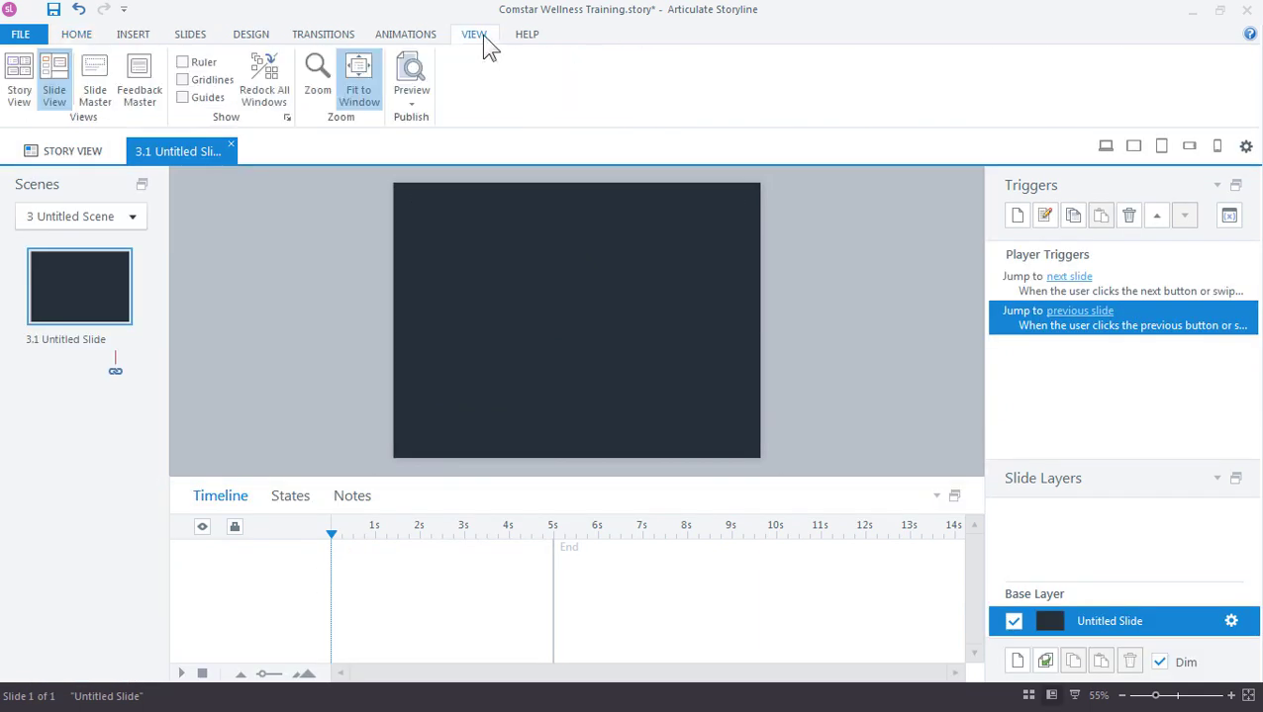
left_click(143, 82)
left_click(102, 268)
left_click(93, 335)
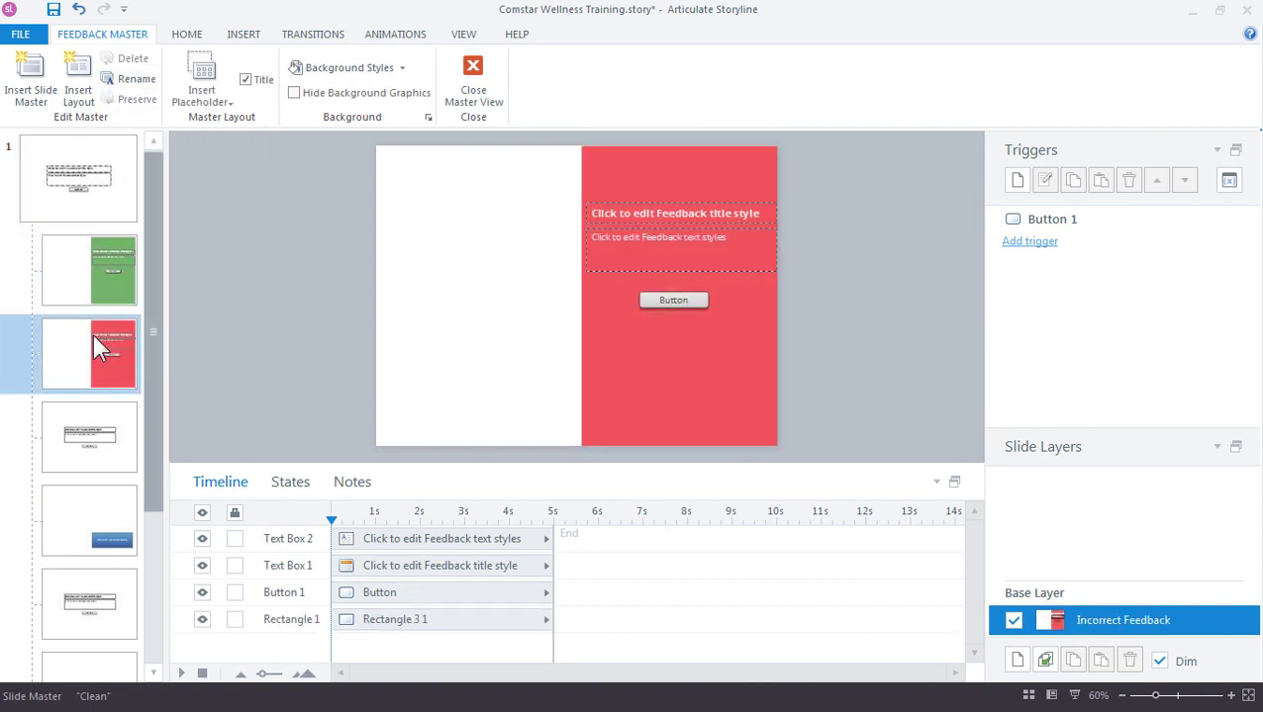
left_click(96, 279)
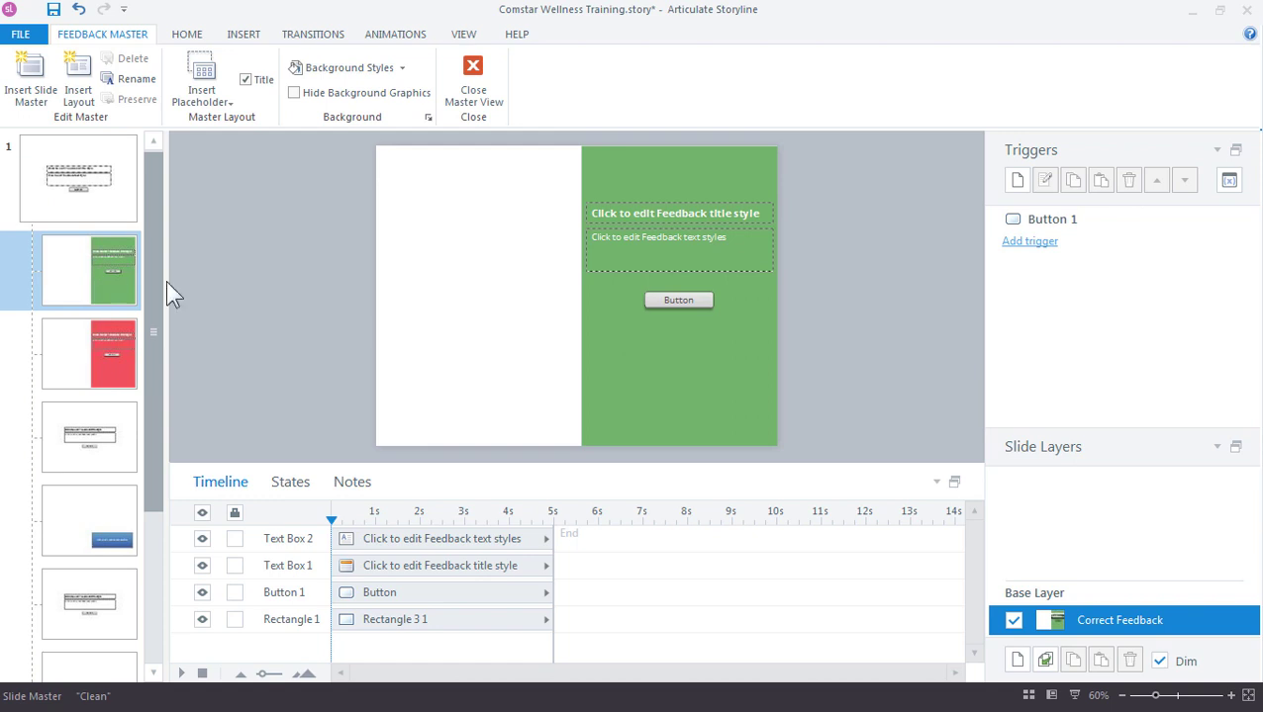
left_click(596, 276)
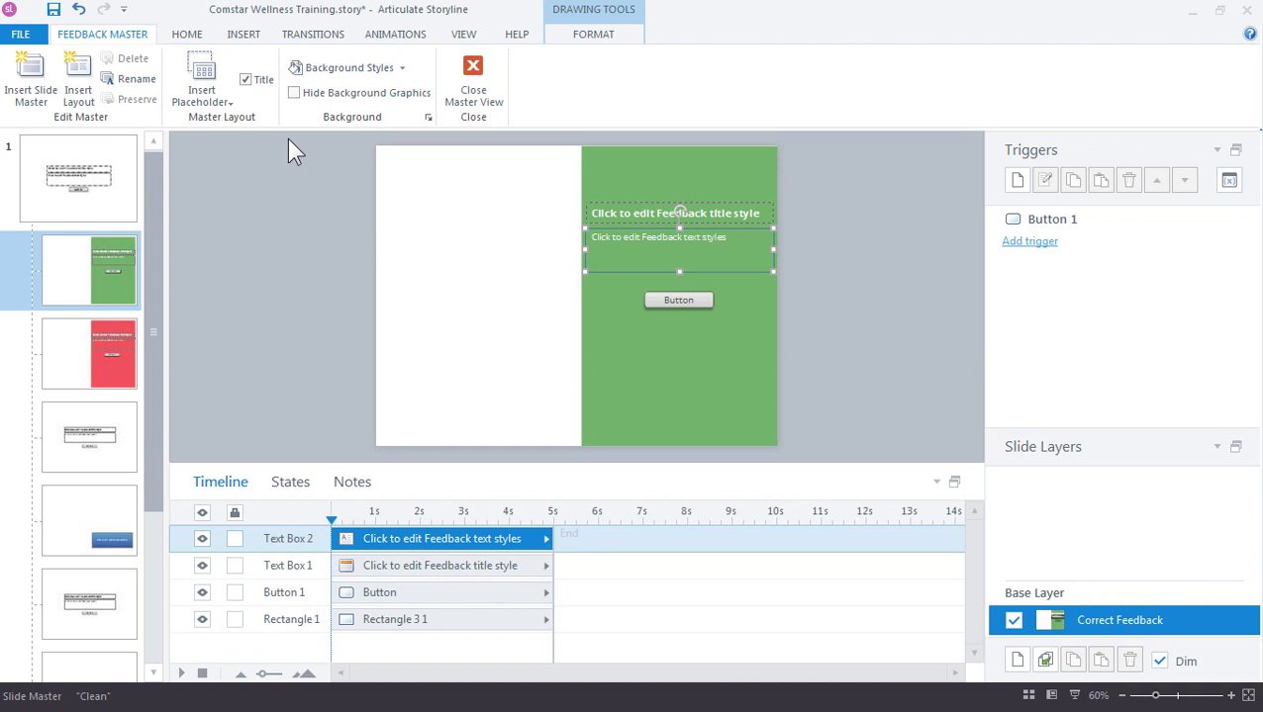
left_click(461, 91)
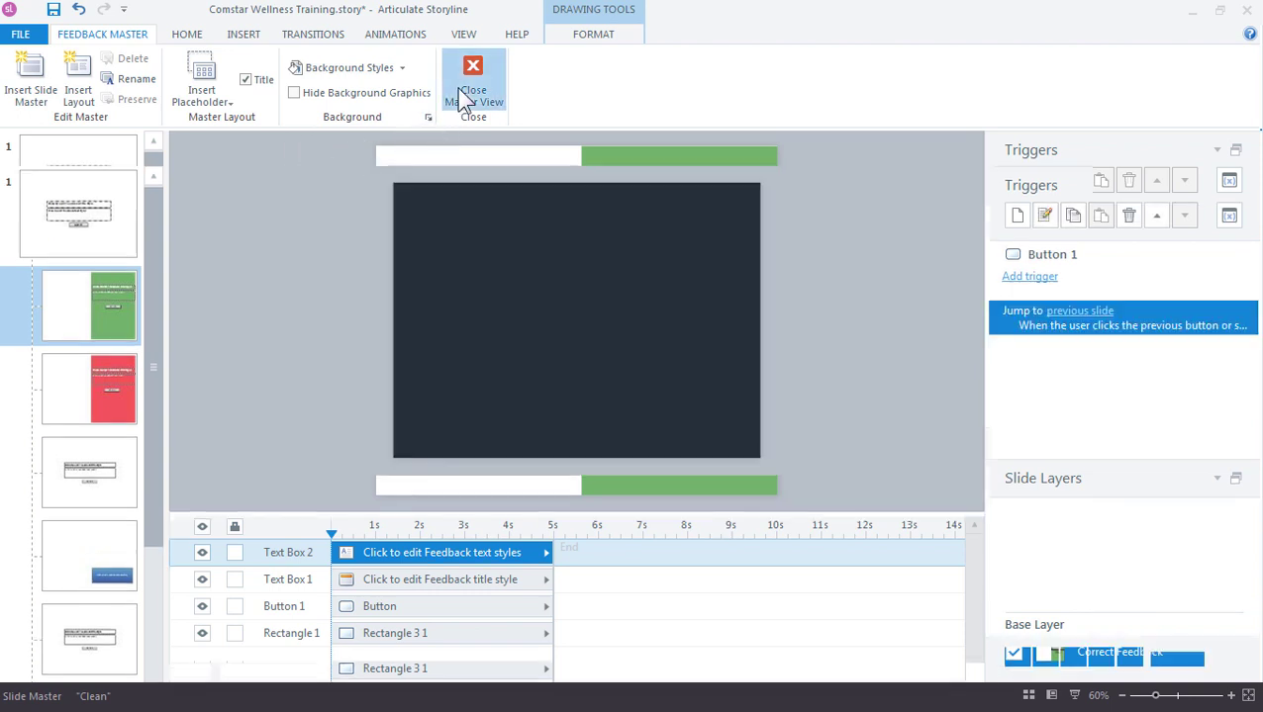
Step: View the help and support commands, and open the publishing settings for Web output
left_click(527, 34)
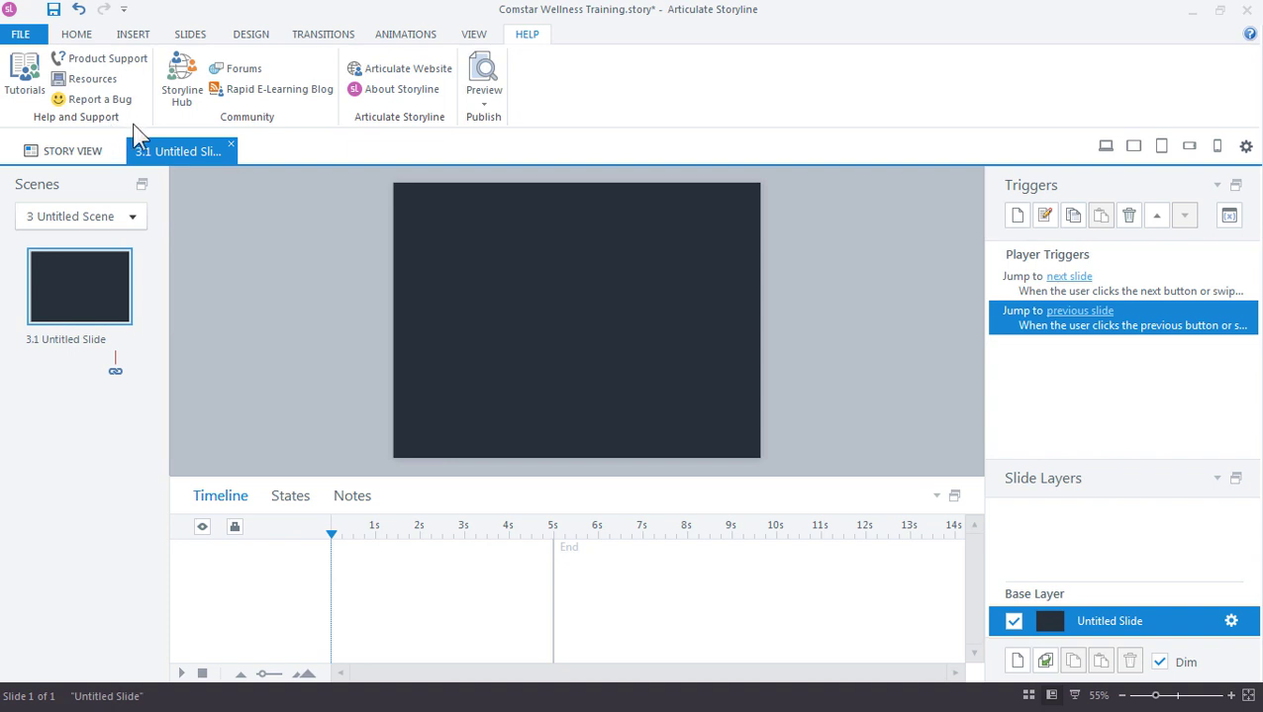
left_click(484, 99)
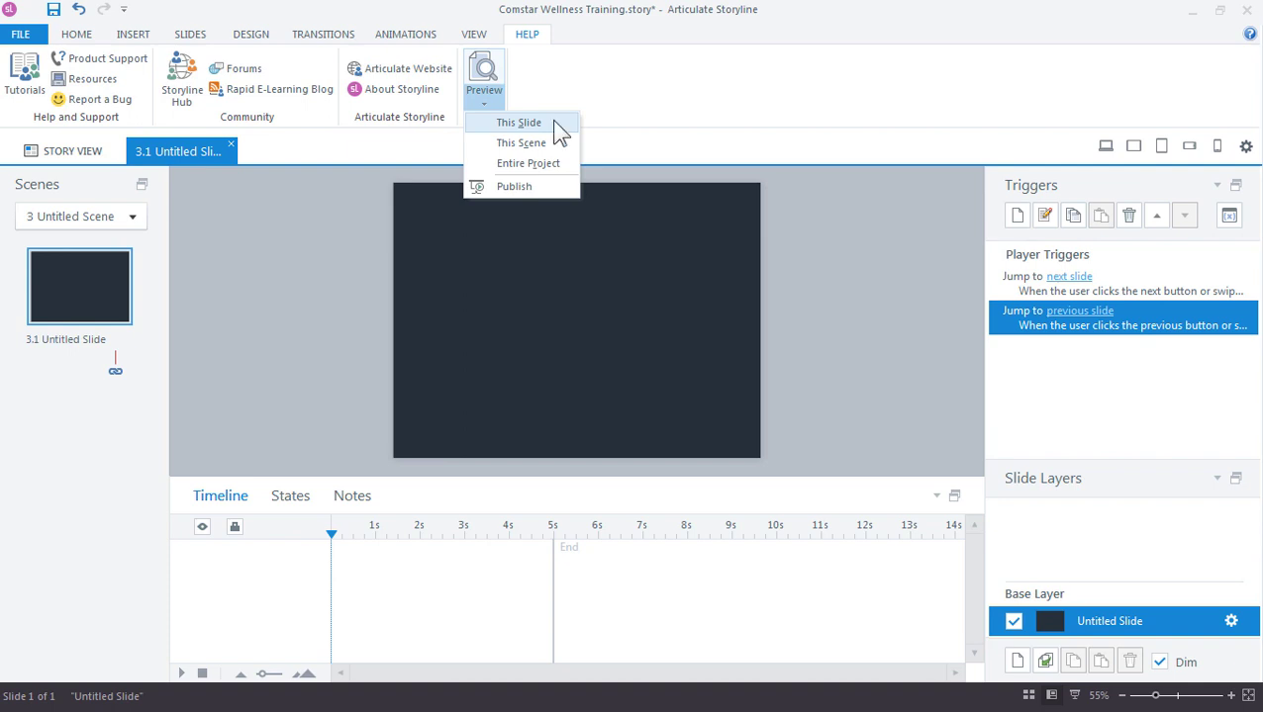
left_click(574, 192)
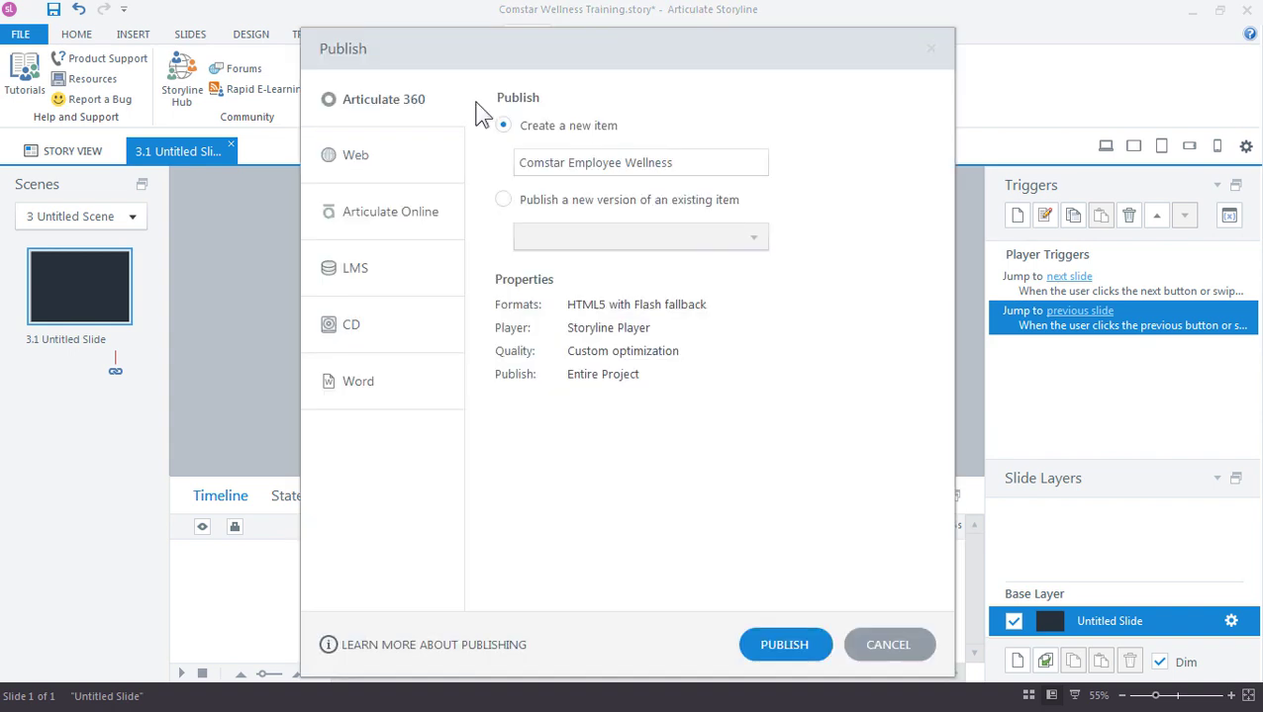
left_click(428, 165)
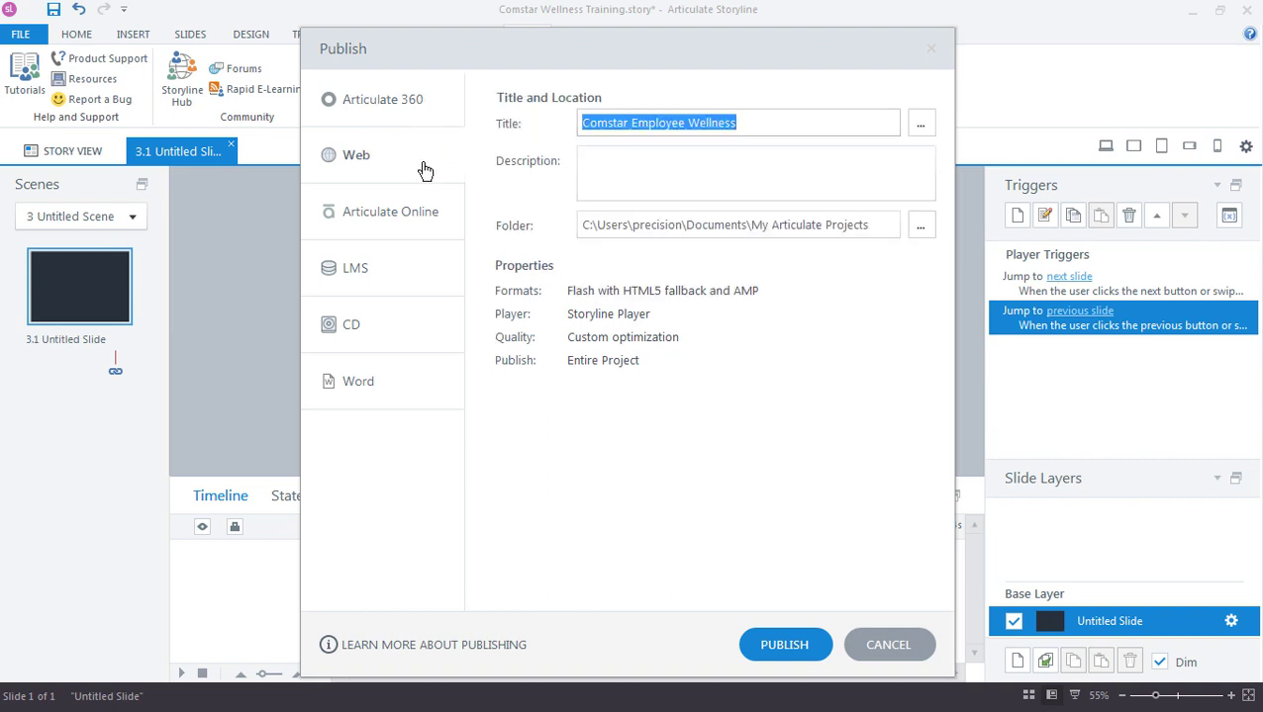
Step: Set the web publish format to HTML5 / Flash with both mobile player options enabled, and close the publishing settings without publishing
left_click(649, 293)
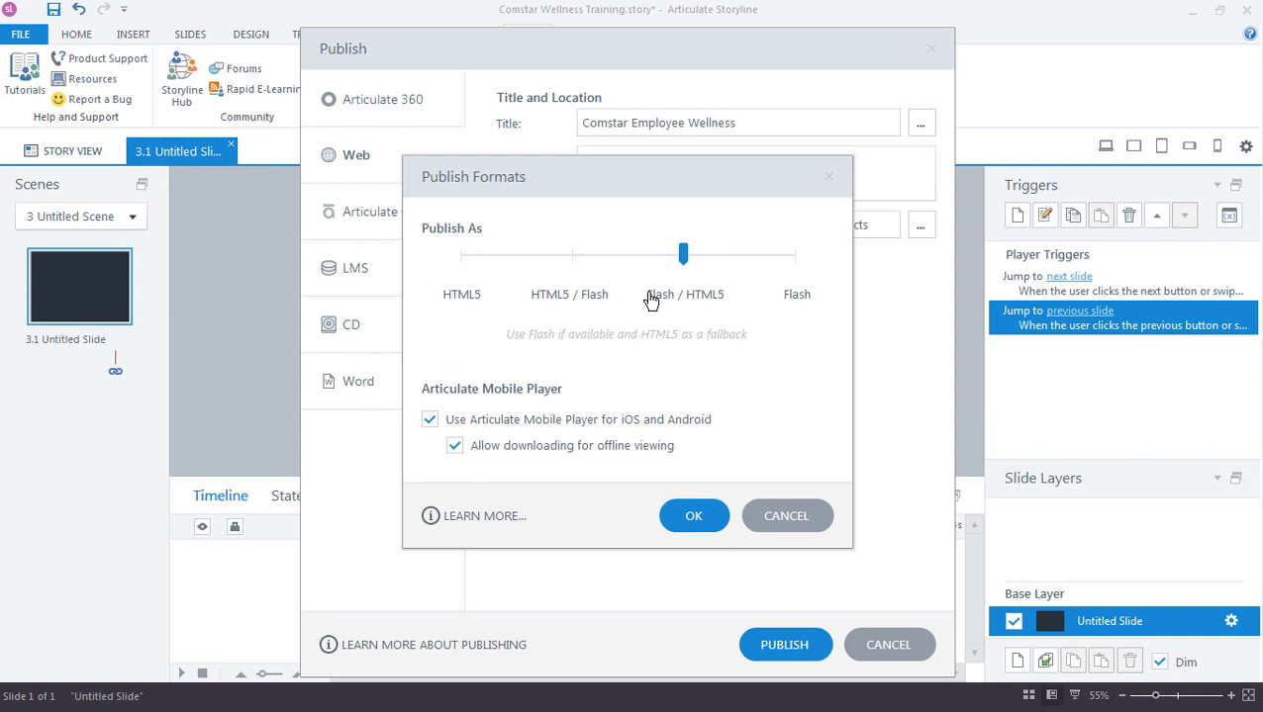
left_click_drag(685, 260, 473, 267)
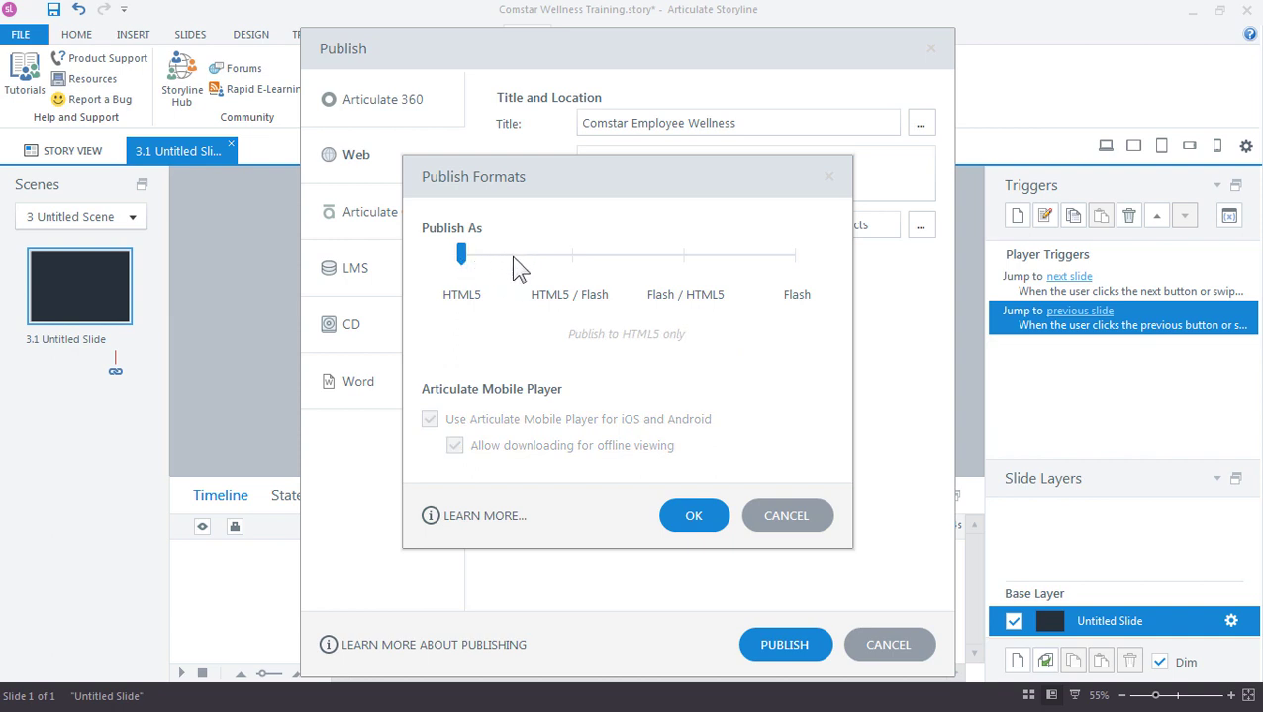
left_click(554, 270)
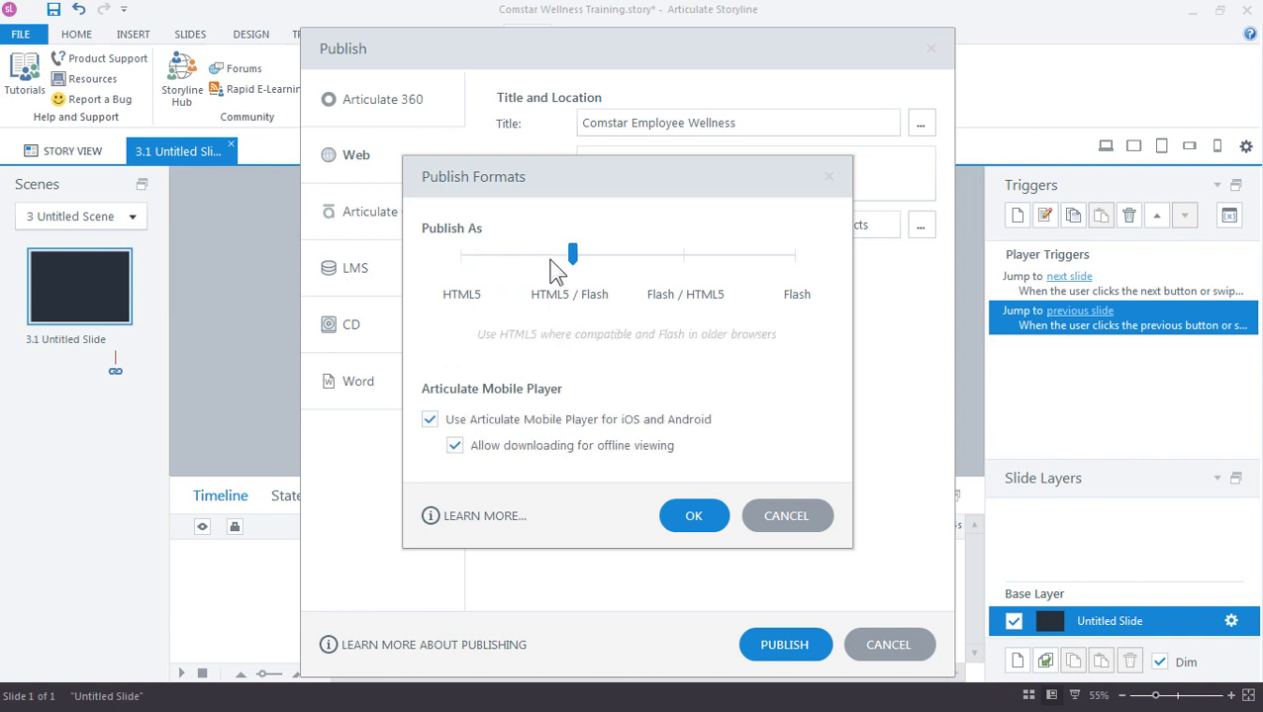
left_click_drag(554, 267, 603, 266)
left_click(430, 422)
left_click(430, 422)
left_click(455, 446)
left_click(455, 446)
left_click(670, 521)
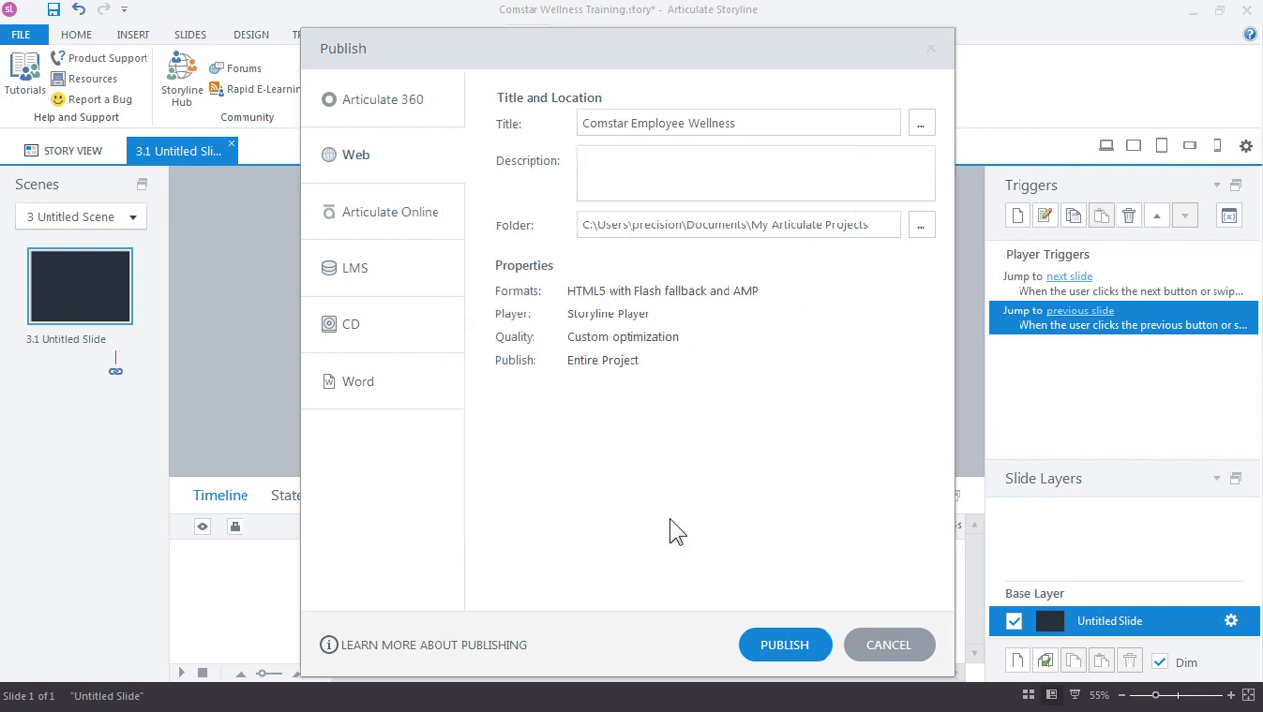
left_click(877, 641)
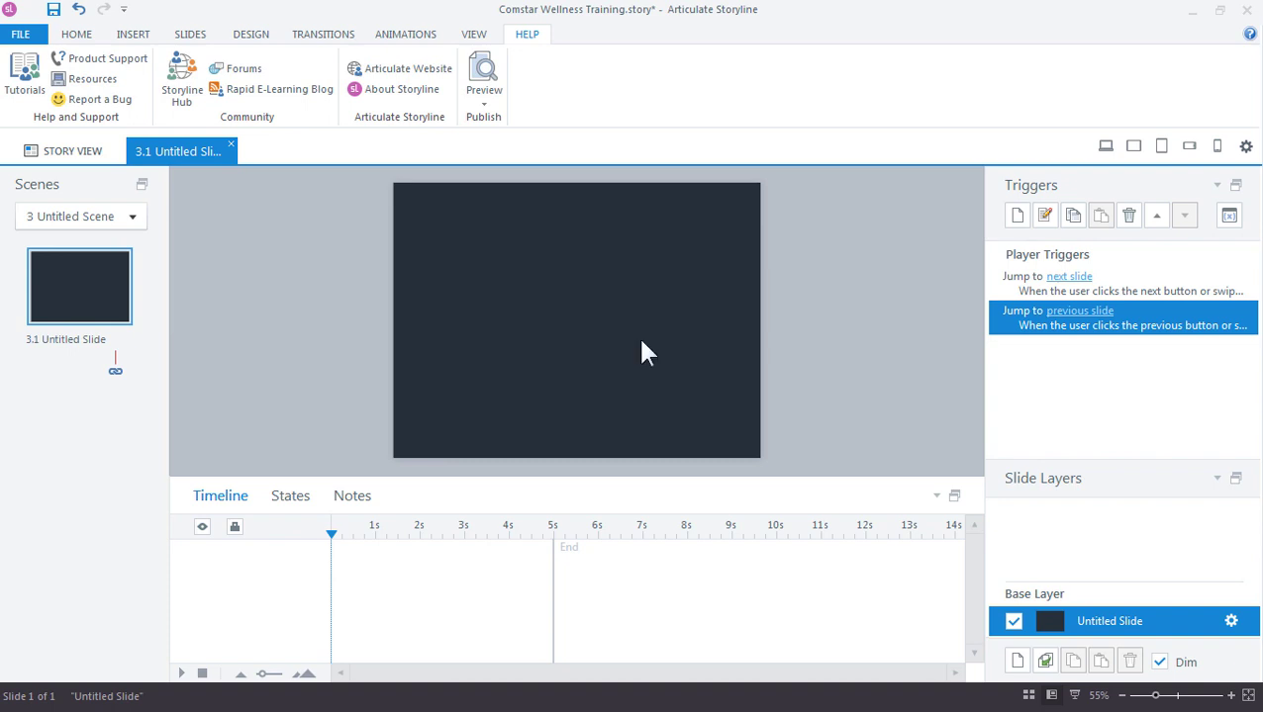
Step: Insert a rounded rectangular speech caption in the upper-left part of the slide
left_click(133, 34)
left_click(235, 99)
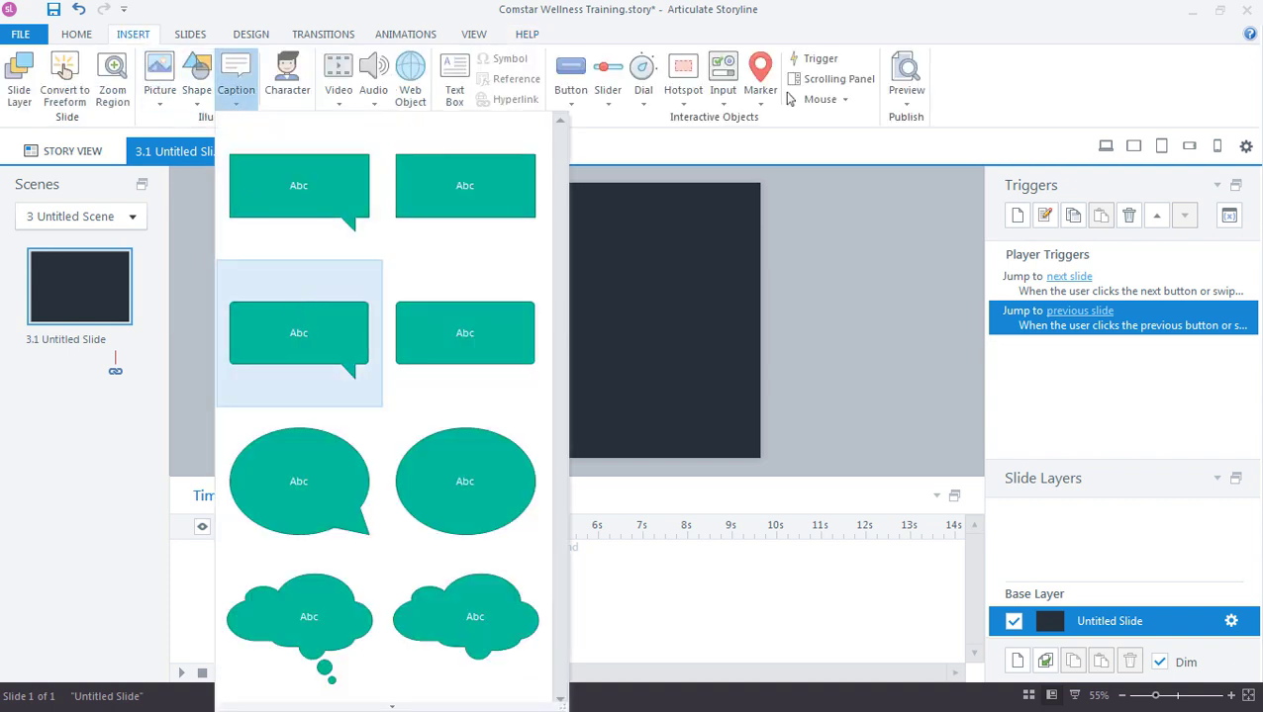
left_click(299, 333)
mouse_move(408, 223)
left_mouse_down()
mouse_move(439, 256)
mouse_move(562, 322)
mouse_move(582, 314)
mouse_move(551, 332)
left_mouse_up()
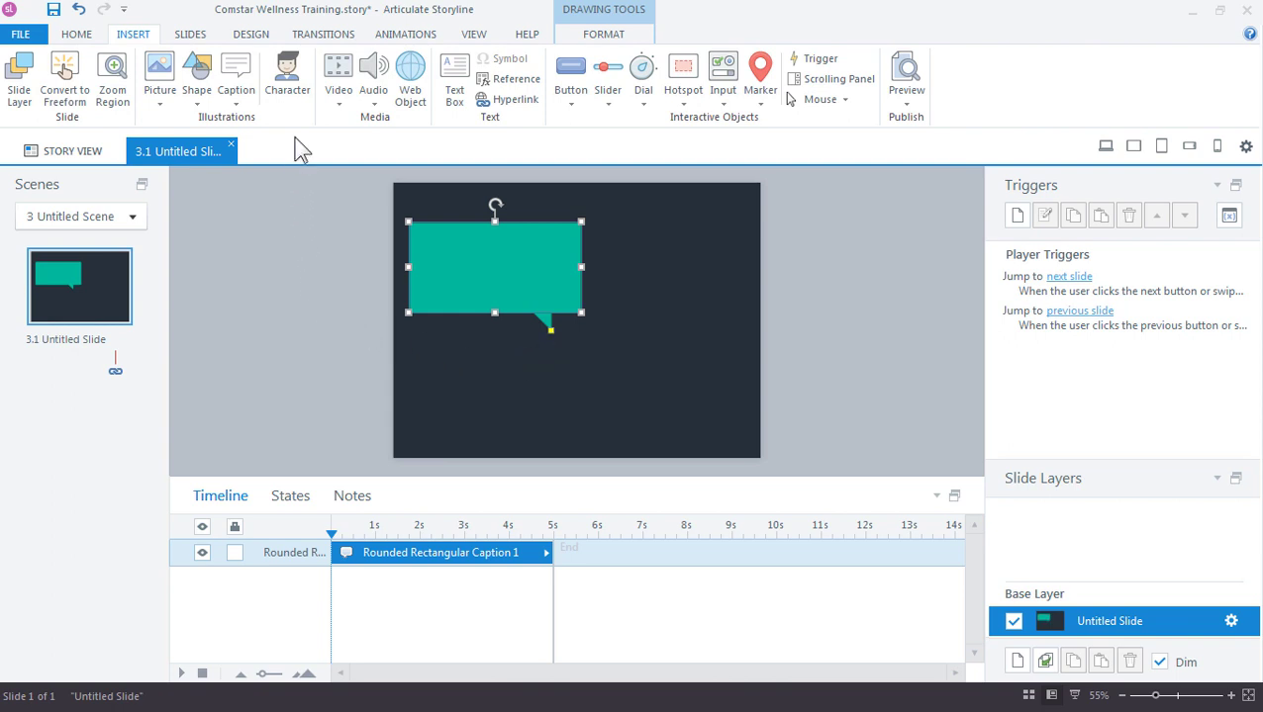
Step: Browse the character styles, expressions and poses, and insert the realistic illustrated character Lily to the right of the caption
left_click(298, 71)
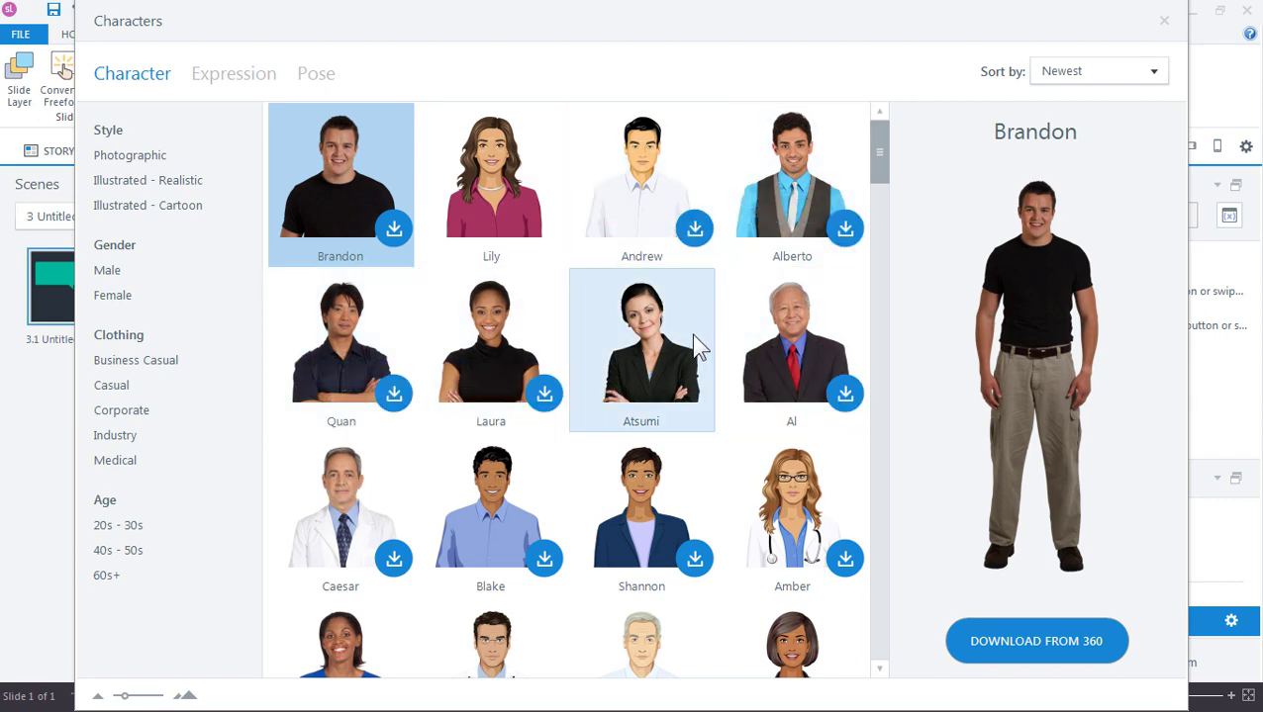
left_click(129, 157)
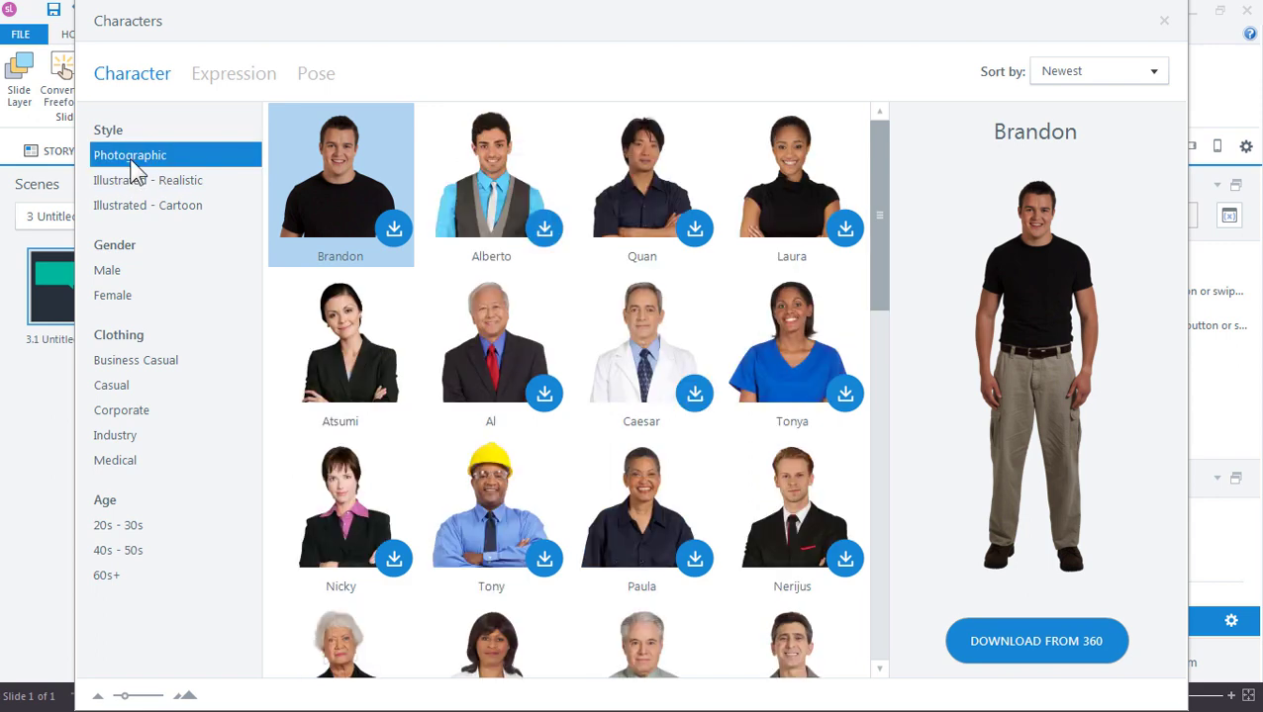
left_click(132, 181)
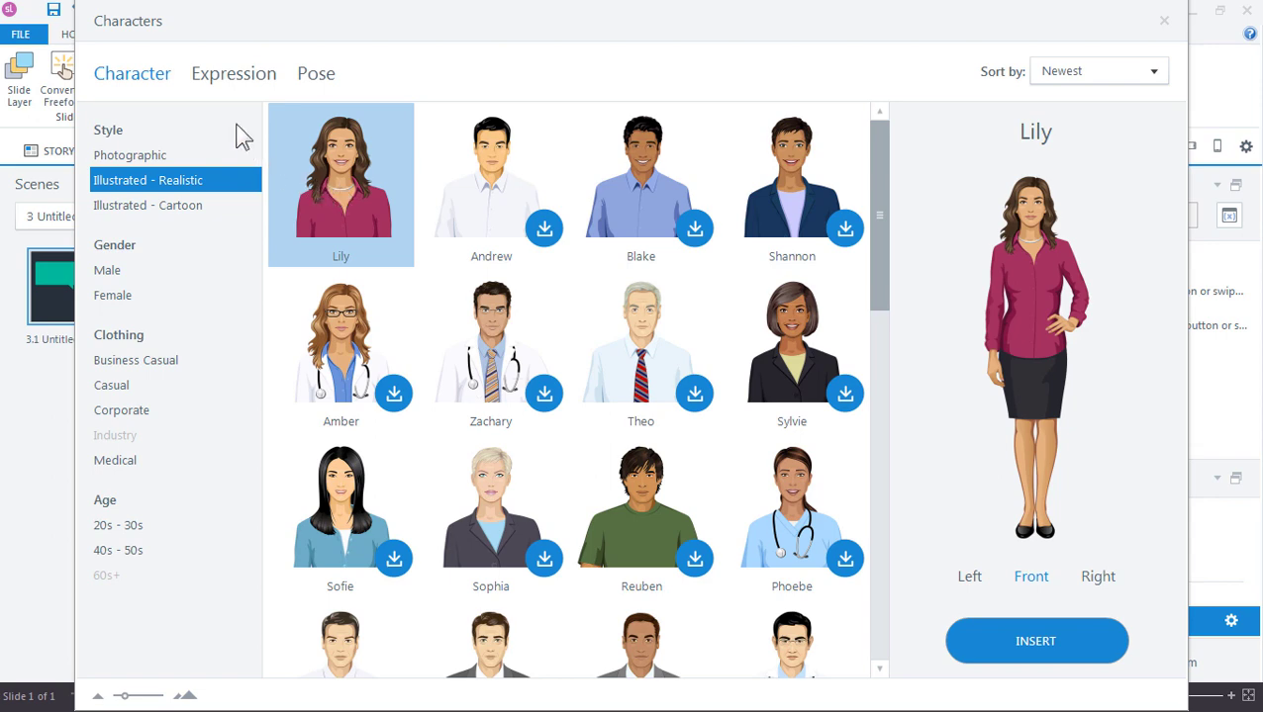
left_click(228, 84)
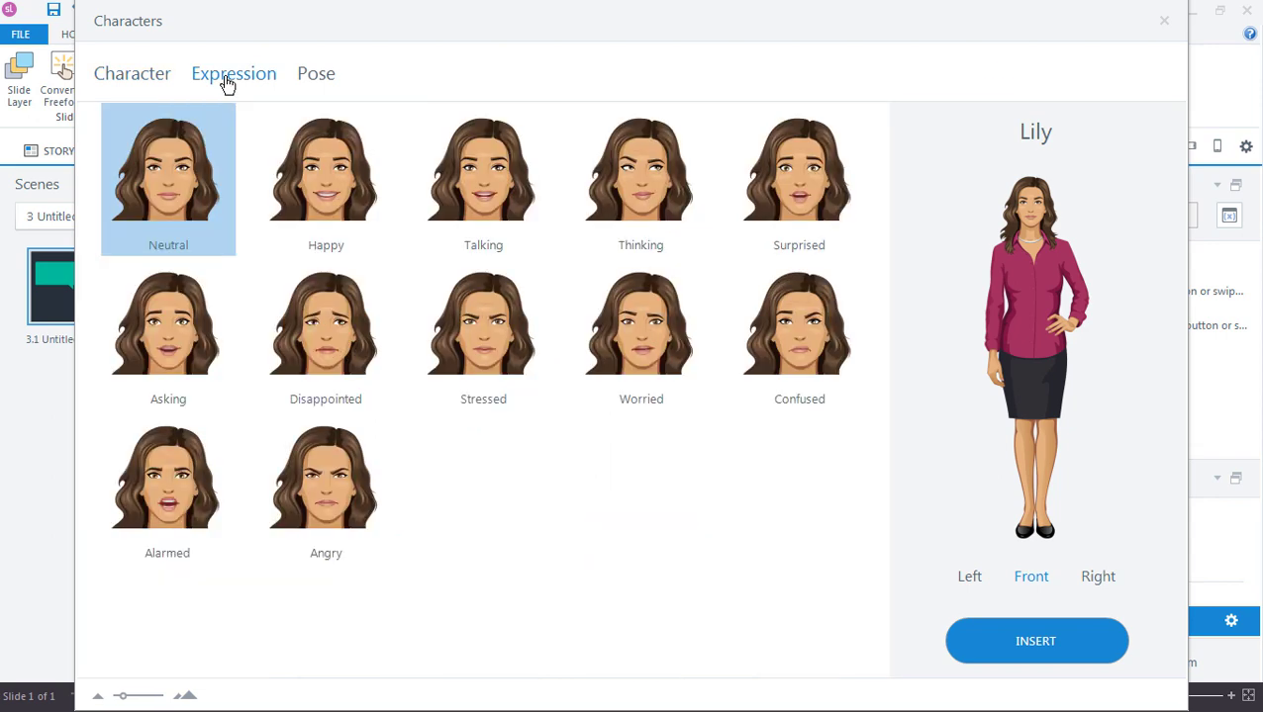
left_click(322, 79)
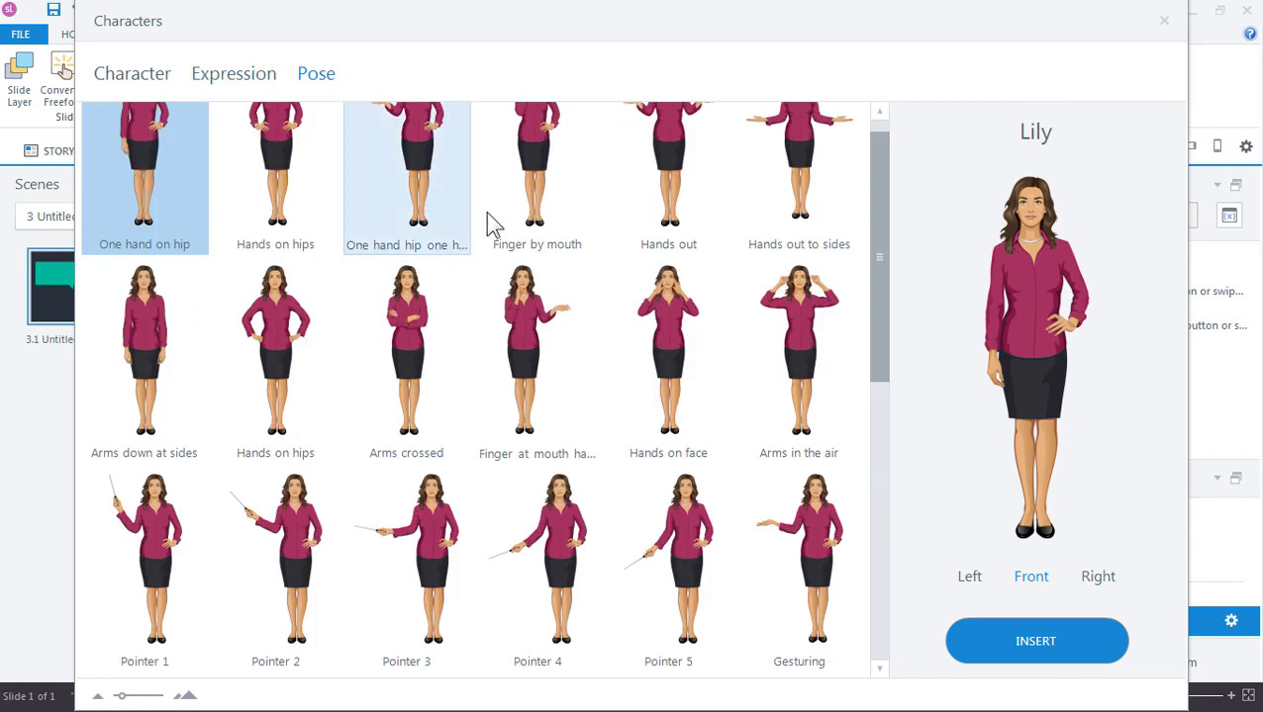
left_click_drag(880, 231, 883, 202)
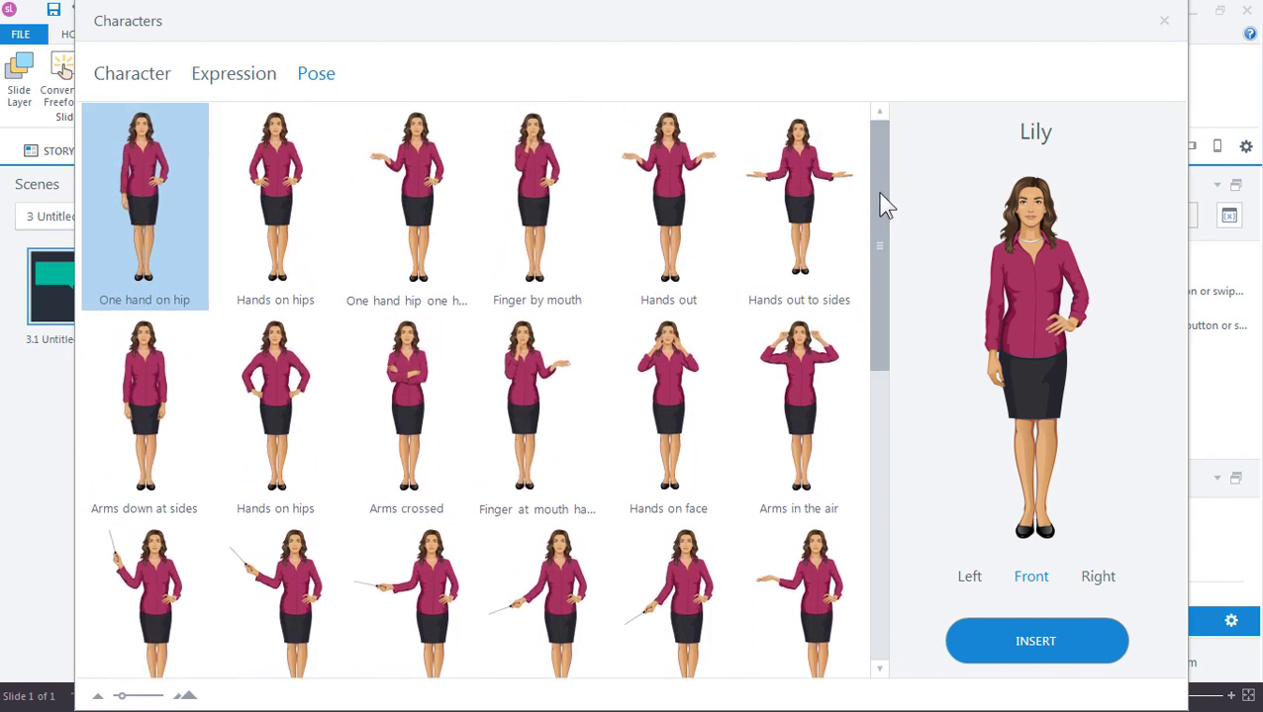
left_click(1060, 642)
left_click_drag(575, 303, 647, 302)
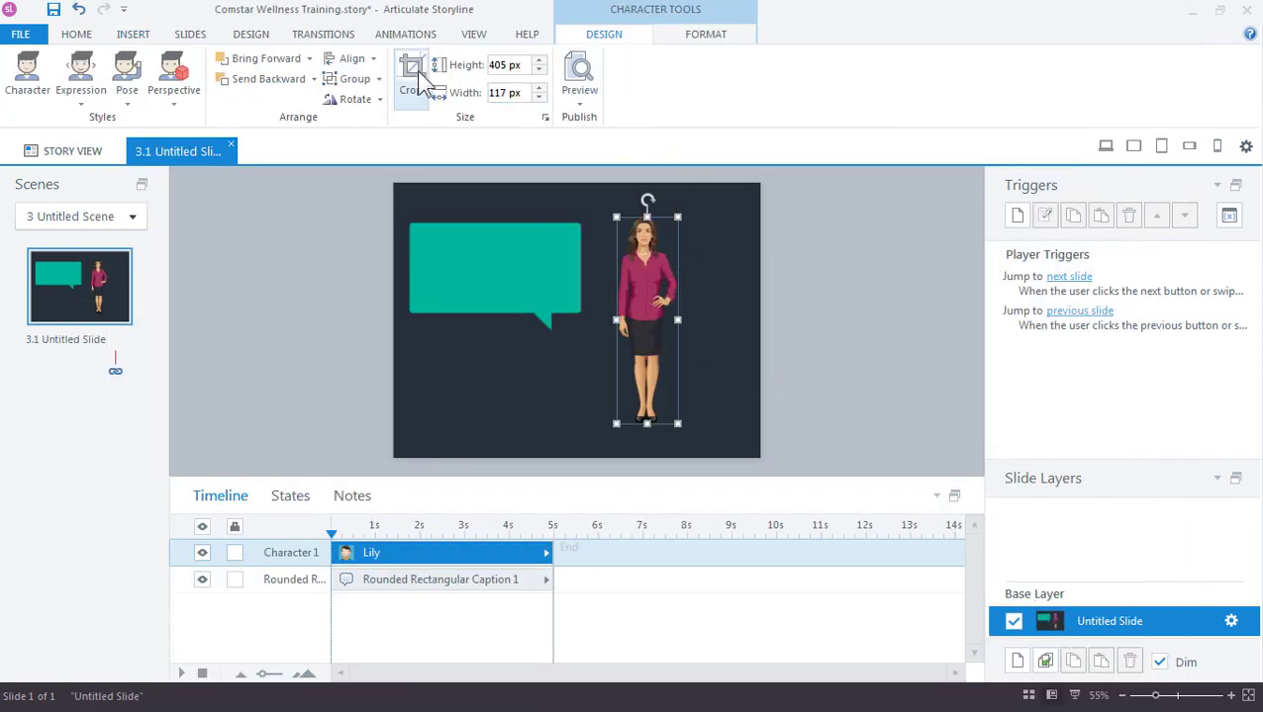
Step: Crop the Lily character to her upper body and enlarge her to fill the right part of the slide
left_click(411, 79)
left_click_drag(647, 424, 795, 456)
left_click(676, 296)
left_click(673, 294)
left_click_drag(737, 386, 665, 348)
left_click(510, 293)
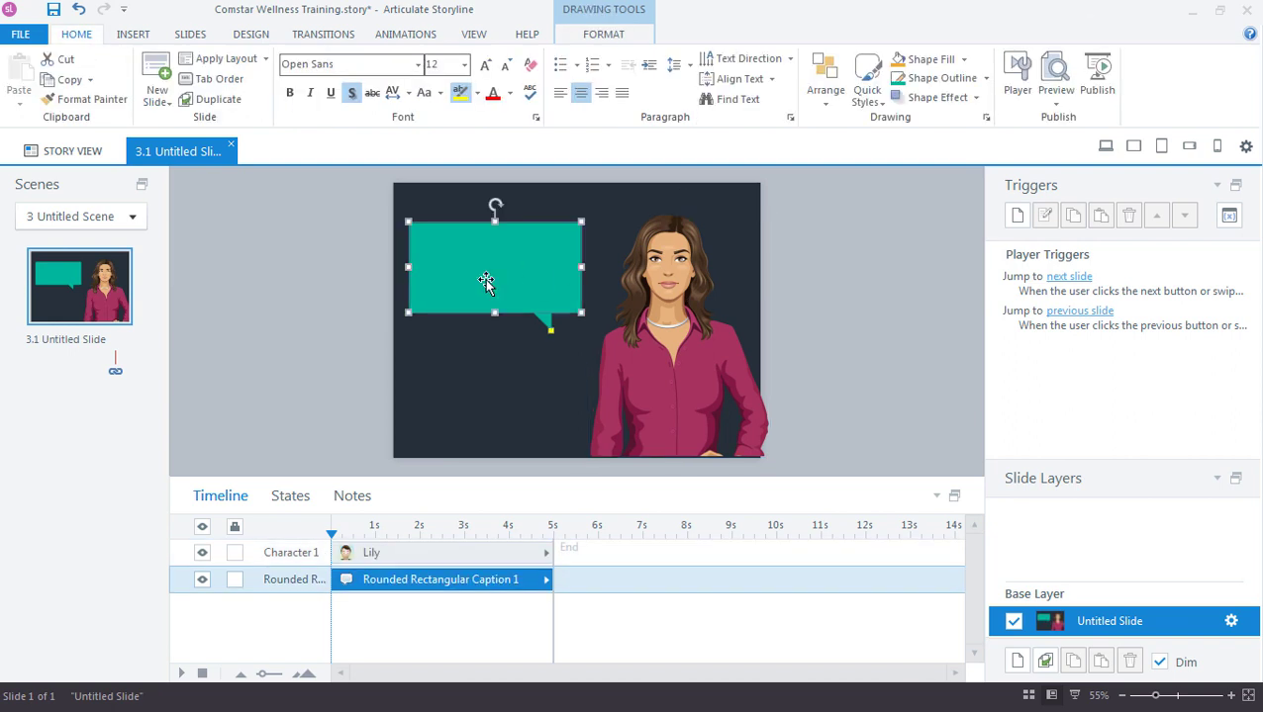
left_click(564, 389)
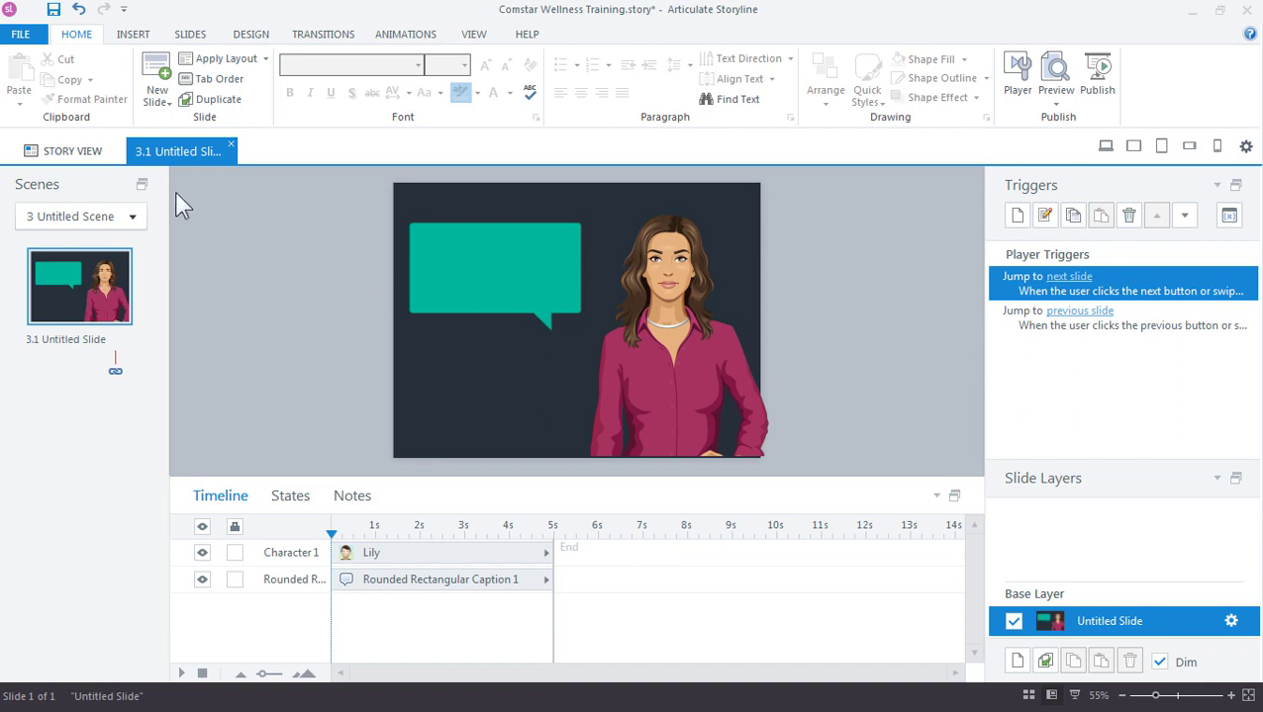
Step: Insert a blue button below the speech caption, about 192 px wide and 64 px high
left_click(132, 34)
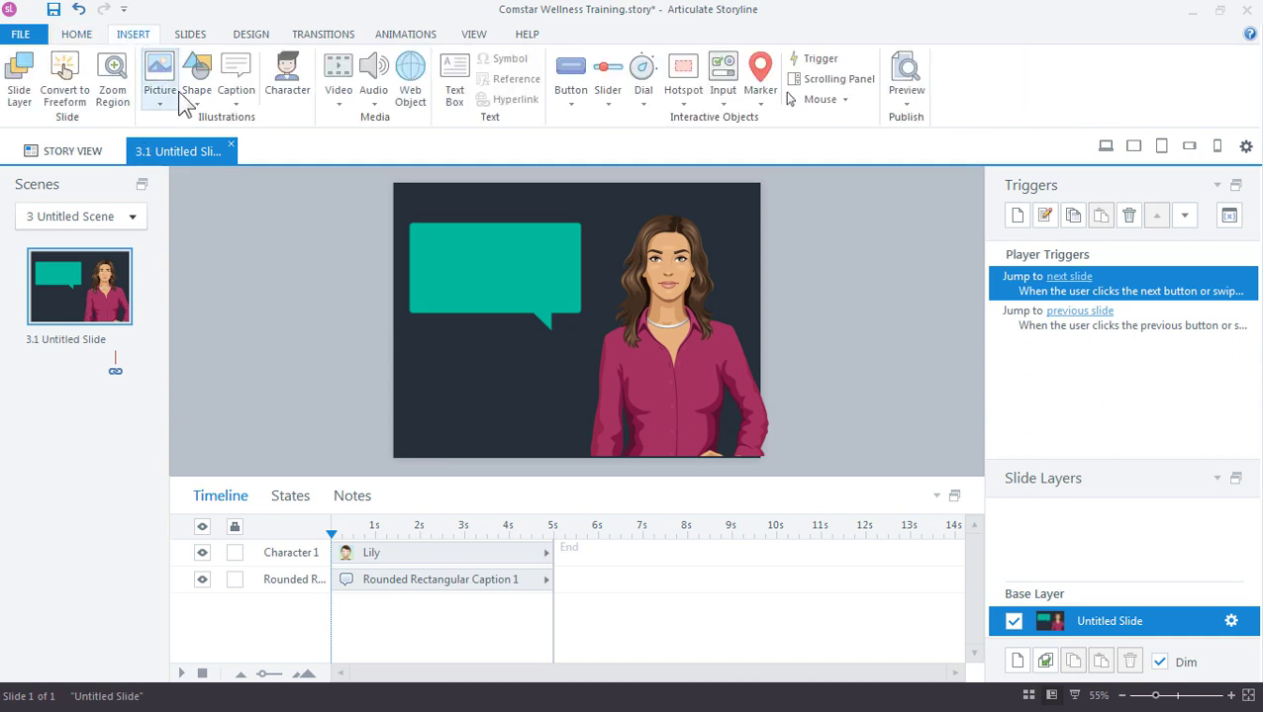
left_click(572, 96)
left_click(599, 143)
left_click(439, 358)
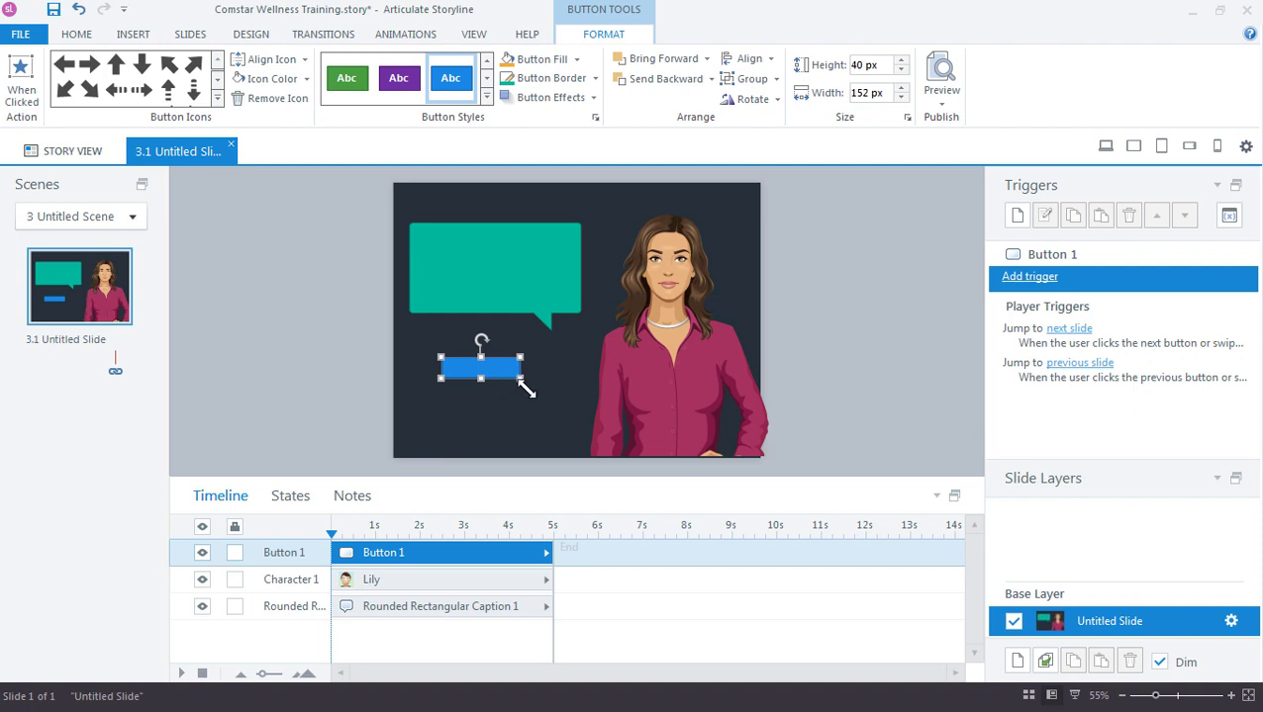
mouse_move(522, 379)
left_mouse_down()
mouse_move(546, 401)
mouse_move(524, 382)
left_mouse_up()
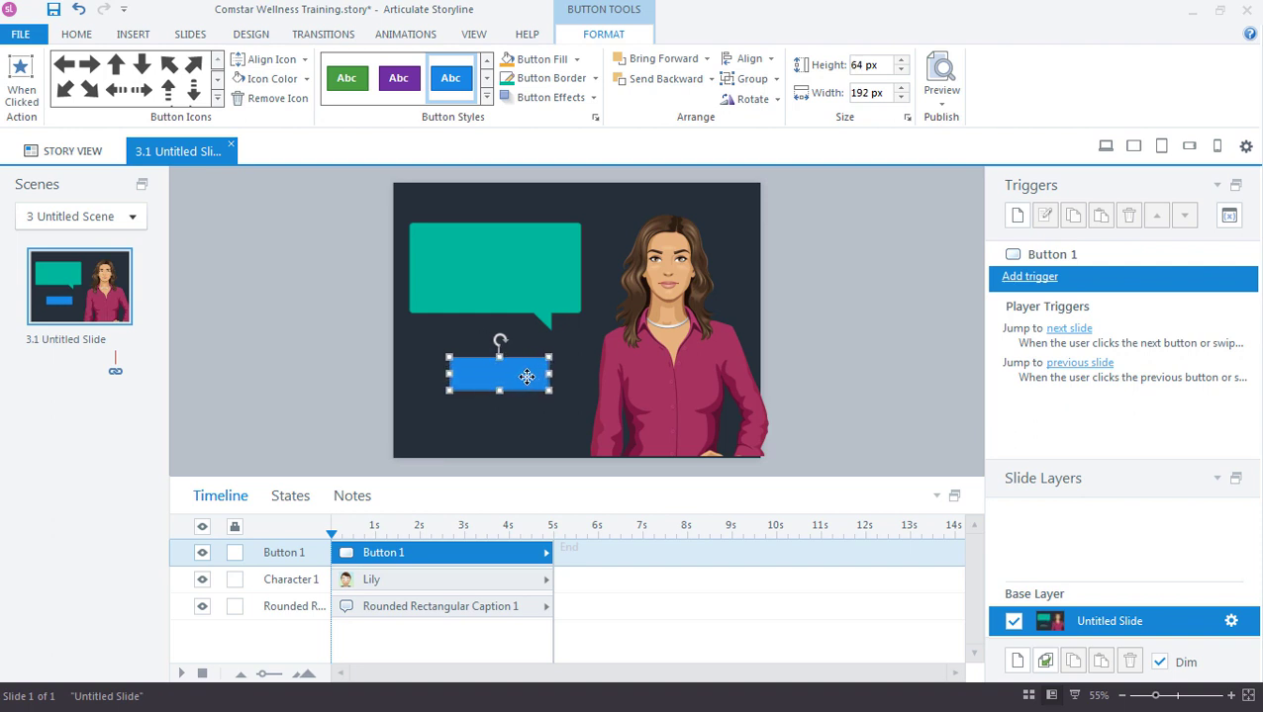
Step: View the blue button's states and label the button "Happy Button"
left_click(291, 497)
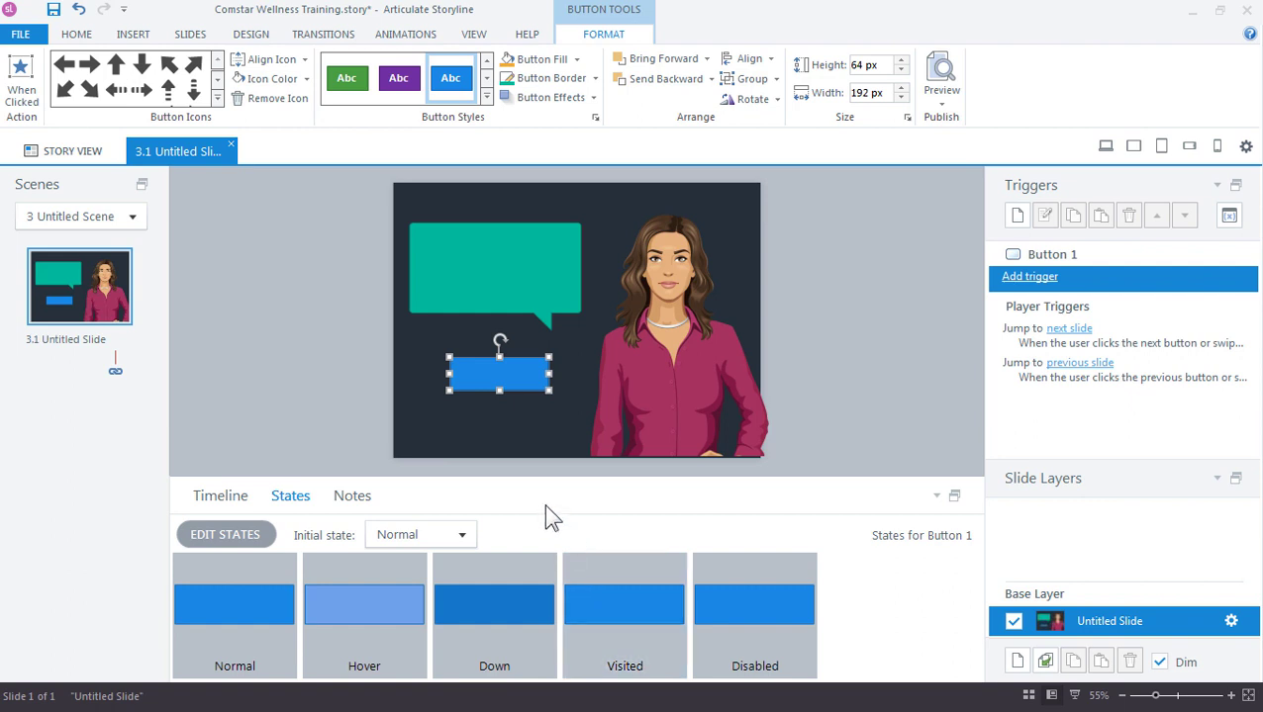
left_click(235, 501)
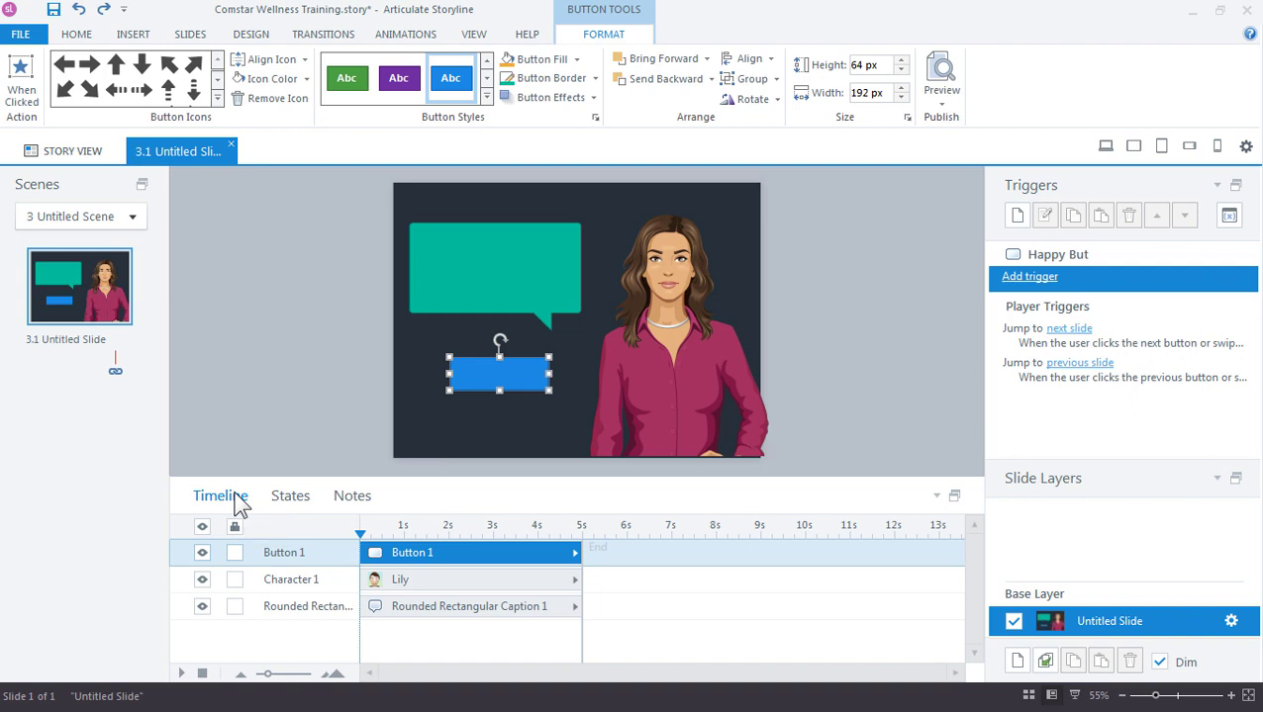
double_click(491, 381)
type("Happy Button")
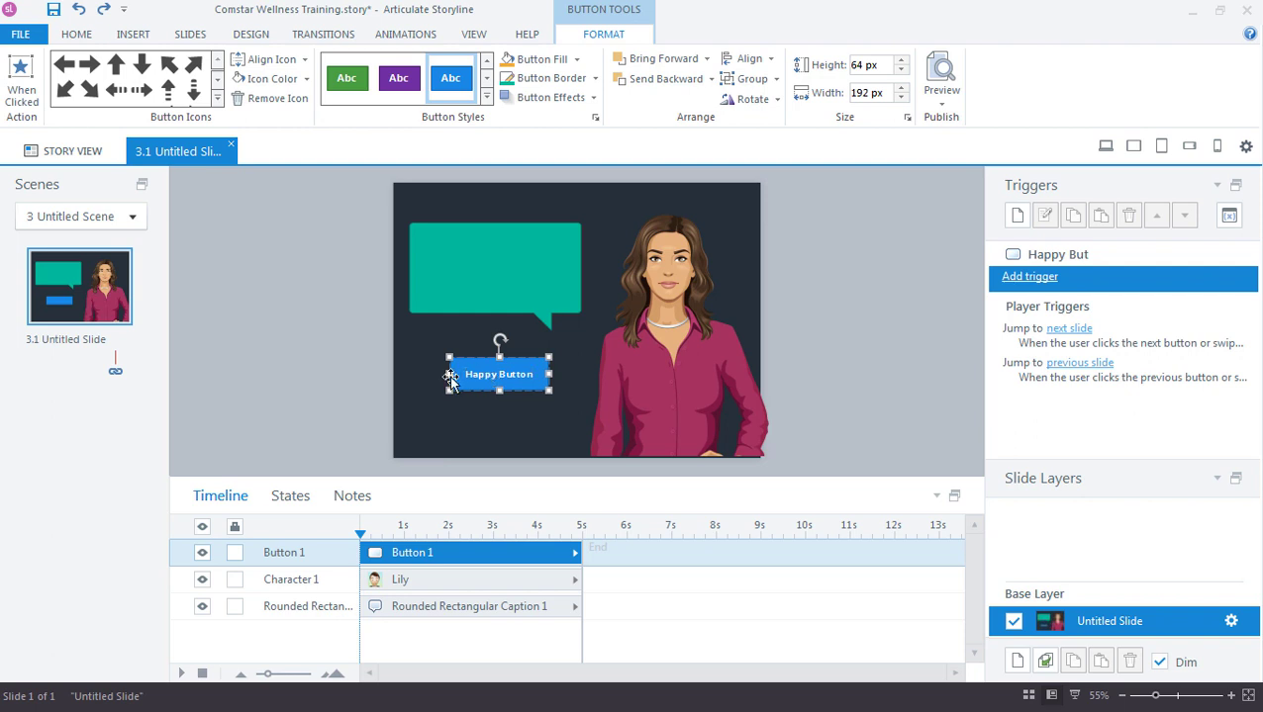
left_click(404, 402)
Step: Rename the timeline objects: the button as btn_Happy, the character as Lily, and the caption as Chat Box
left_click(280, 556)
double_click(280, 554)
type("btn_Happy")
key("Return")
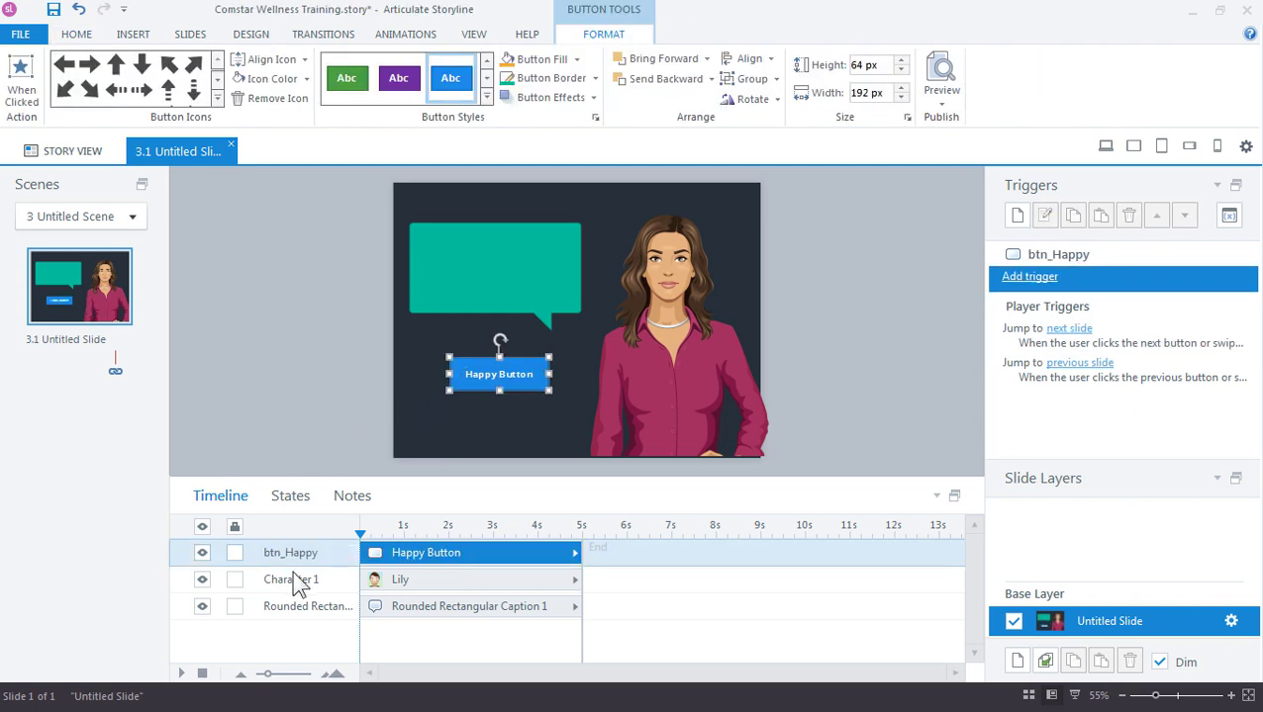
double_click(297, 578)
type("Lily")
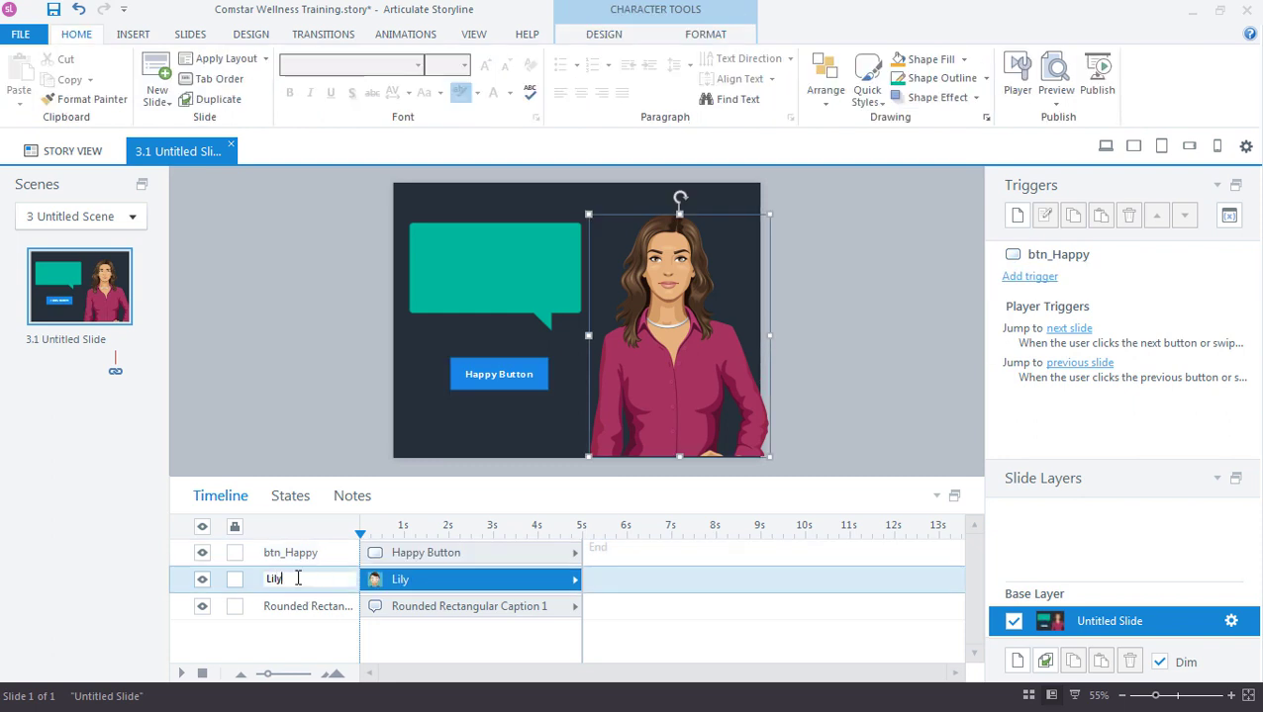
key("Return")
double_click(297, 607)
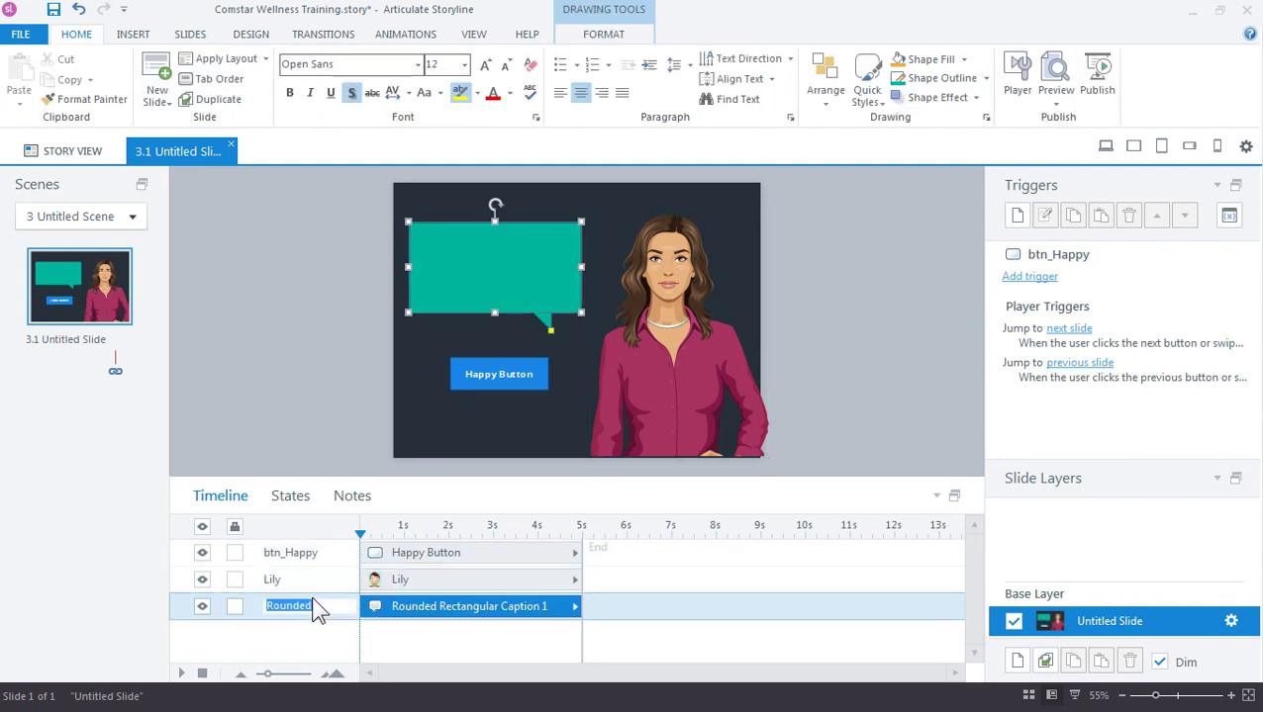
type("Chat Box")
key("Return")
Step: View the states of the Lily character and of the Happy Button
left_click(723, 338)
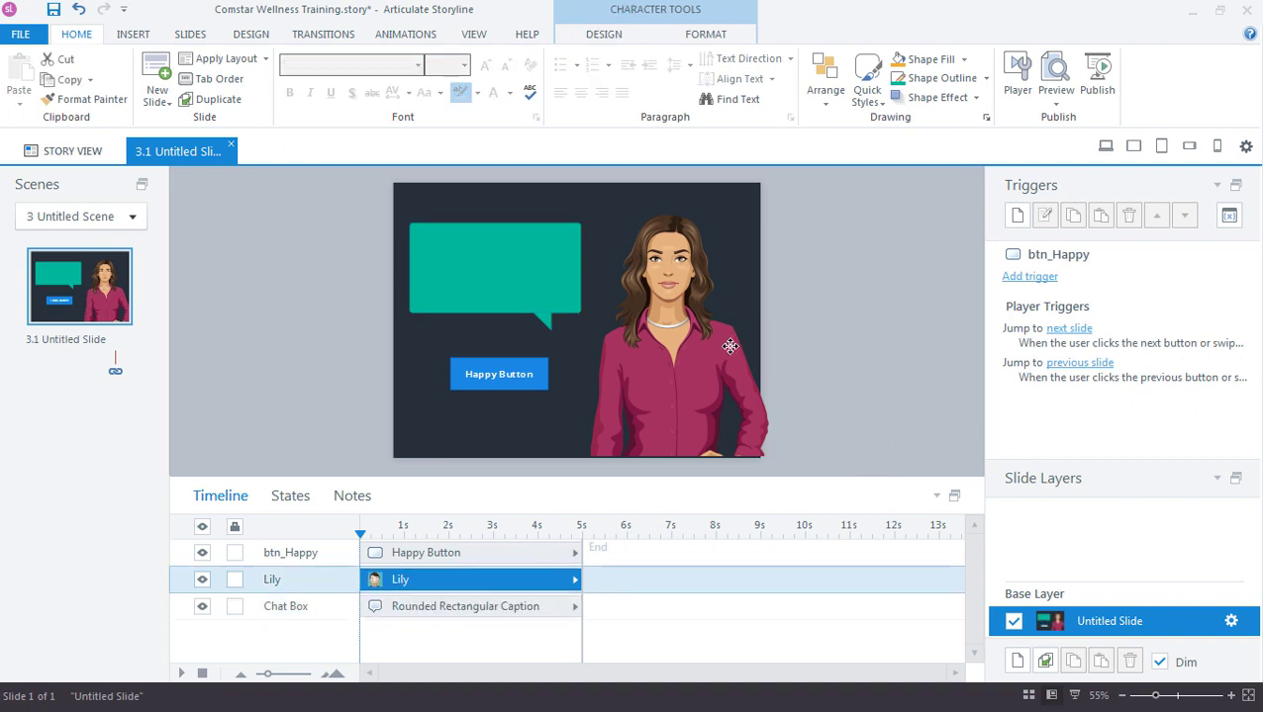
left_click(291, 497)
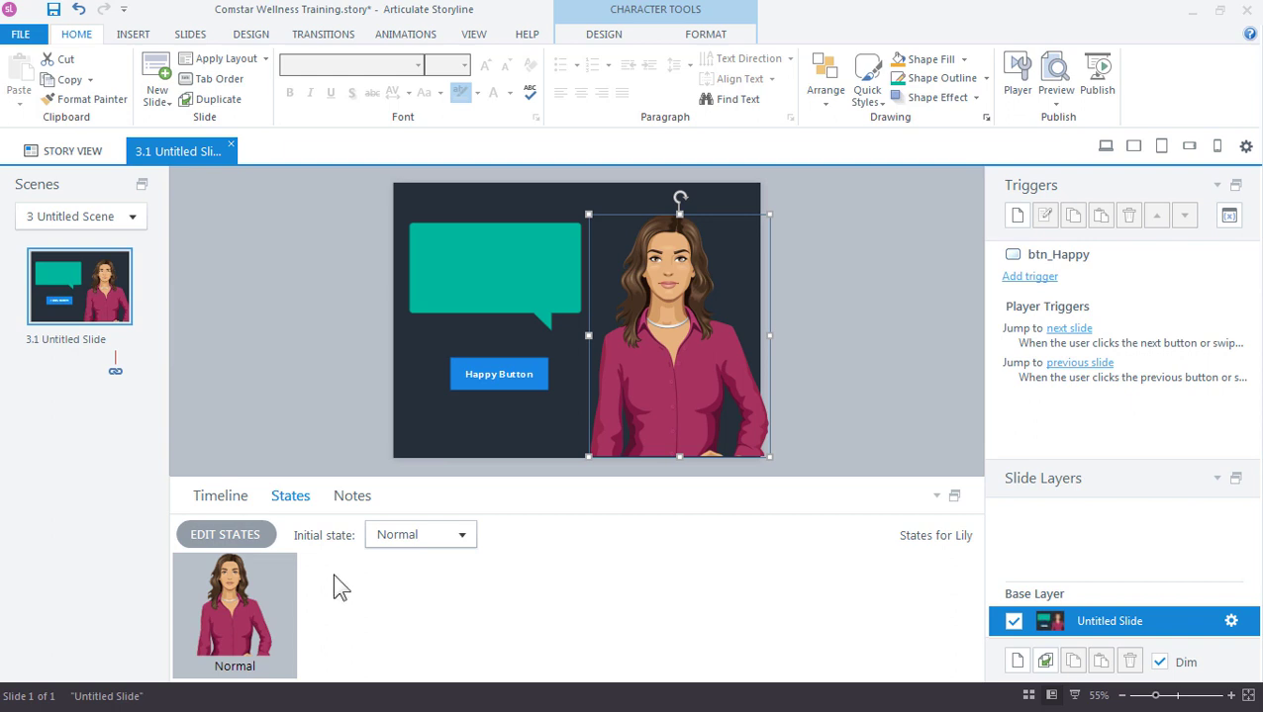
left_click(472, 392)
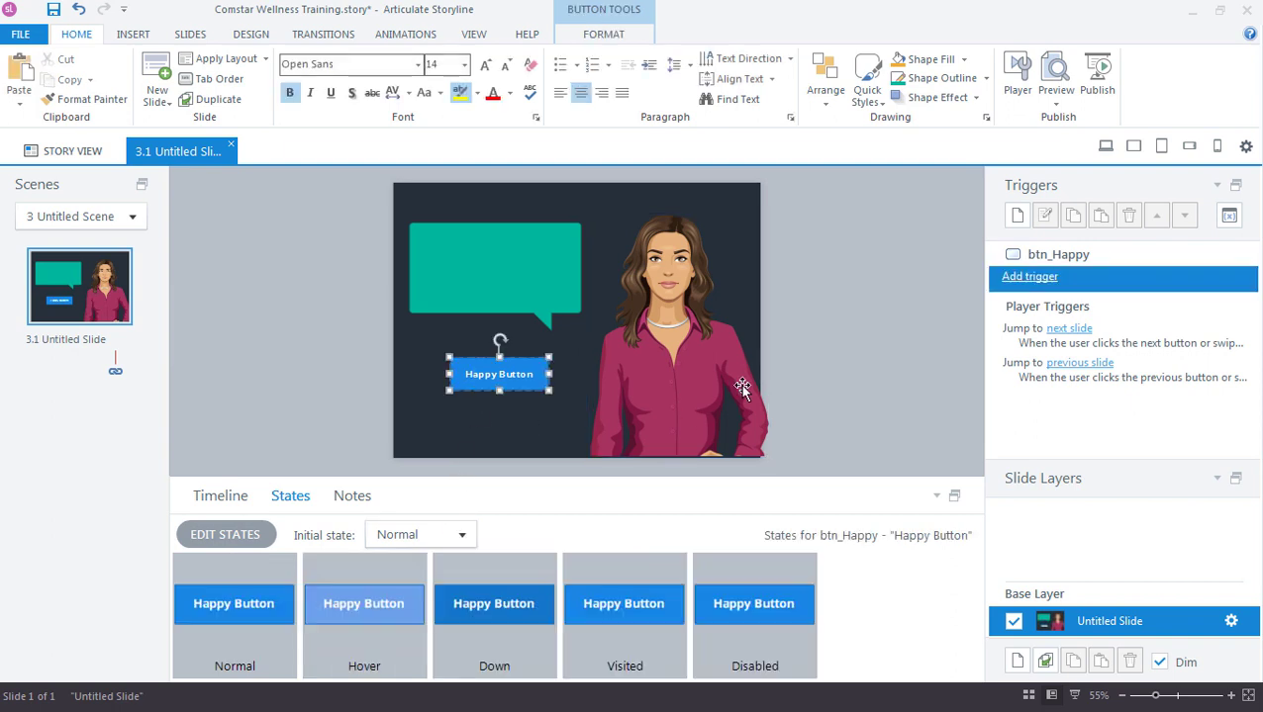
Step: Add a trigger to btn_Happy that changes the state of Lily to Happy when the user clicks the button
left_click(1016, 217)
left_click_drag(560, 234, 827, 120)
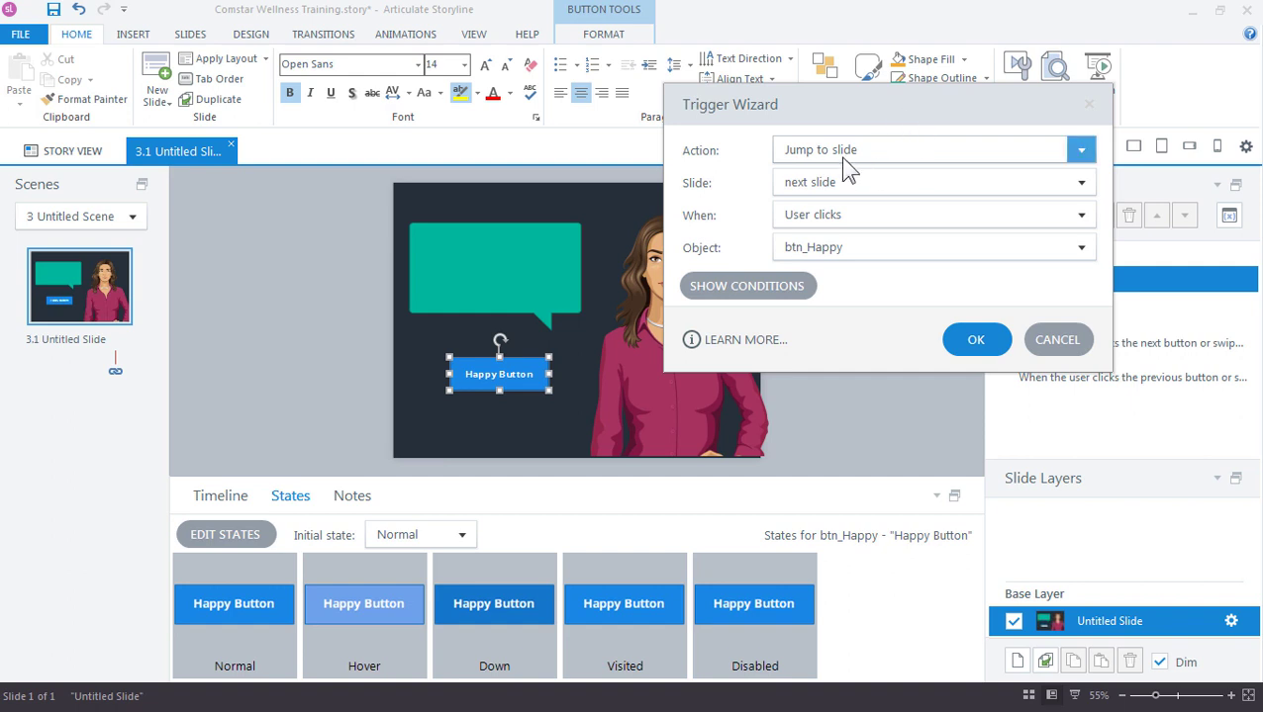
left_click(839, 156)
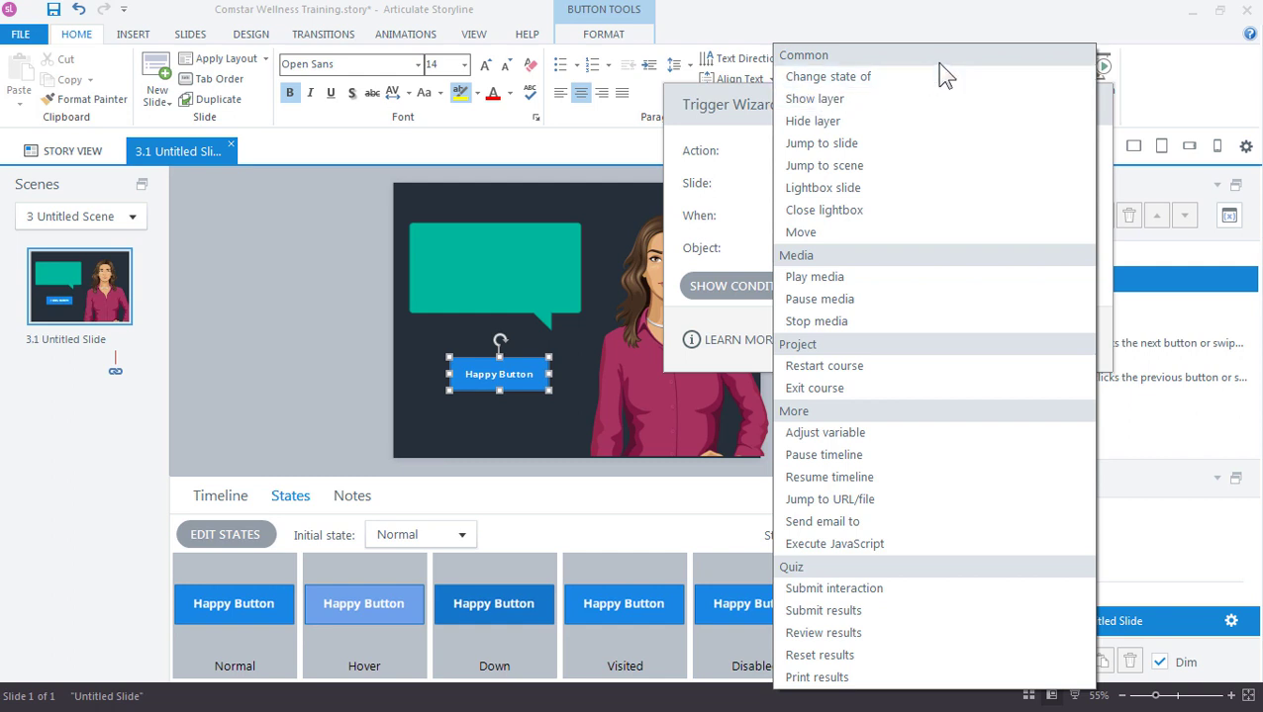
left_click(791, 79)
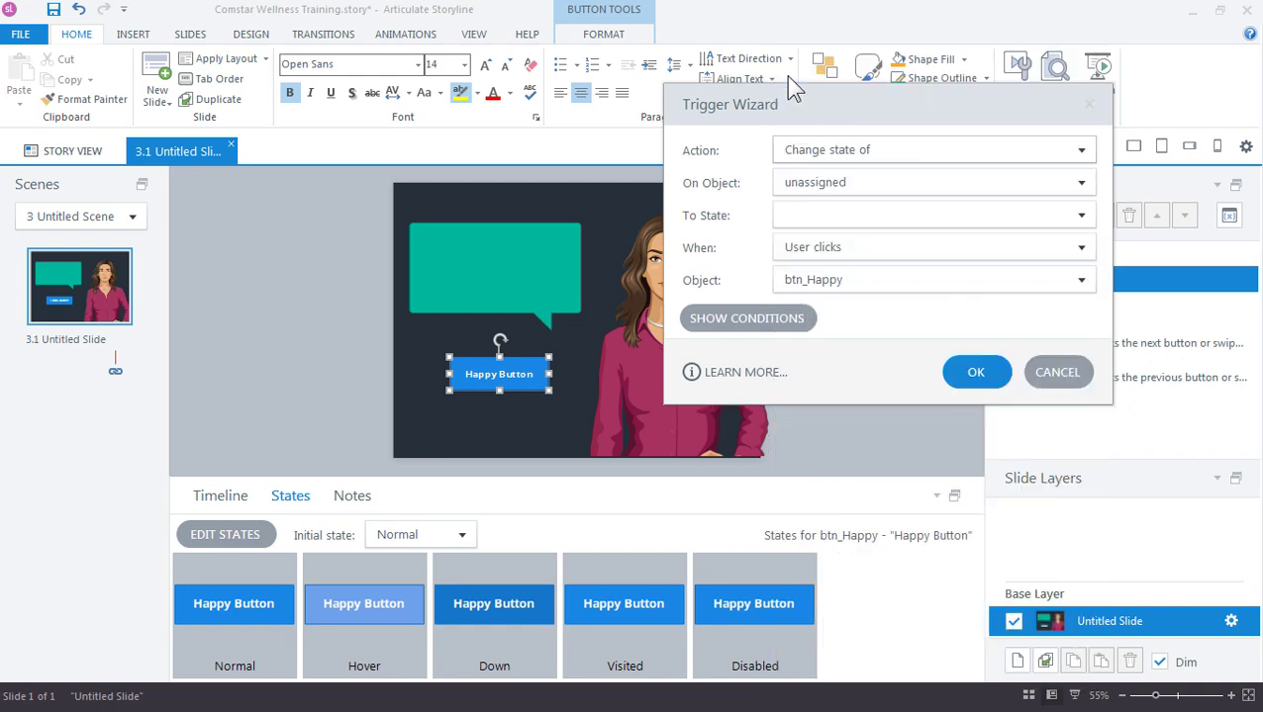
left_click(821, 184)
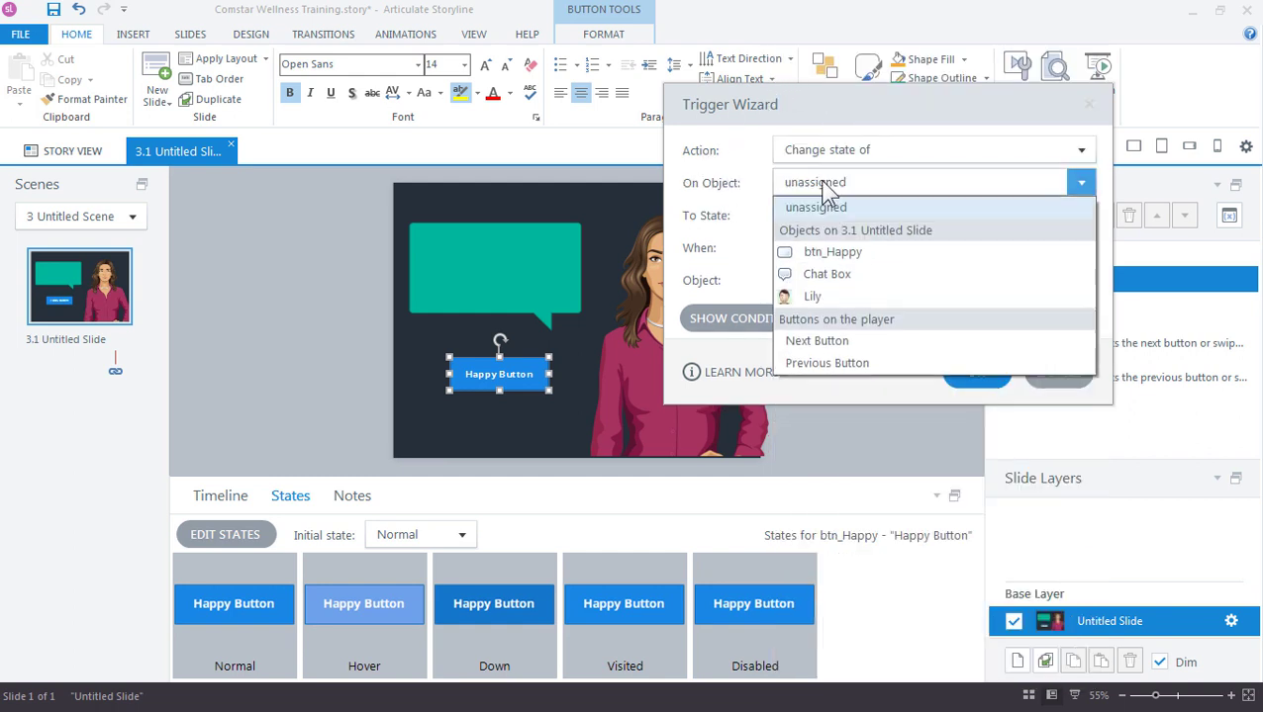
left_click(831, 296)
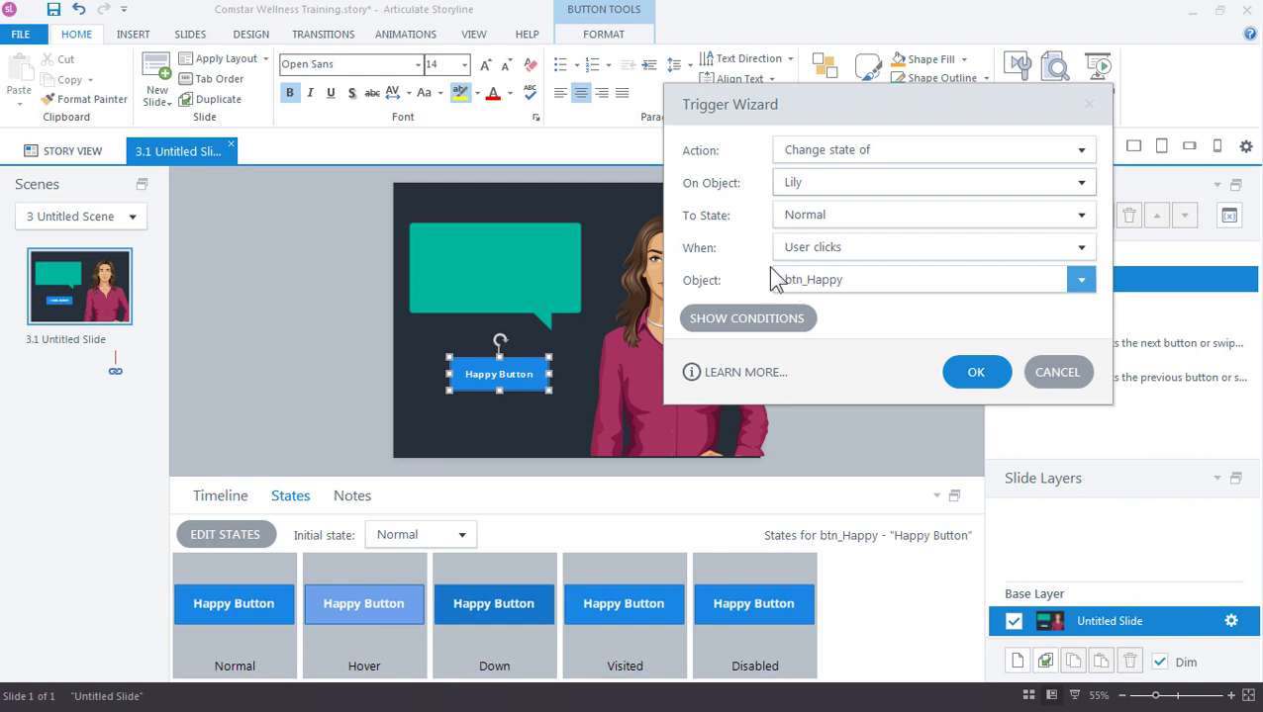
left_click(796, 220)
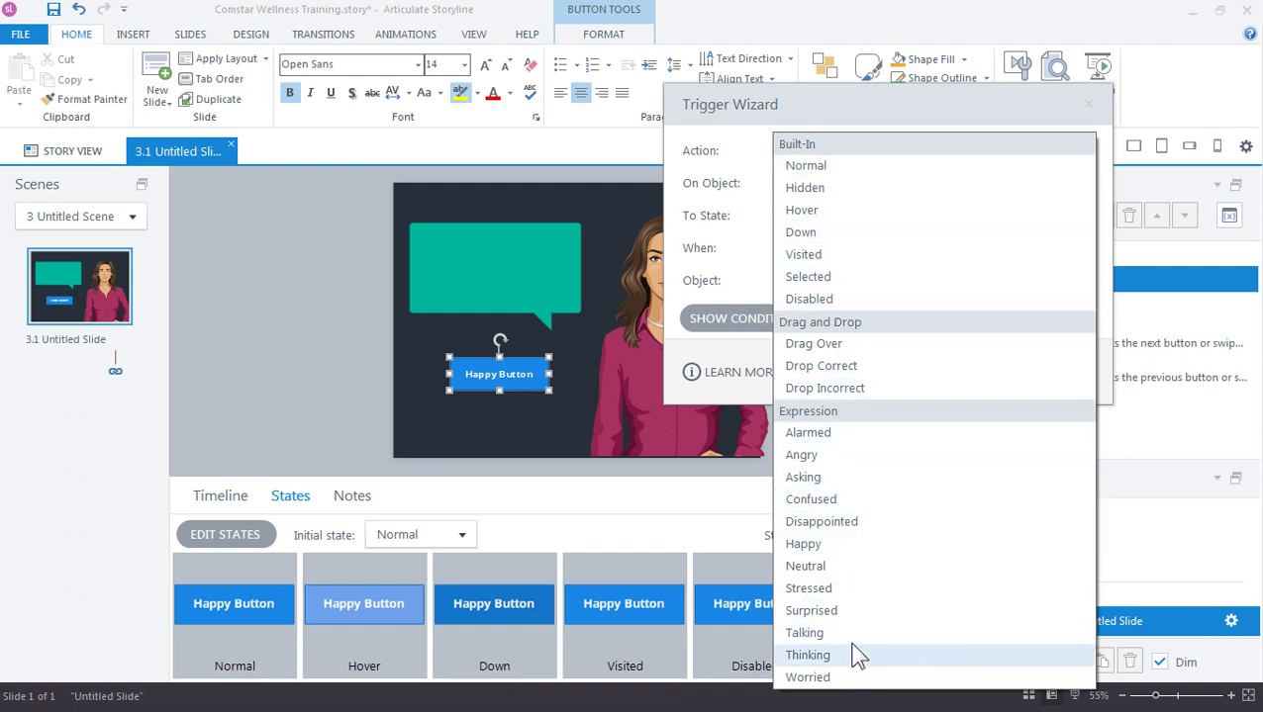
left_click(862, 544)
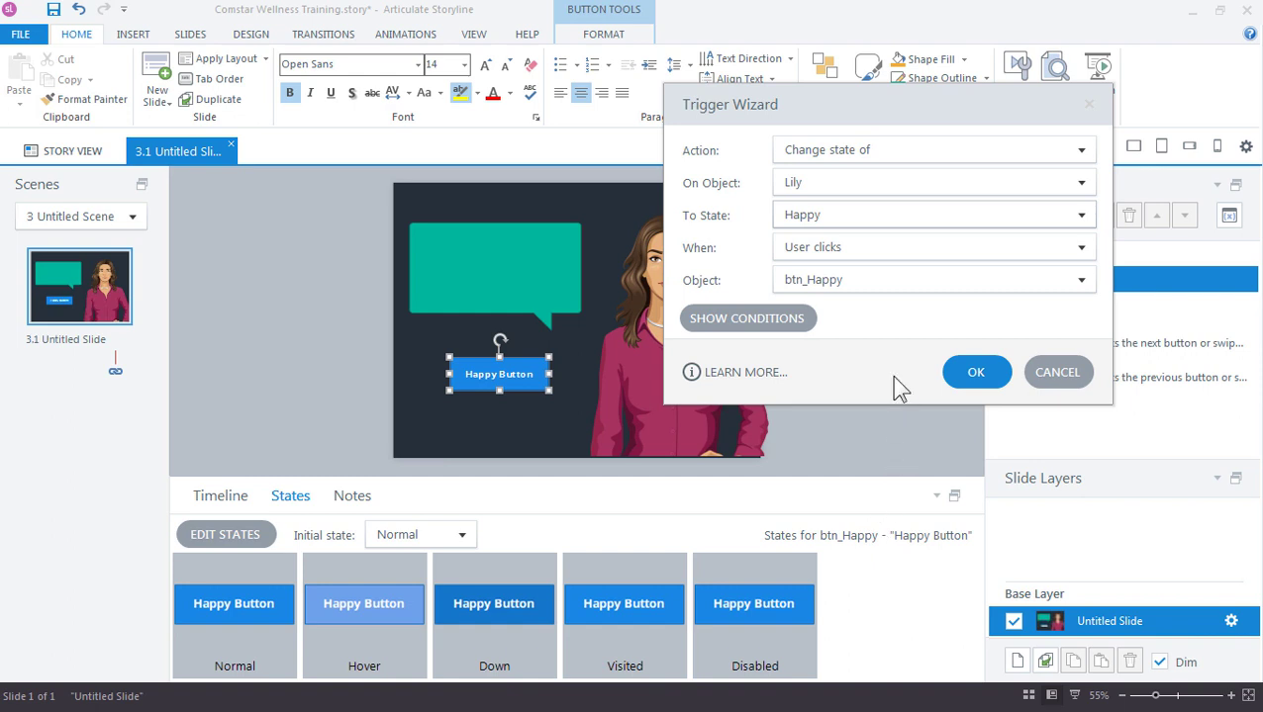
left_click(952, 378)
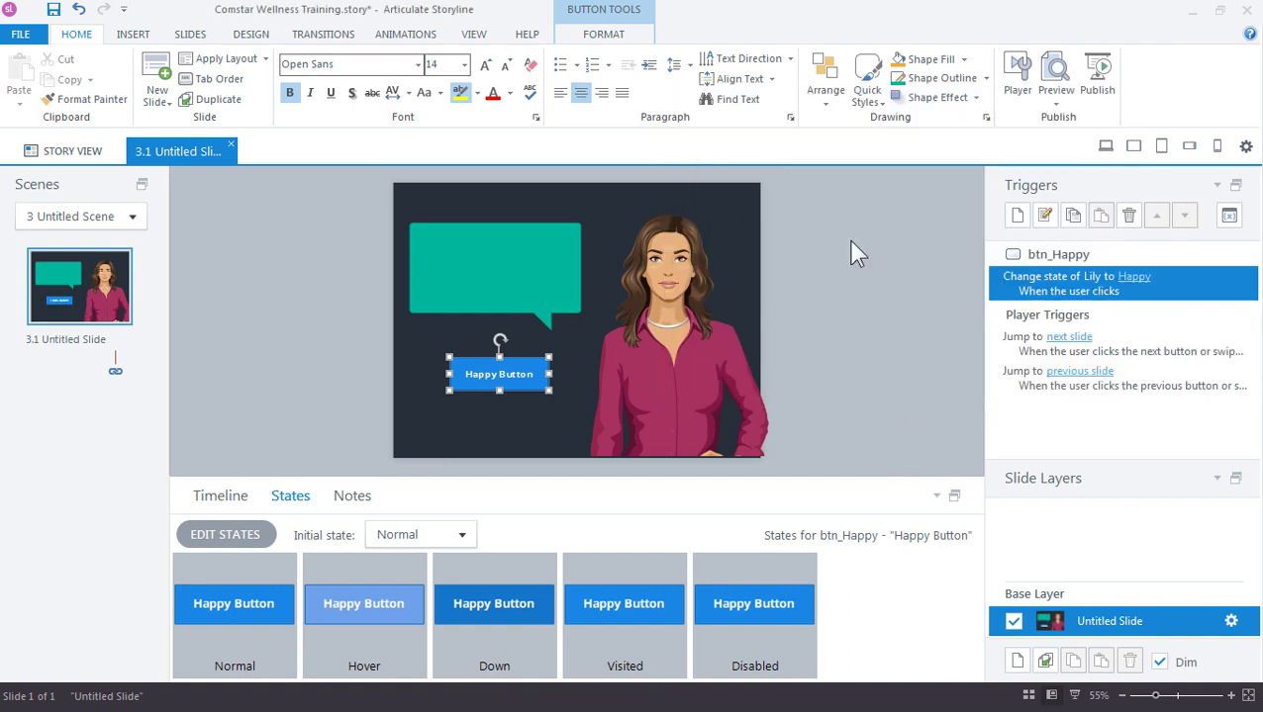
Step: Preview this slide, test the Happy Button's effect on the character, and close the preview
left_click(1055, 104)
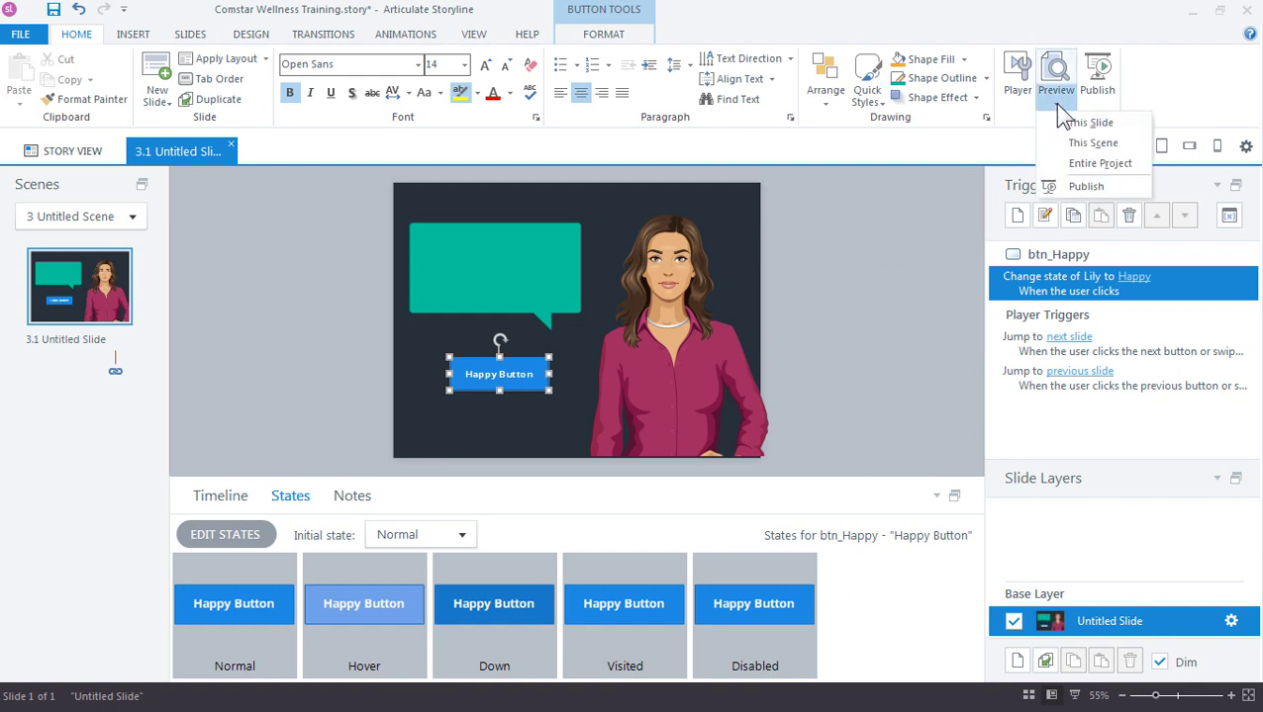
left_click(1089, 123)
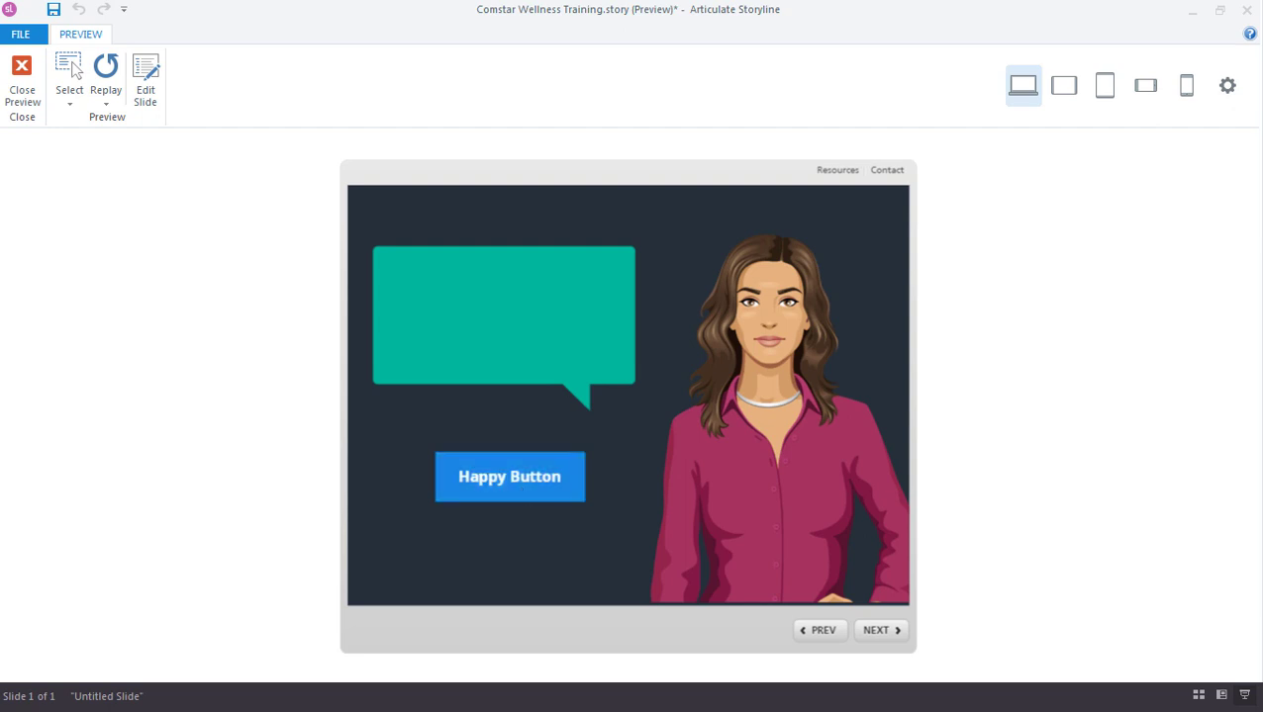
left_click(534, 498)
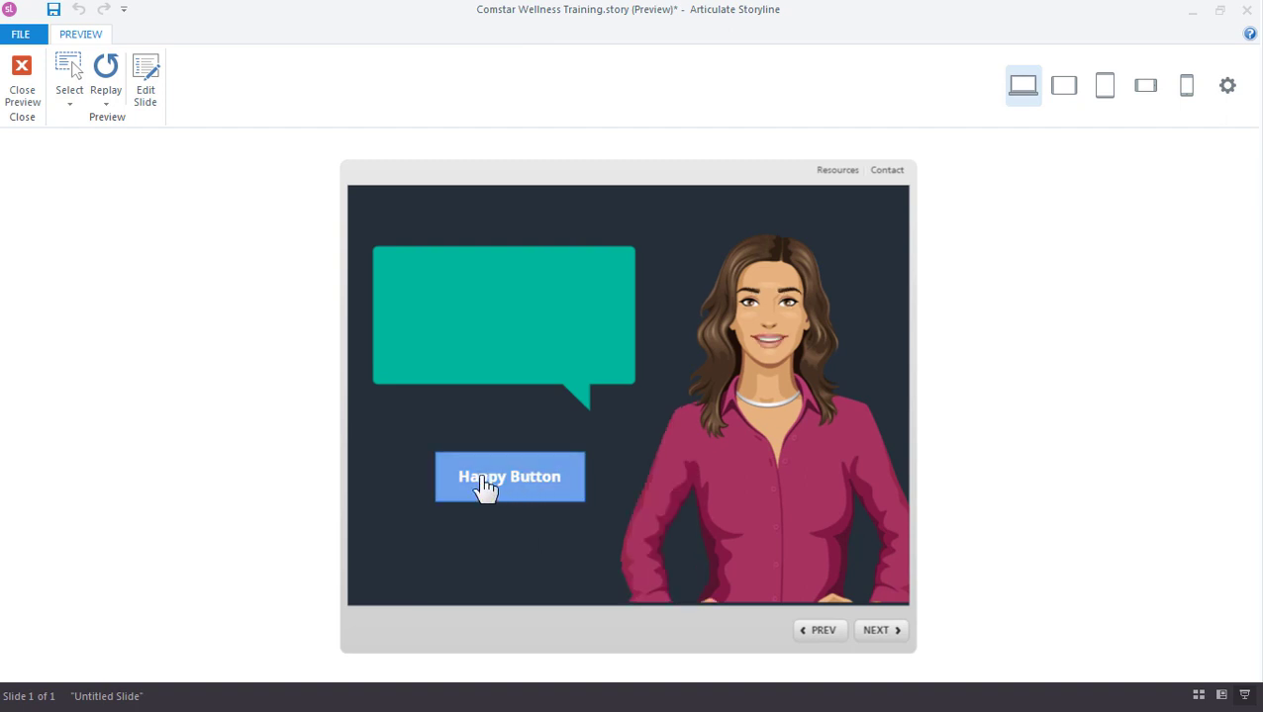
left_click(22, 94)
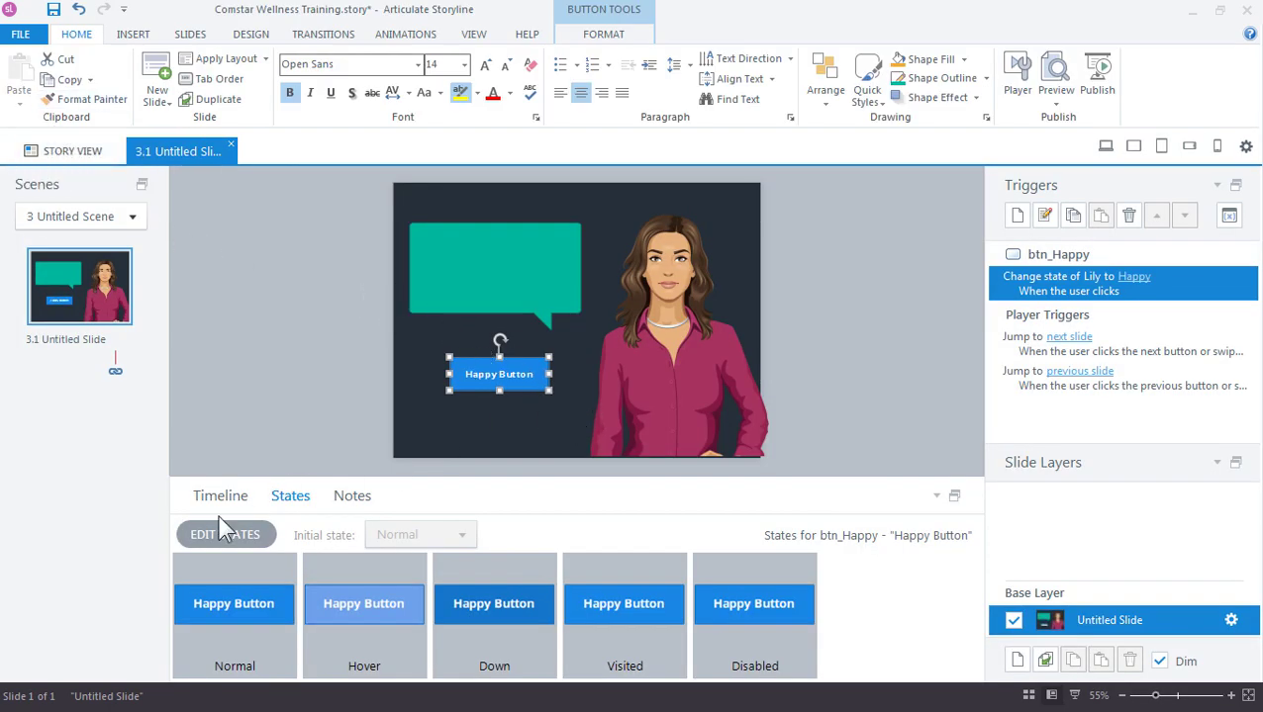
Step: View the Lily character's Normal and Happy states
left_click(600, 415)
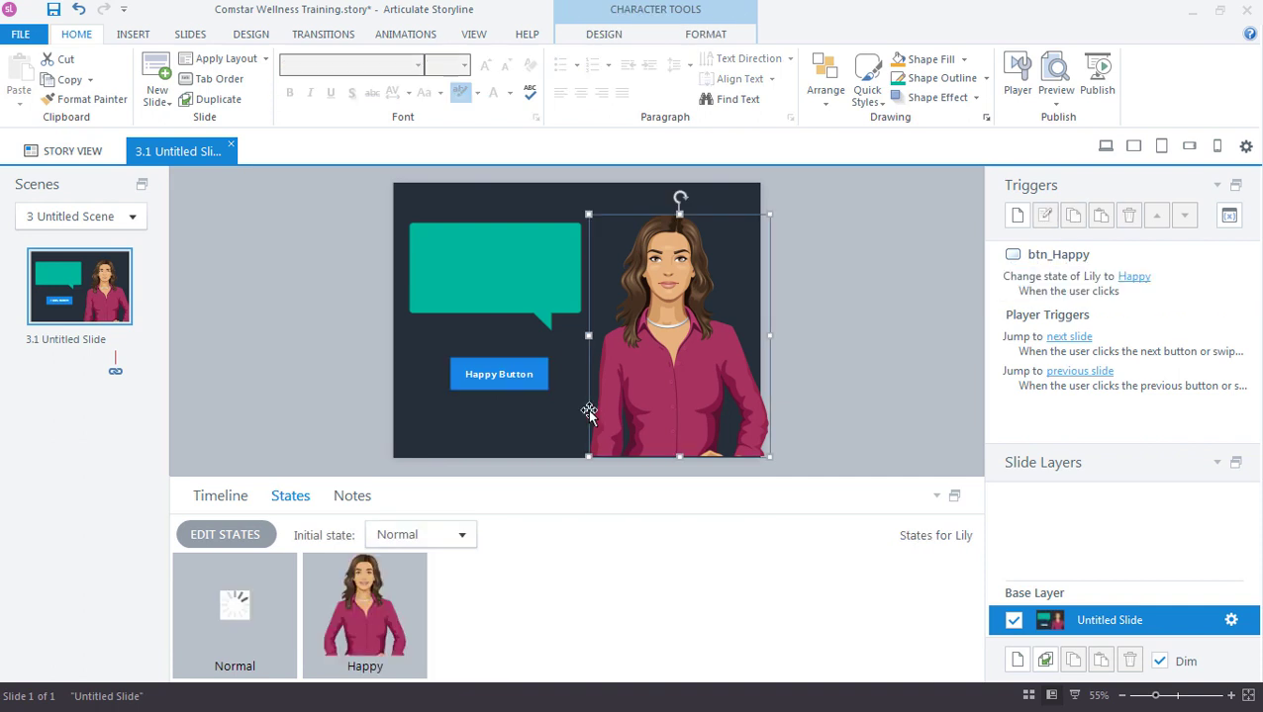
left_click(315, 605)
left_click(335, 602)
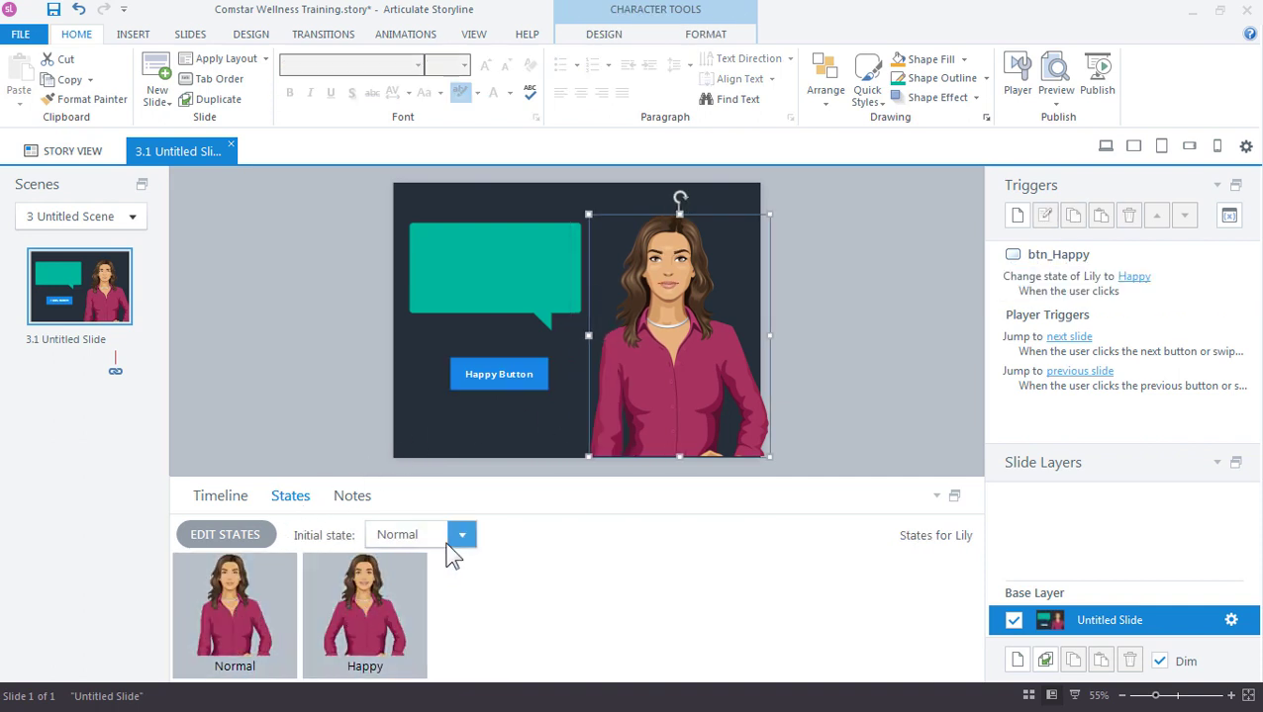
left_click(374, 606)
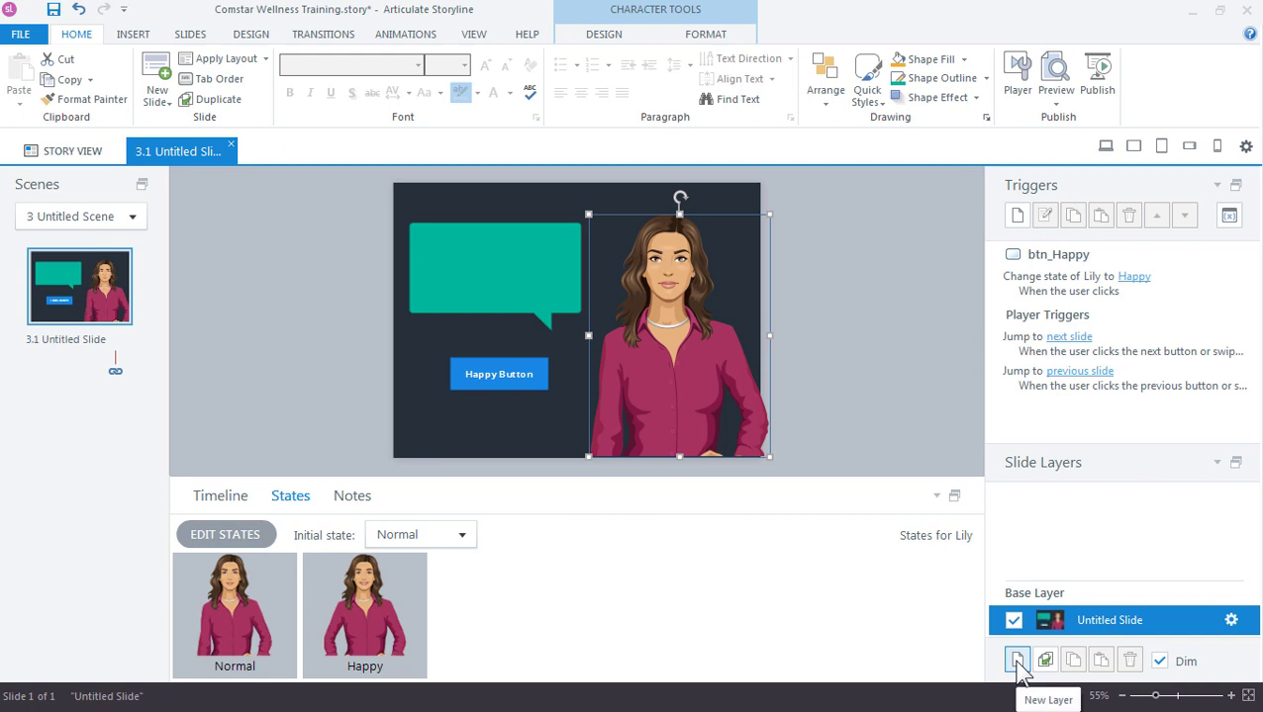
Step: Add a new slide layer and name it Feedback-Happy
left_click(1018, 661)
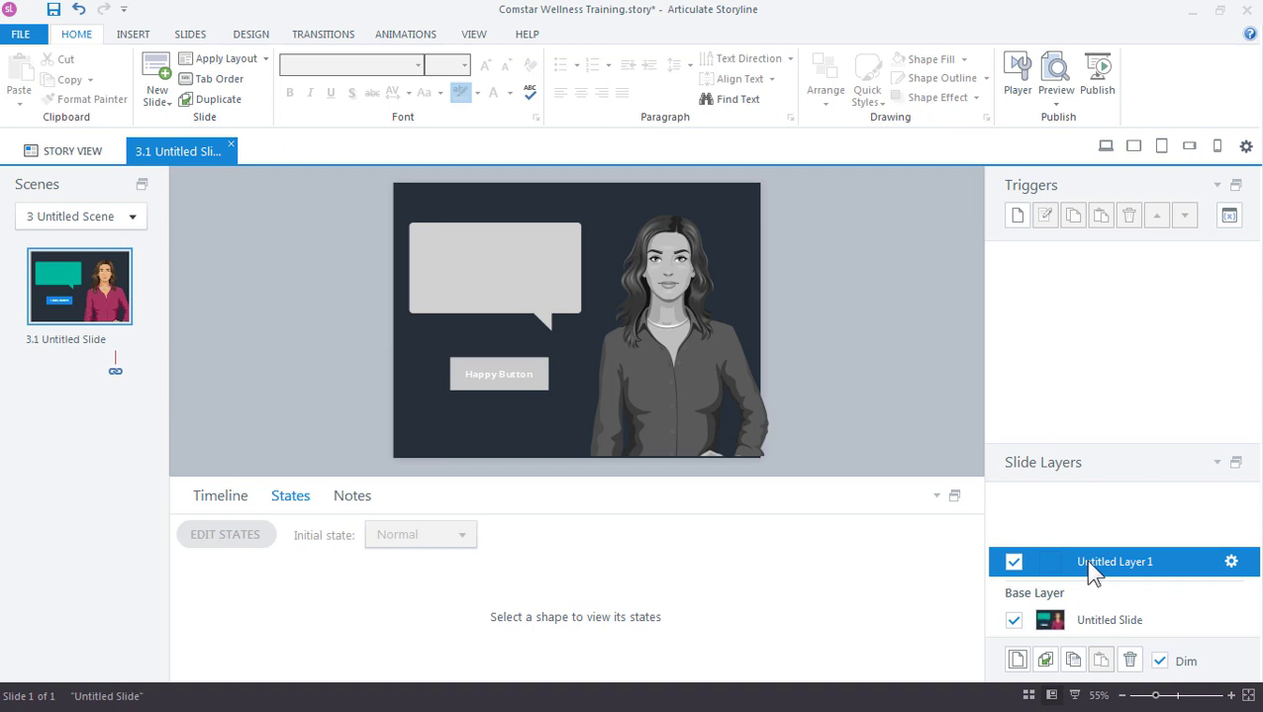
double_click(1088, 564)
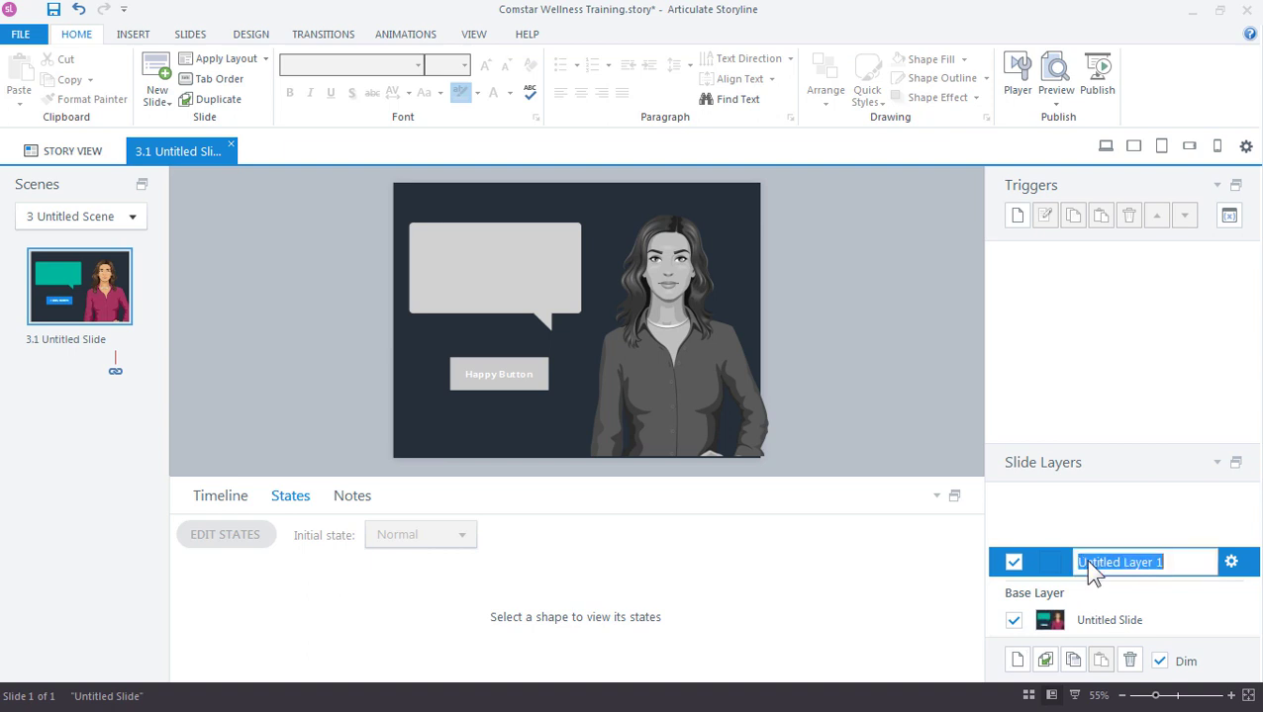
type("Feedback-Happy")
key("Return")
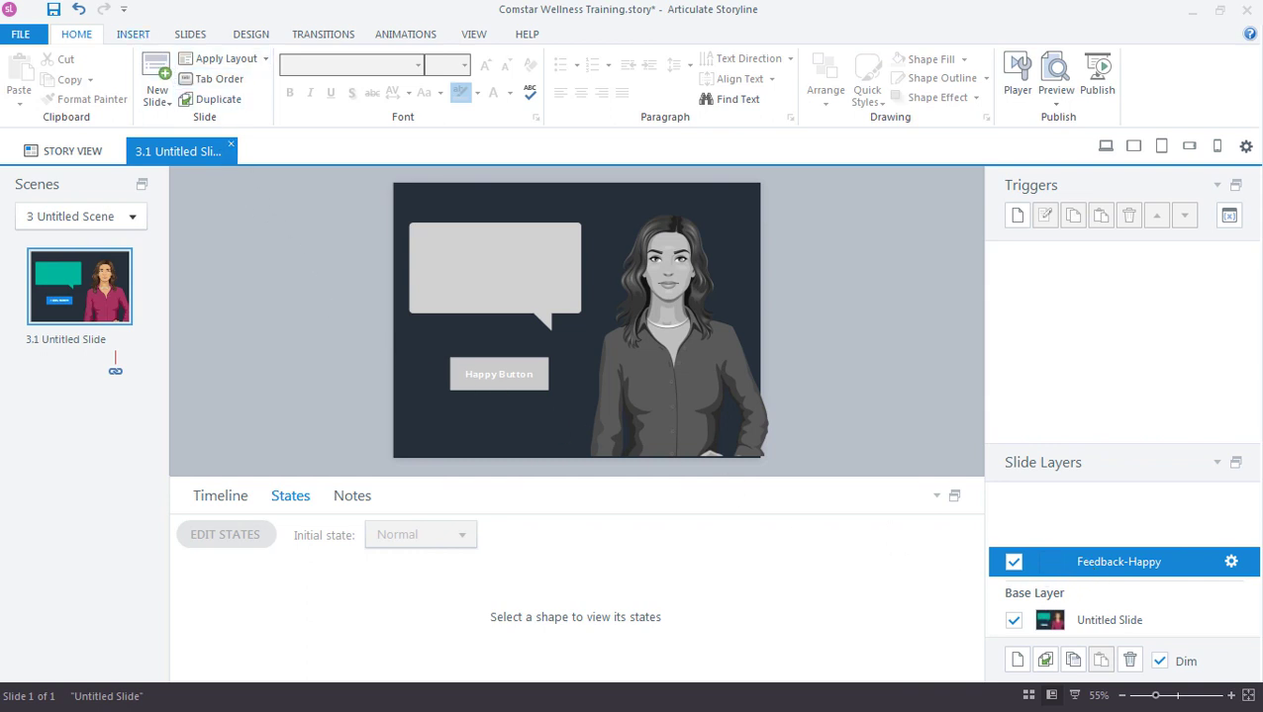
Step: Insert a text box inside the speech caption on the Feedback-Happy layer reading "I am happy you're enjoying Storyline 360!"
left_click(133, 33)
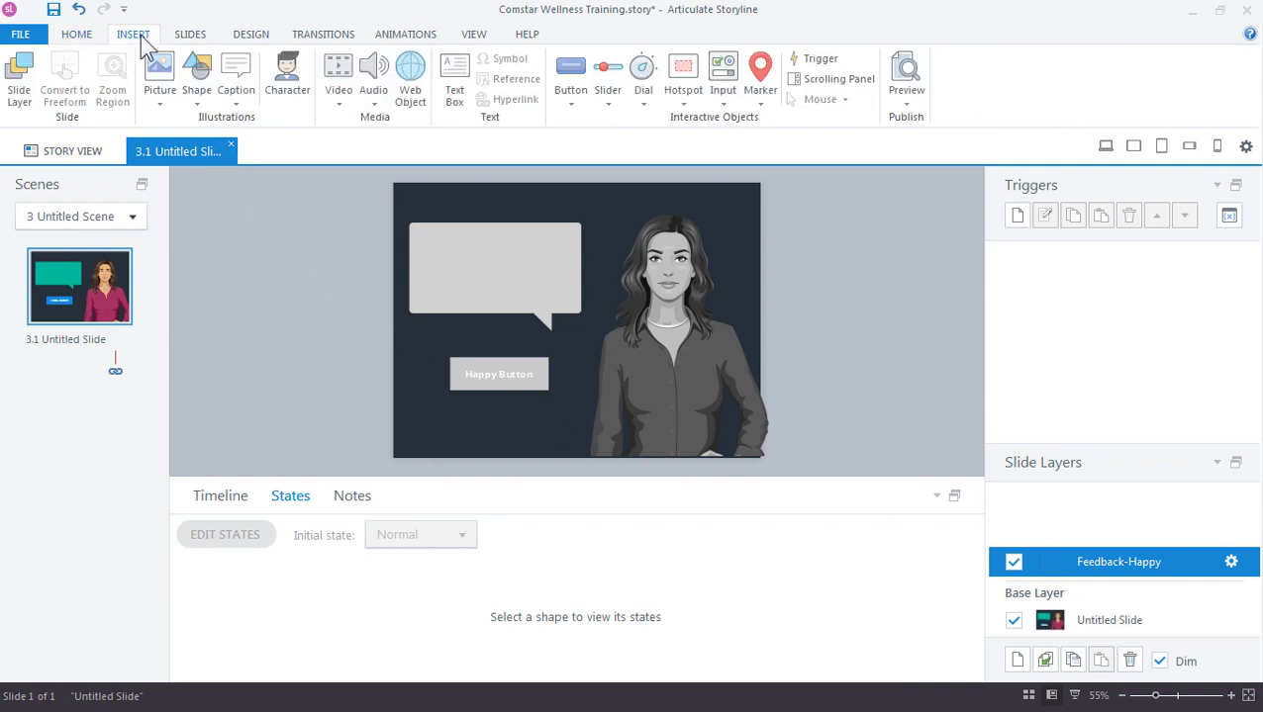
left_click(453, 94)
mouse_move(417, 235)
left_mouse_down()
mouse_move(536, 304)
mouse_move(570, 307)
left_mouse_up()
type("I am happy you're enjoying Storyline 360!")
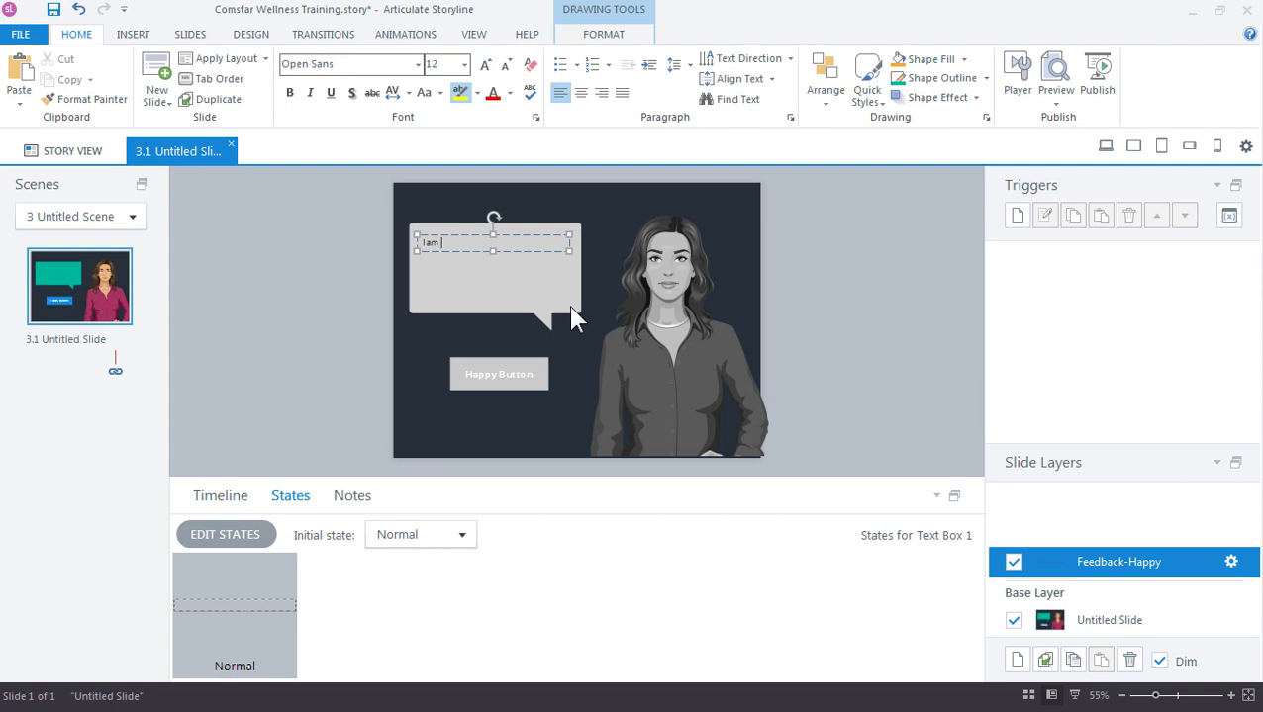
Step: Format the feedback text at size 24, centered and bold
left_click(485, 65)
left_click(485, 64)
left_click(485, 64)
left_click(485, 65)
left_click(485, 64)
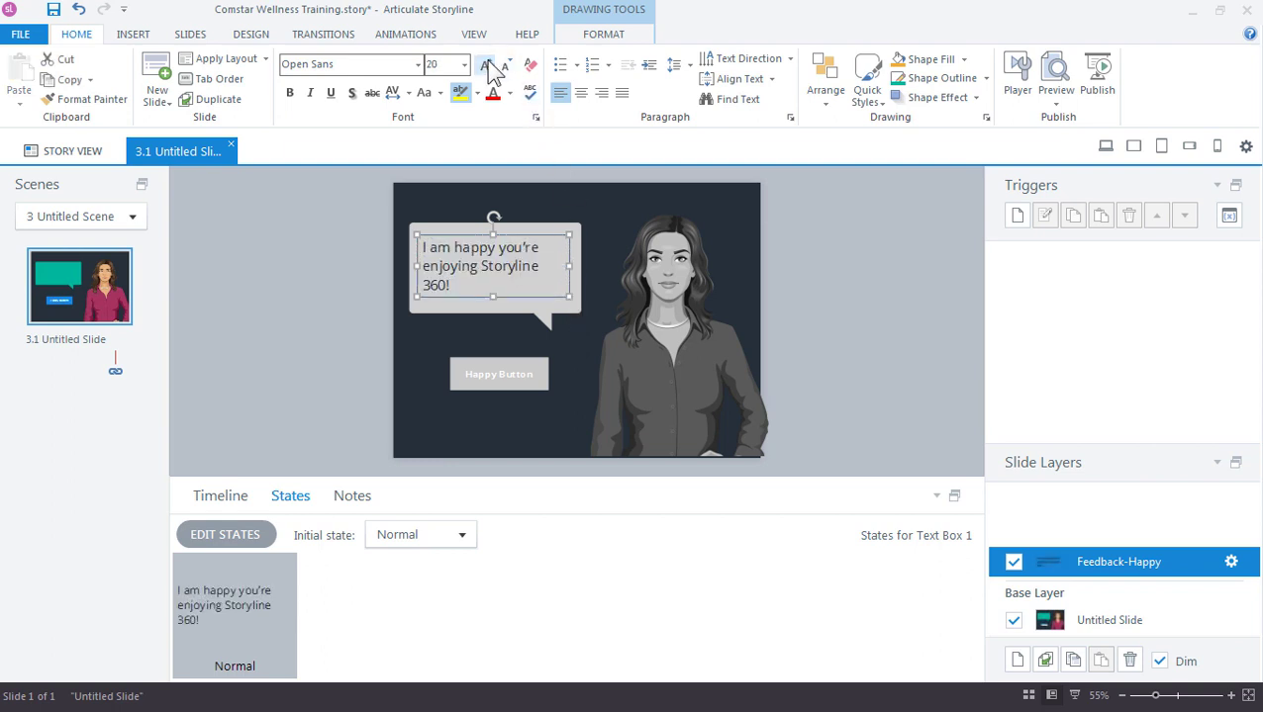
left_click(581, 93)
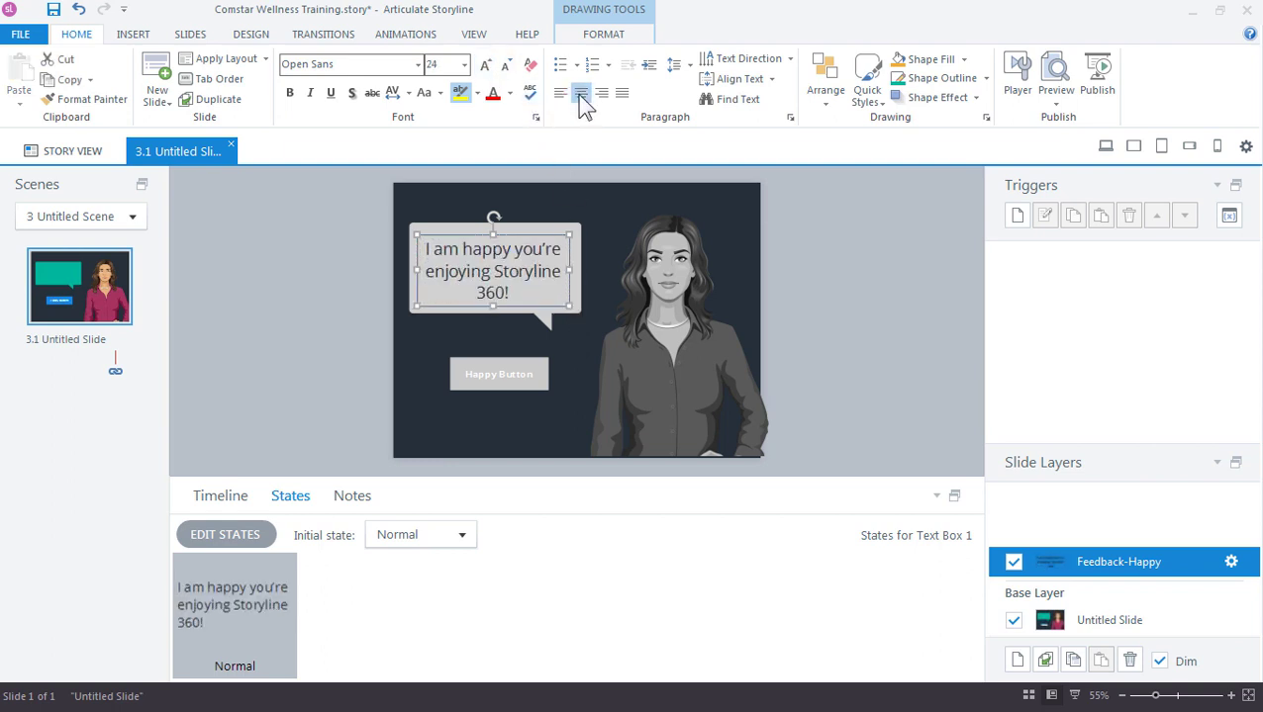
left_click(289, 93)
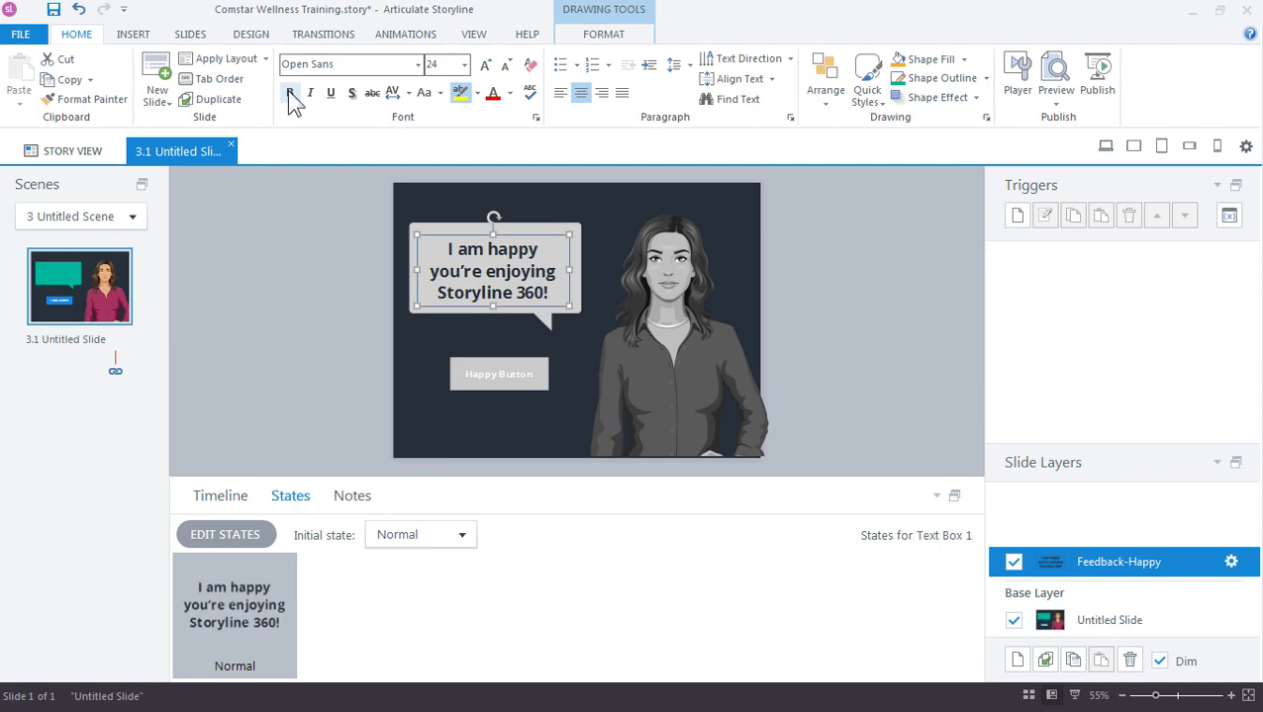
Step: On the base layer, add a trigger to btn_Happy that shows the Feedback-Happy layer when the user clicks it
left_click(1107, 616)
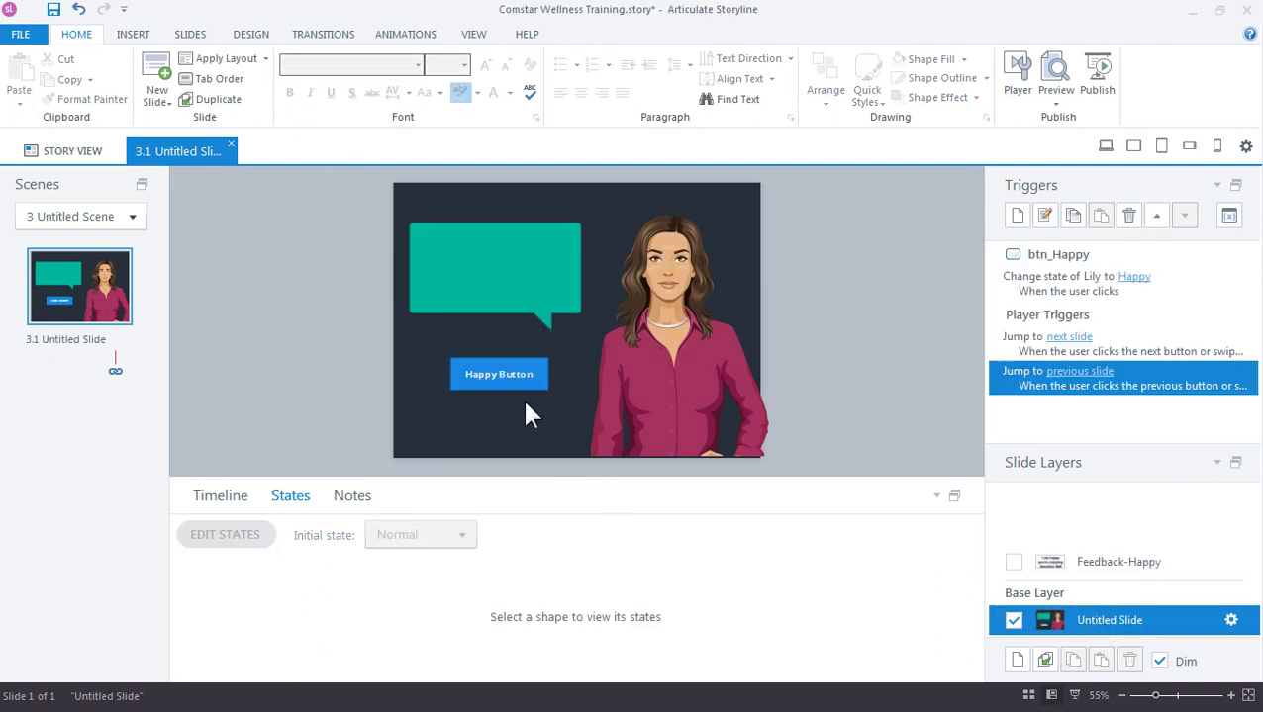
left_click(502, 362)
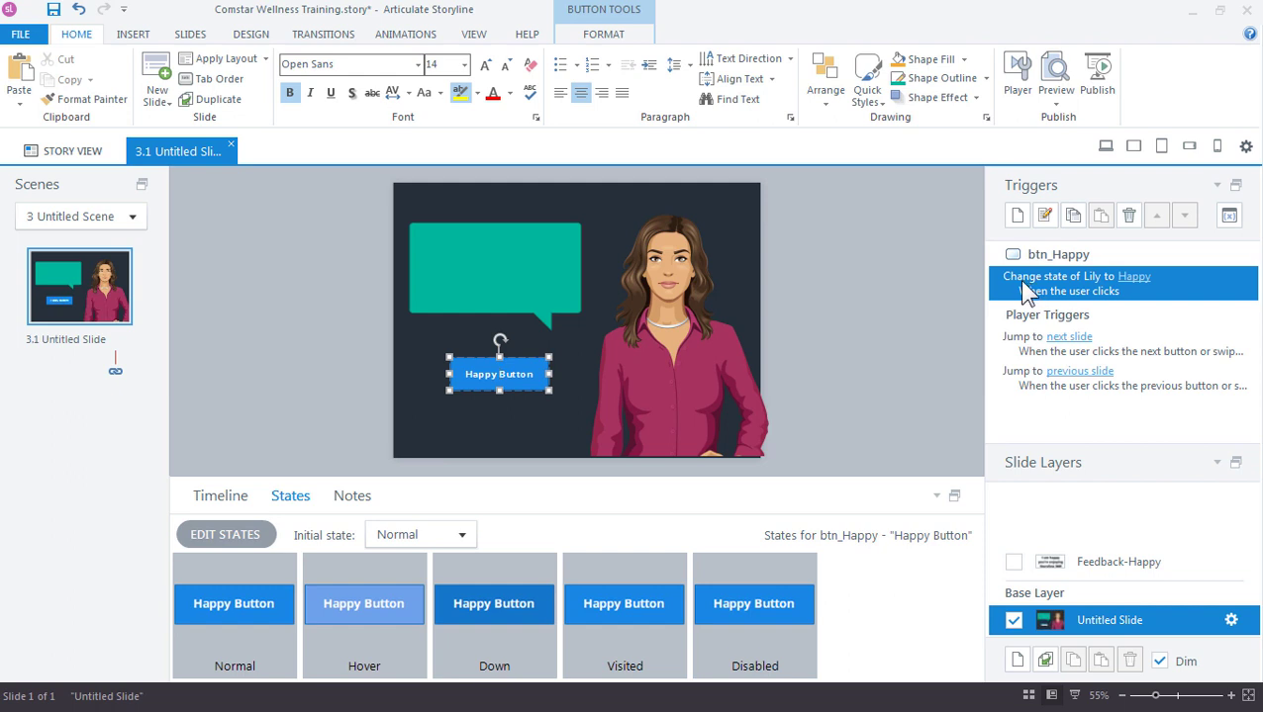
left_click(1017, 217)
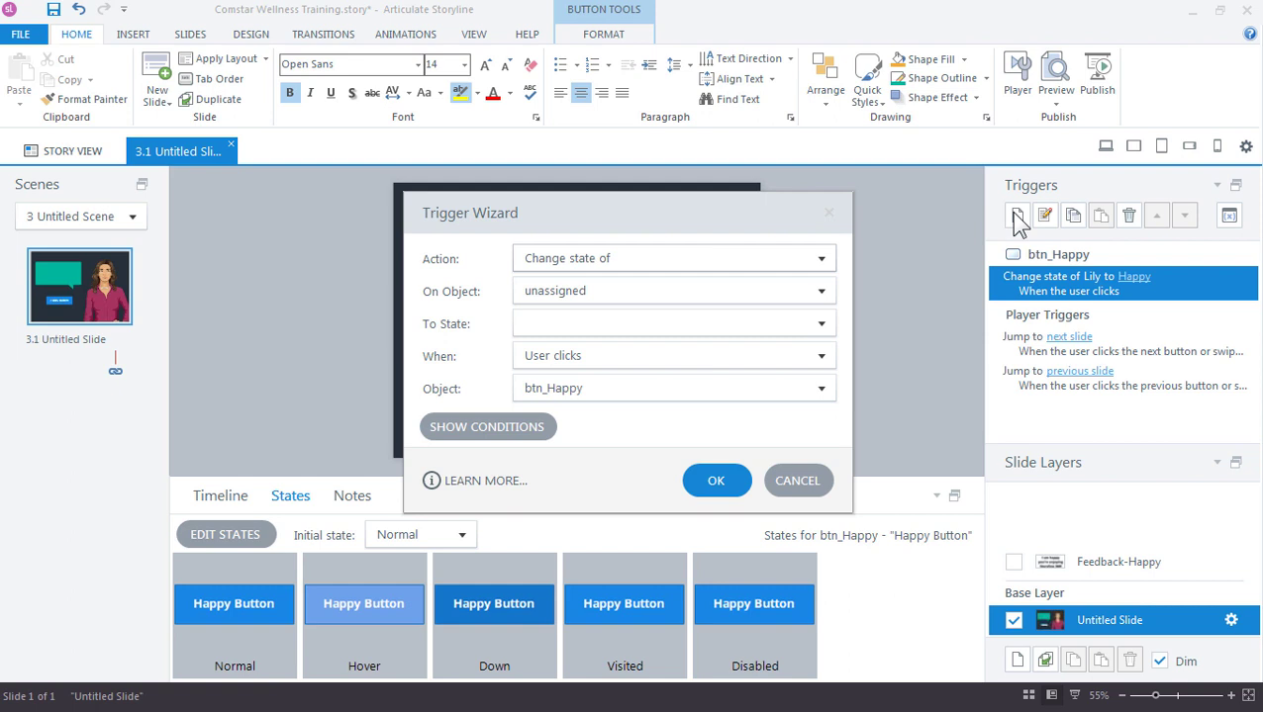
left_click_drag(798, 219, 1004, 115)
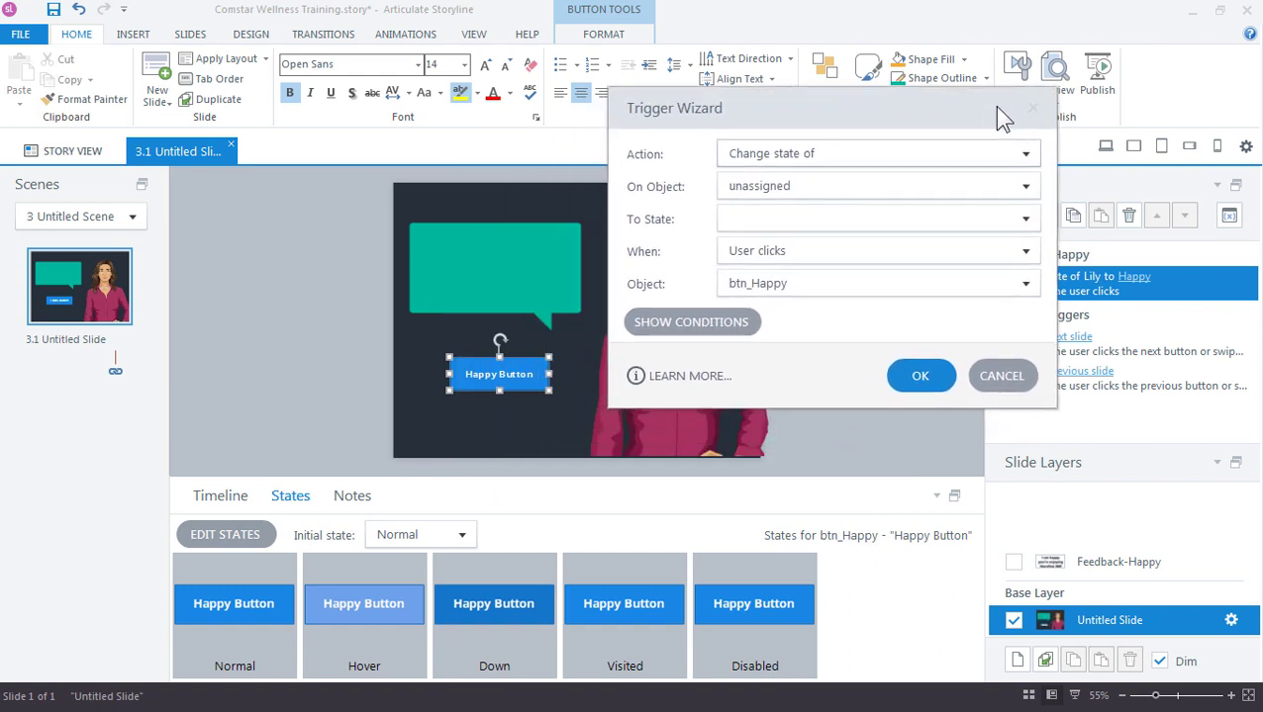
left_click(871, 154)
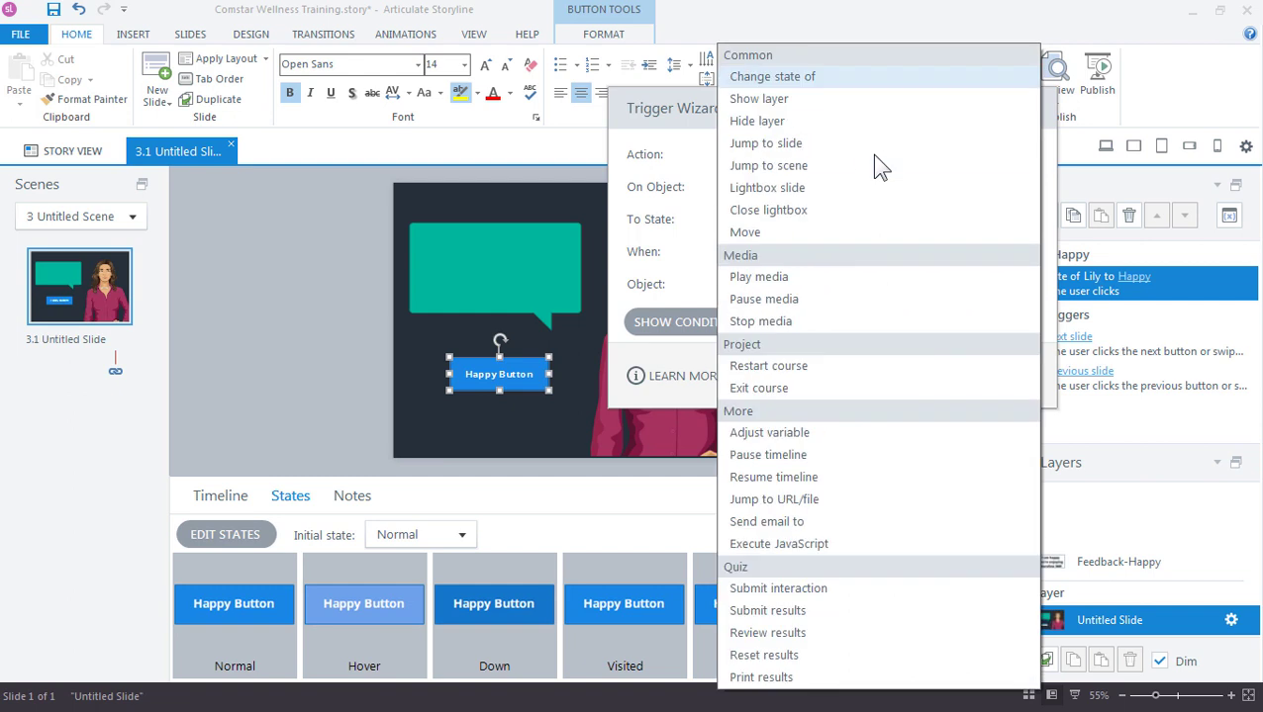
left_click(875, 99)
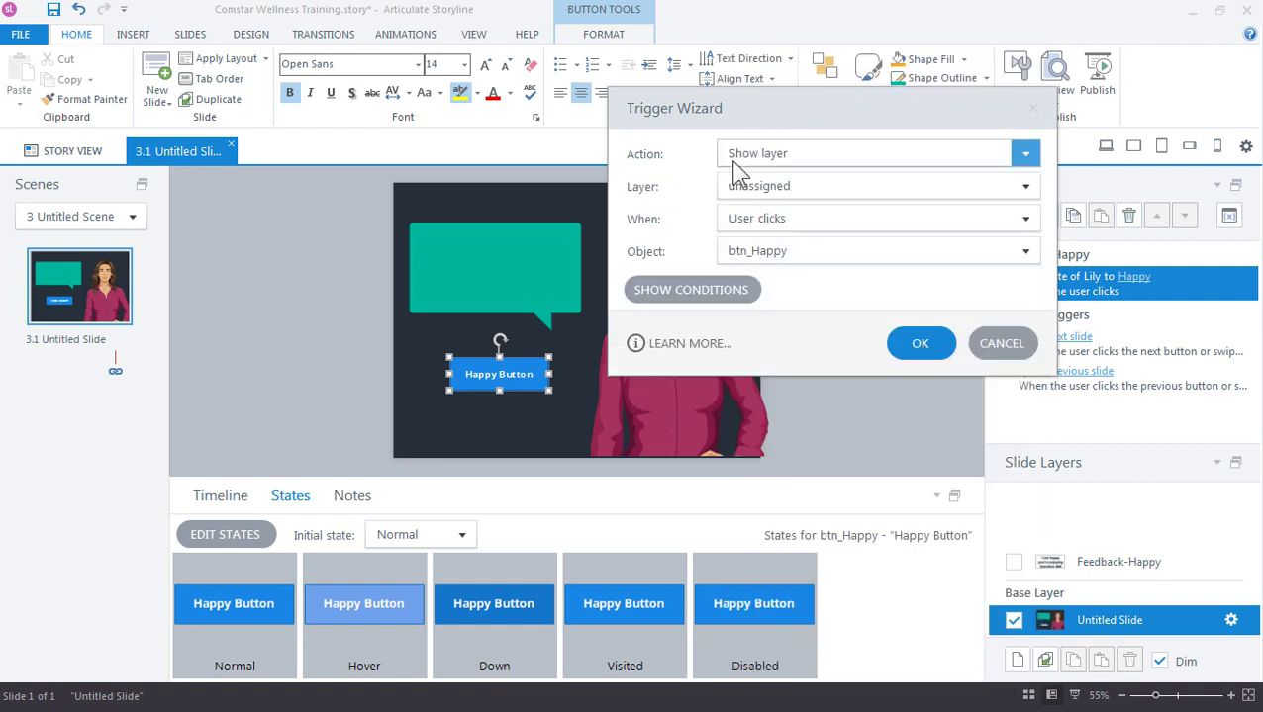
left_click(754, 190)
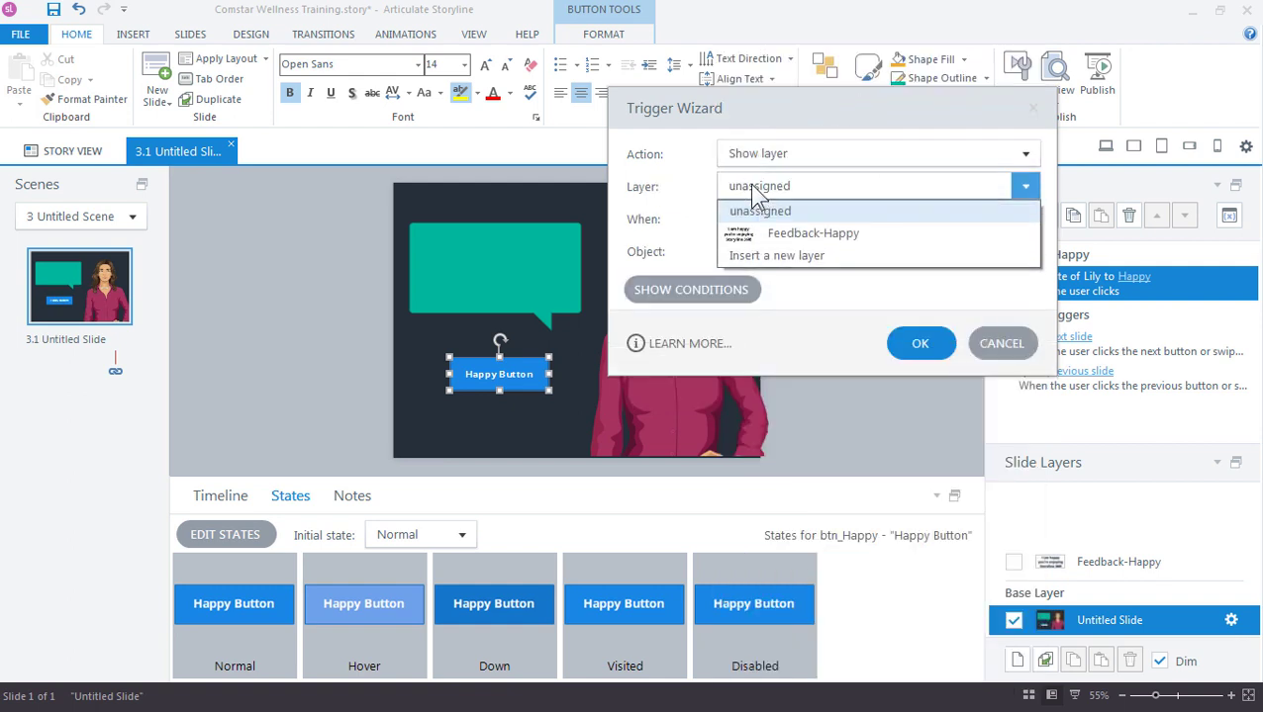
left_click(886, 235)
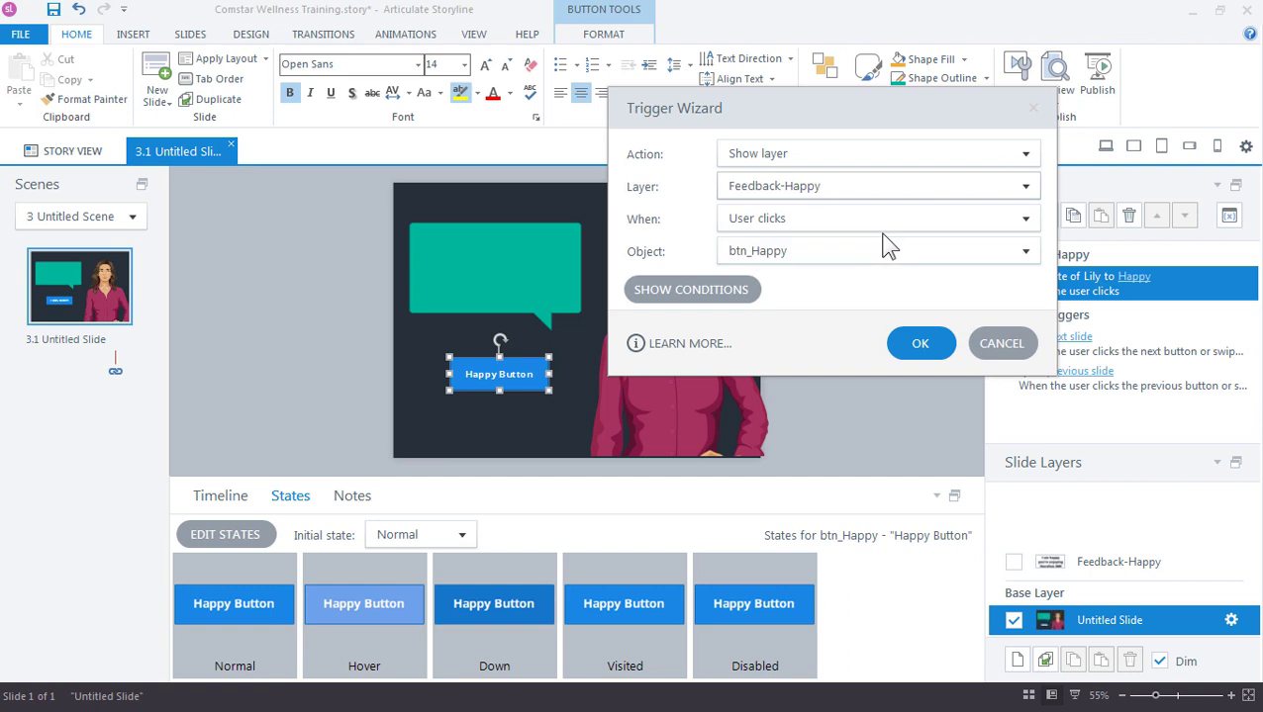
left_click(922, 345)
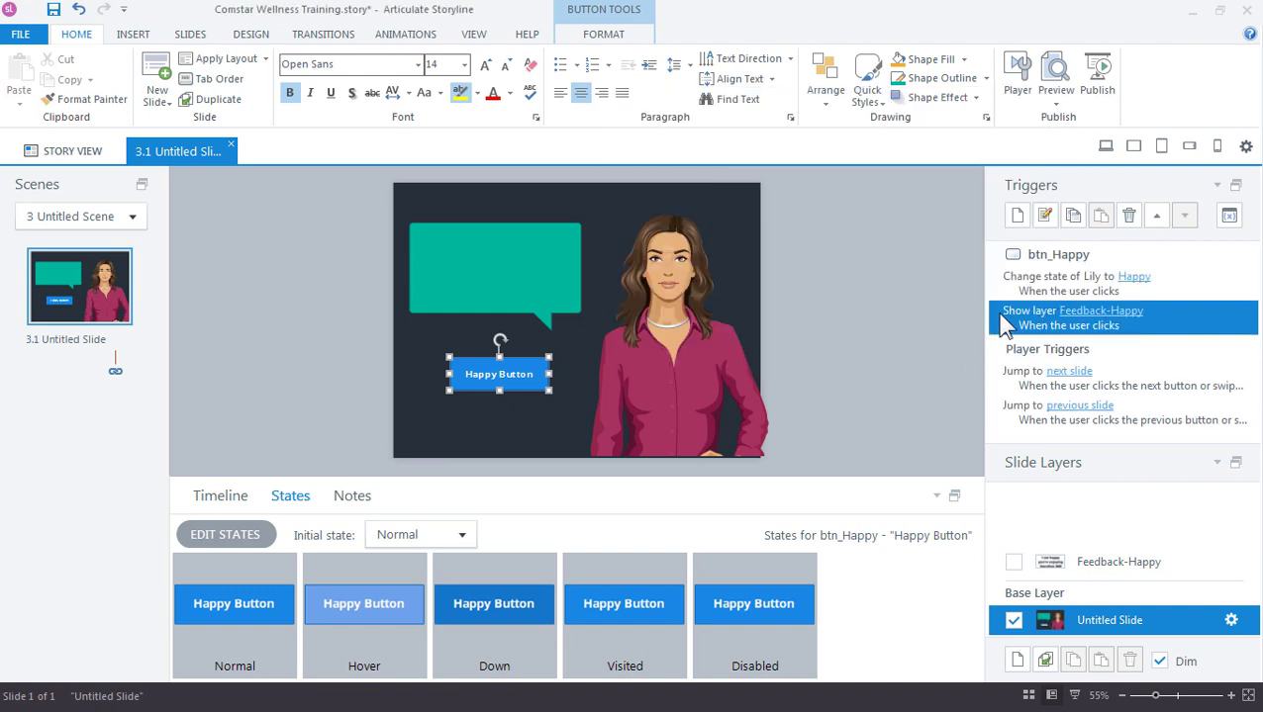
Step: Preview this slide and test the Happy Button with both of its triggers
left_click(1023, 287)
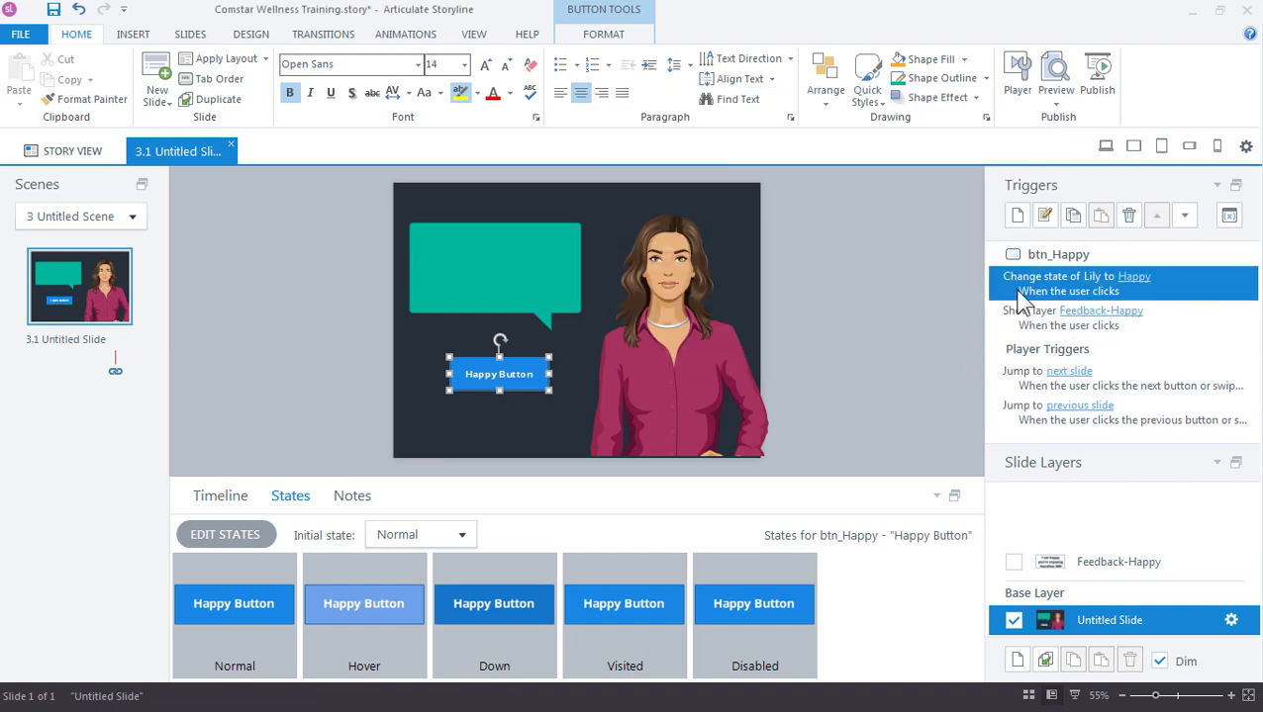
left_click(1057, 103)
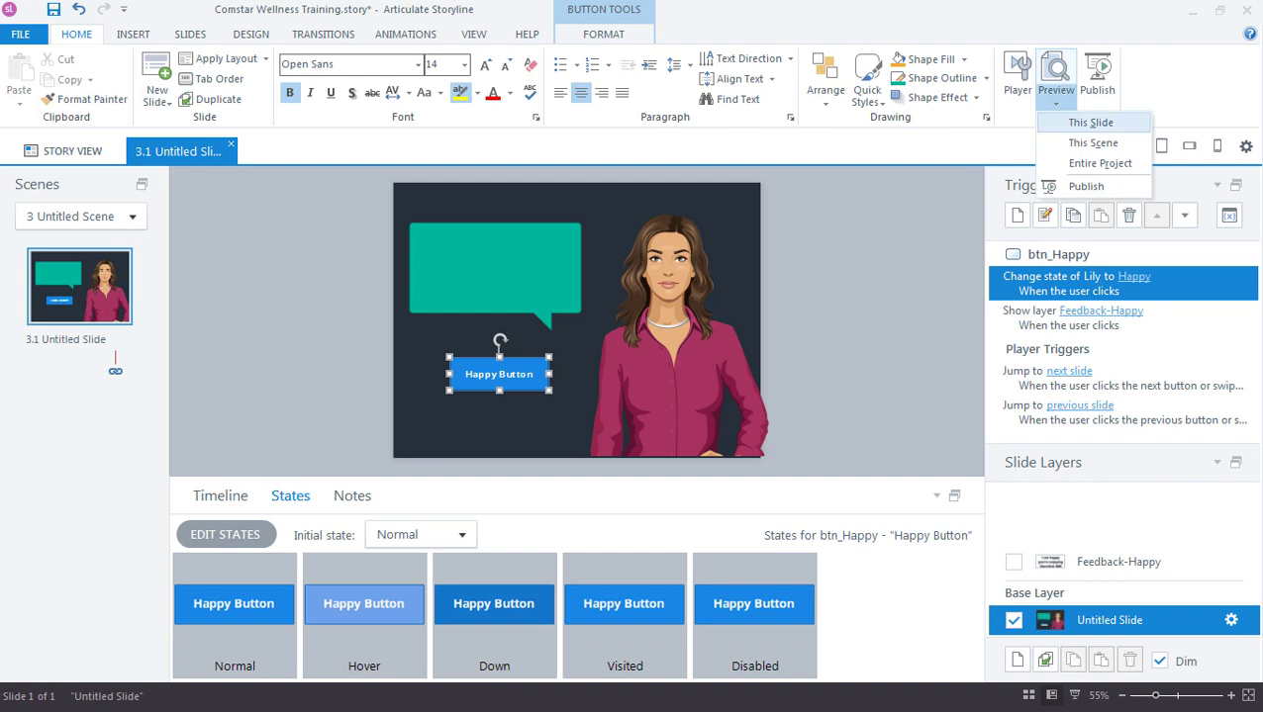
left_click(1089, 123)
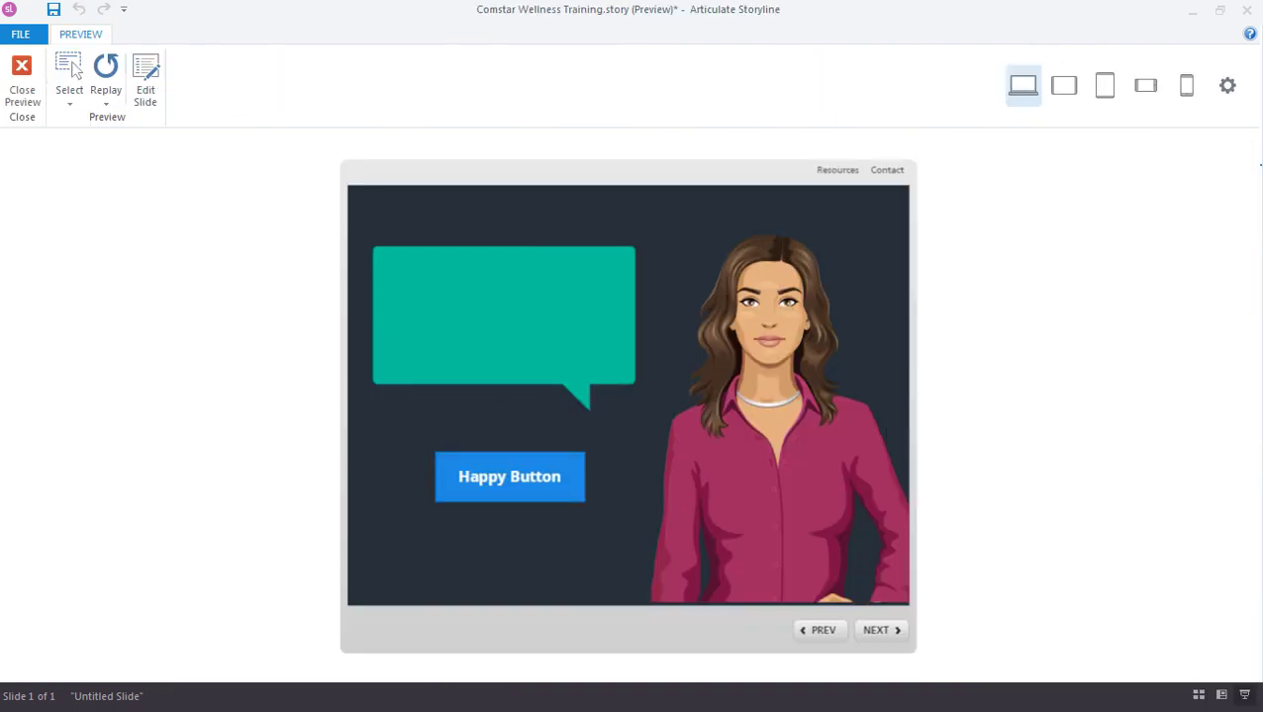
left_click(569, 489)
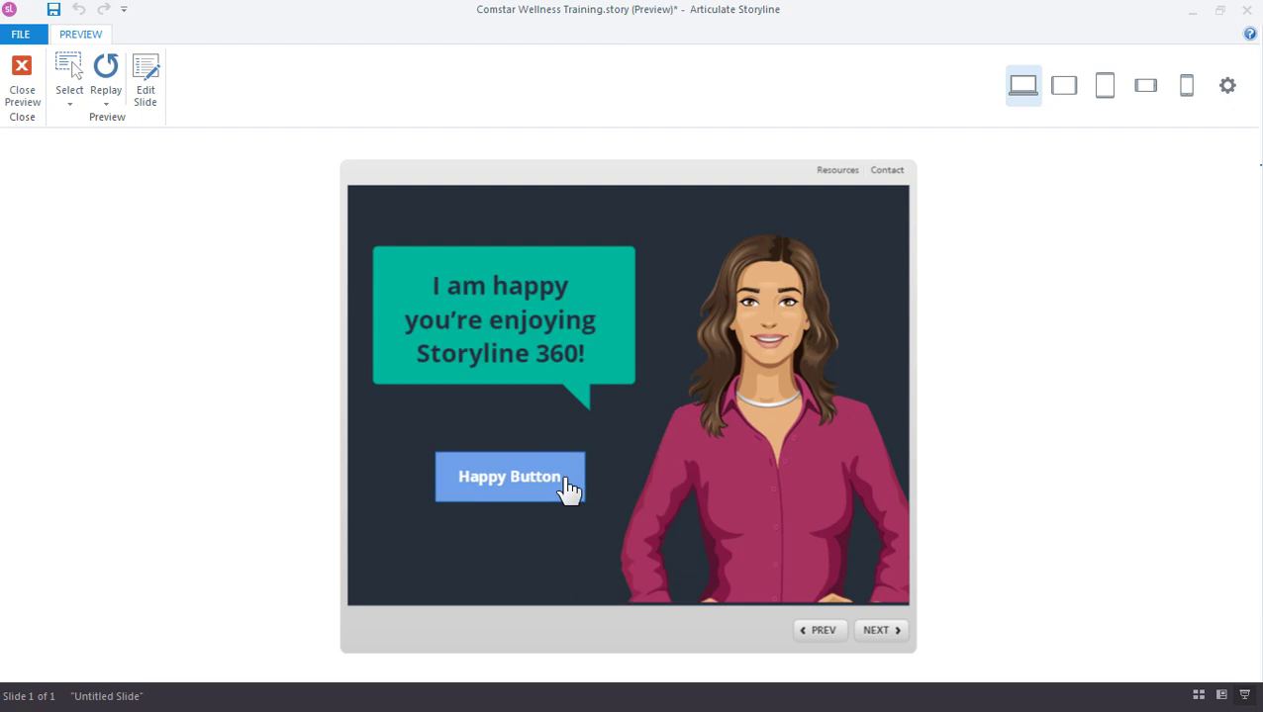